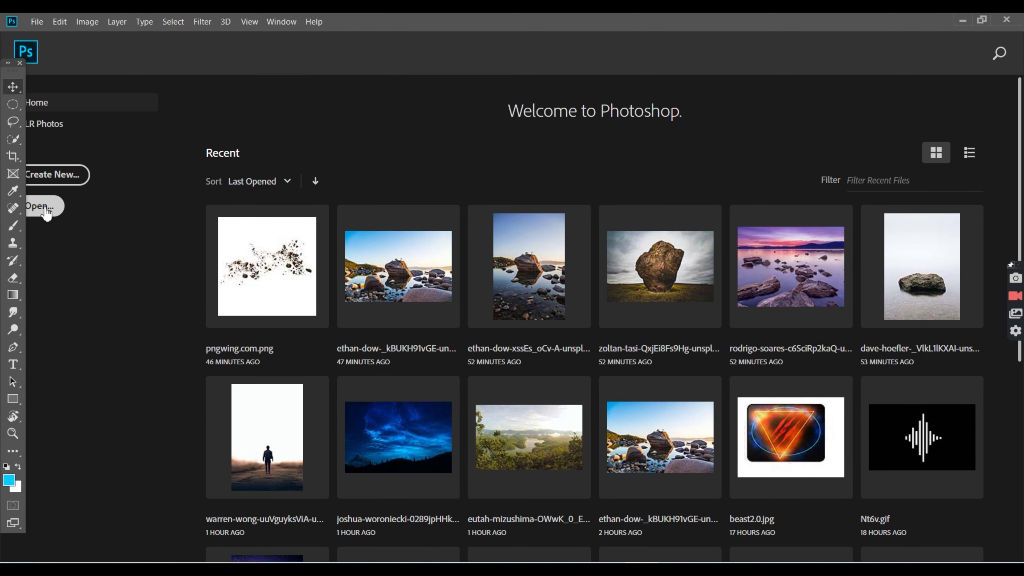
- Open joshua-woroniecki-0289jpHHk0o-unsplash.jpg from Downloads > New folder (2)
{"action": "left_click", "coordinate": [44, 207]}
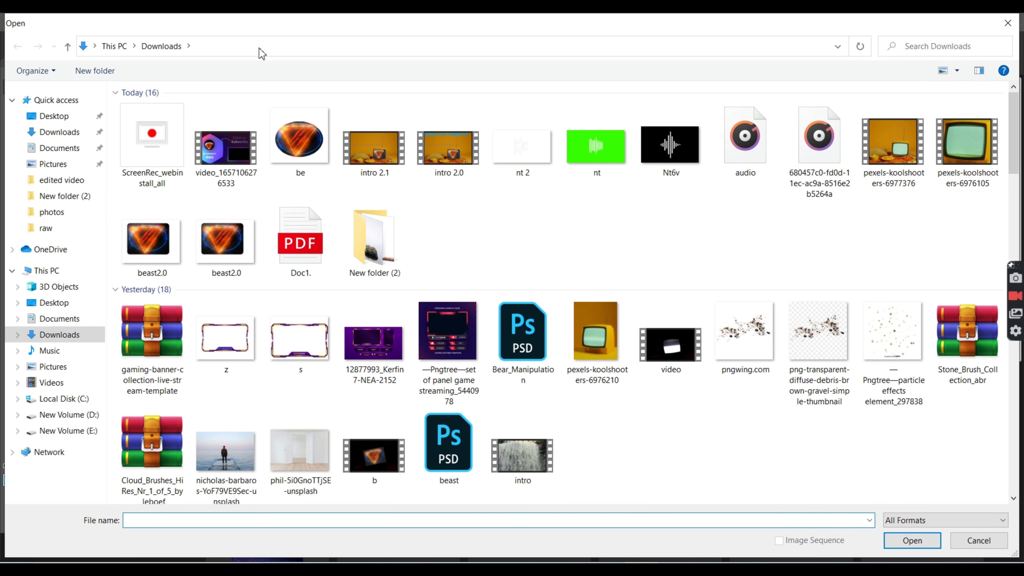
{"action": "double_click", "coordinate": [374, 242]}
{"action": "left_click", "coordinate": [524, 128]}
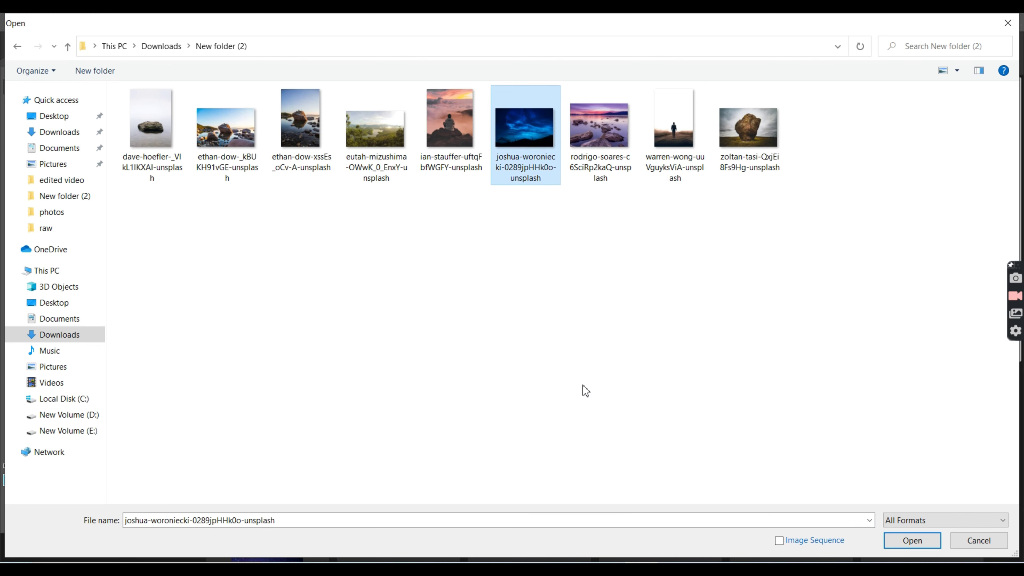
{"action": "left_click", "coordinate": [886, 542]}
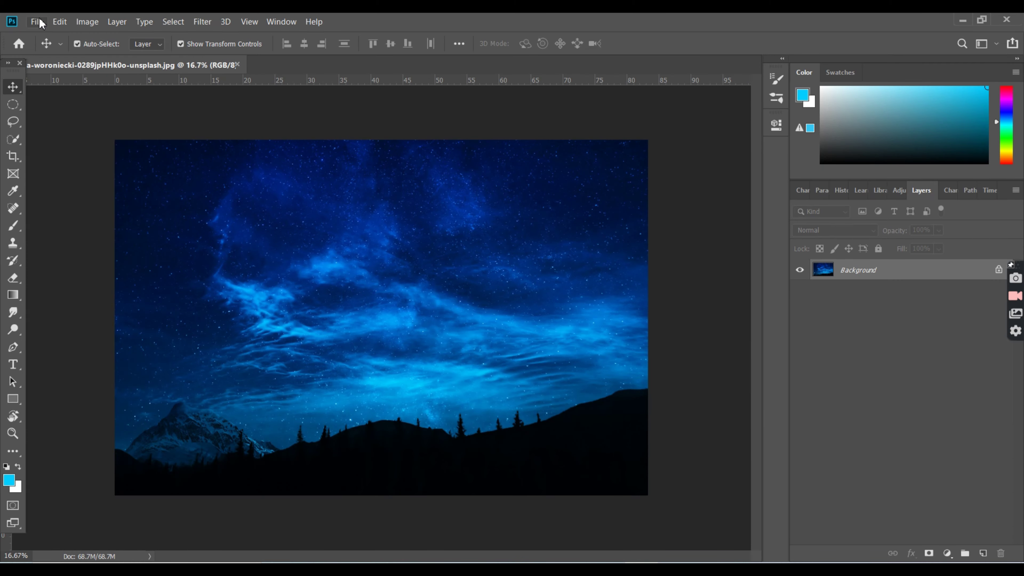
- Place the eutah-mizushima forest-and-lake photo as an embedded layer in the night-sky document
{"action": "left_click", "coordinate": [39, 23]}
{"action": "left_click", "coordinate": [44, 51]}
{"action": "left_click", "coordinate": [383, 155]}
{"action": "left_click", "coordinate": [910, 540]}
{"action": "key", "text": "ctrl+w"}
{"action": "left_click", "coordinate": [37, 21]}
{"action": "left_click", "coordinate": [58, 256]}
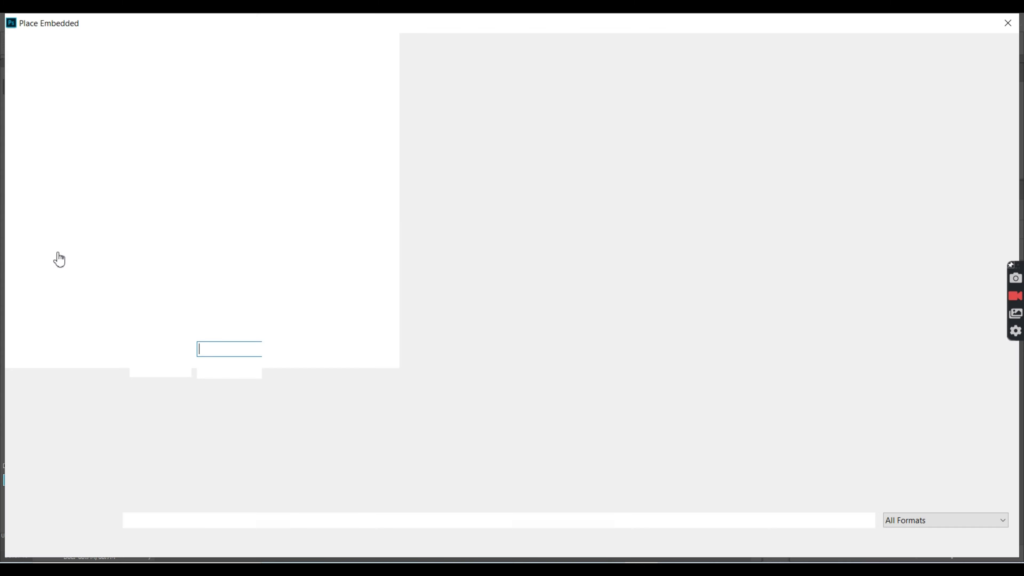
{"action": "left_click", "coordinate": [915, 541]}
- Scale the placed forest photo to cover the whole canvas and commit it
{"action": "left_click_drag", "start_coordinate": [540, 418], "coordinate": [641, 484]}
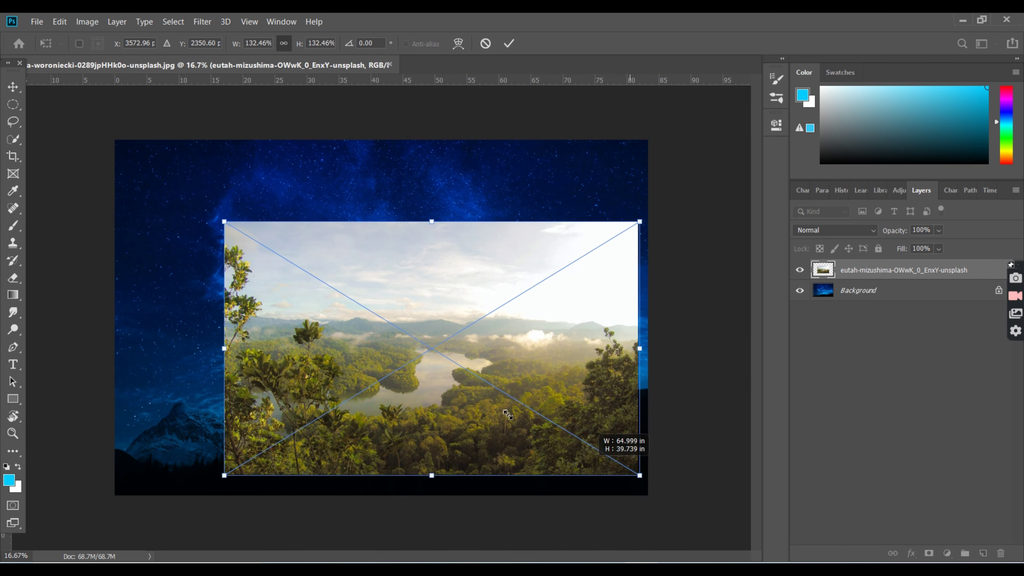
{"action": "left_click_drag", "start_coordinate": [222, 222], "coordinate": [146, 128]}
{"action": "left_click_drag", "start_coordinate": [381, 160], "coordinate": [382, 142]}
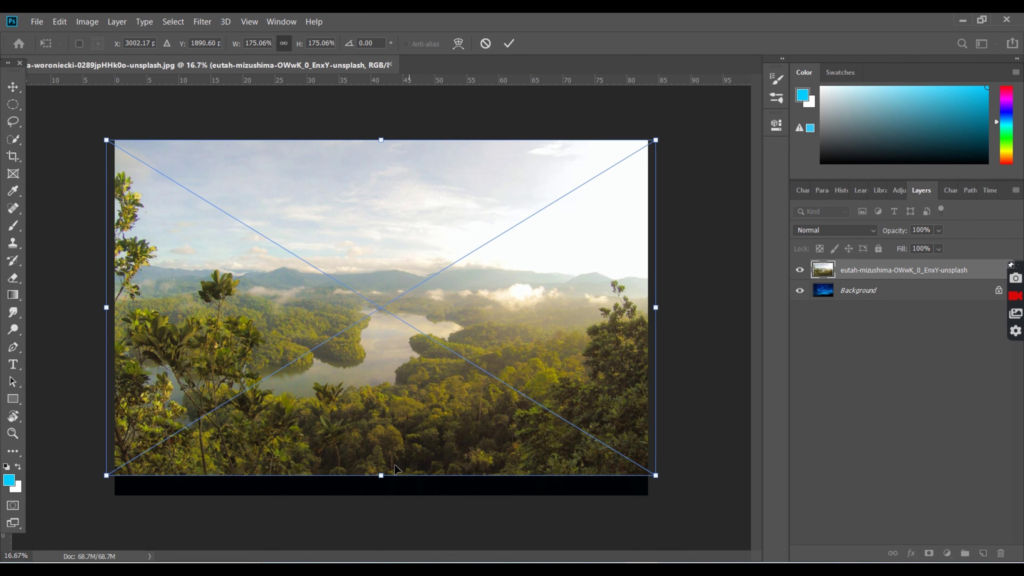
{"action": "left_click_drag", "start_coordinate": [381, 480], "coordinate": [403, 480]}
{"action": "left_click", "coordinate": [509, 43]}
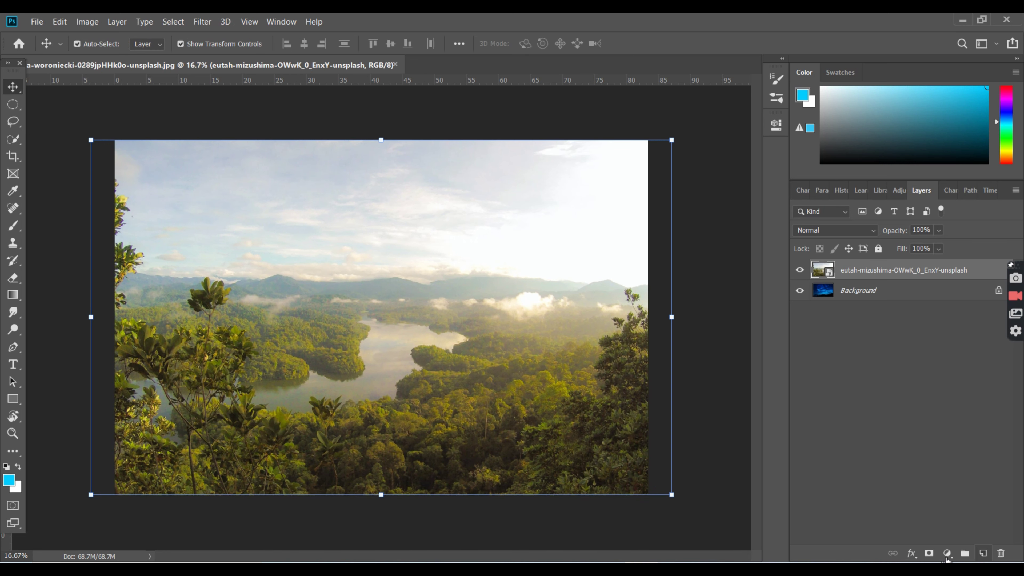
- Mask the forest layer and paint its sky out in black at lower flow, revealing stars
{"action": "left_click", "coordinate": [929, 554]}
{"action": "left_click", "coordinate": [13, 226]}
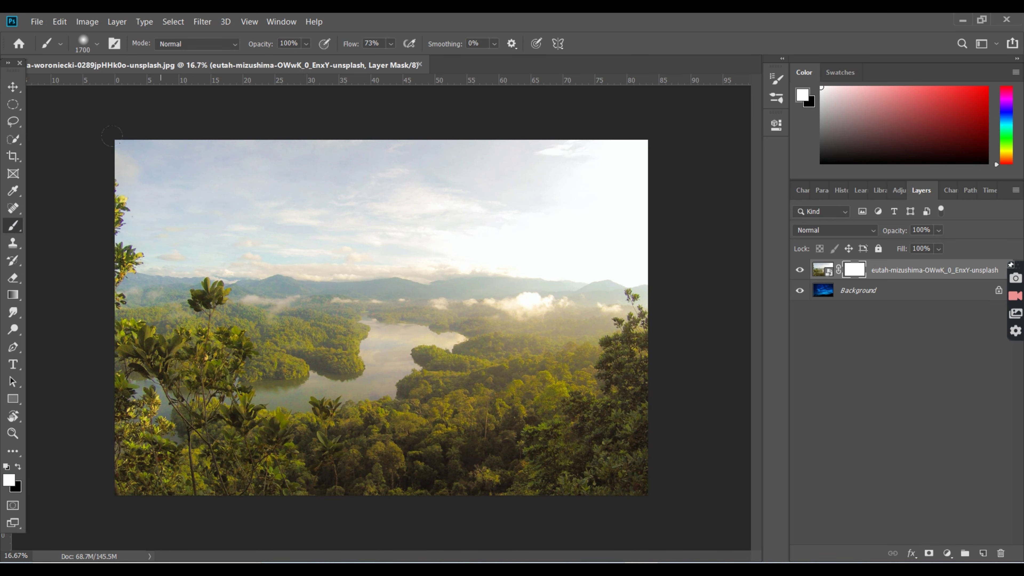
{"action": "left_click_drag", "start_coordinate": [89, 141], "coordinate": [398, 202]}
{"action": "key", "text": "ctrl+z"}
{"action": "left_click", "coordinate": [257, 46]}
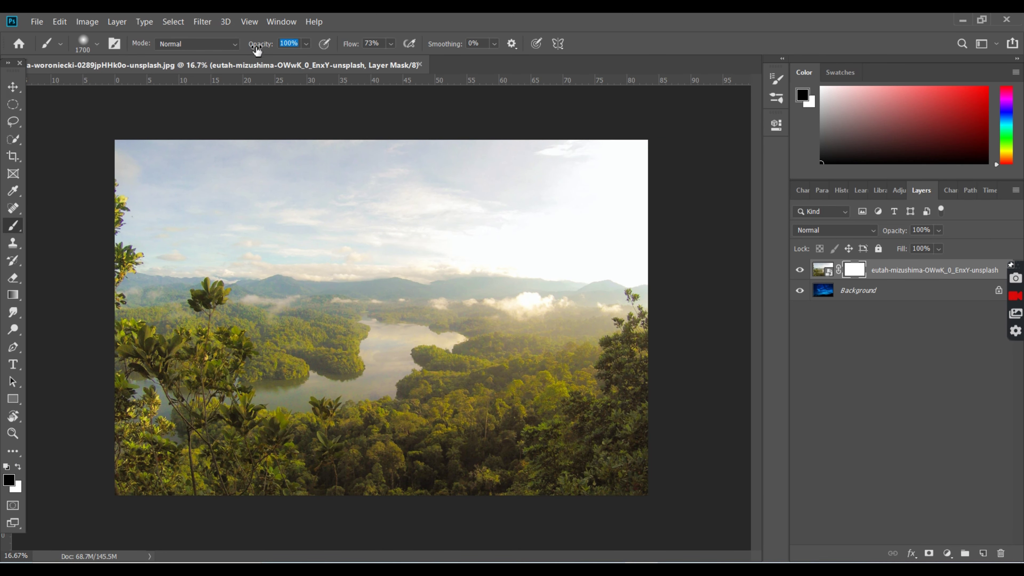
{"action": "left_click_drag", "start_coordinate": [340, 50], "coordinate": [338, 50]}
{"action": "left_click_drag", "start_coordinate": [129, 161], "coordinate": [579, 103]}
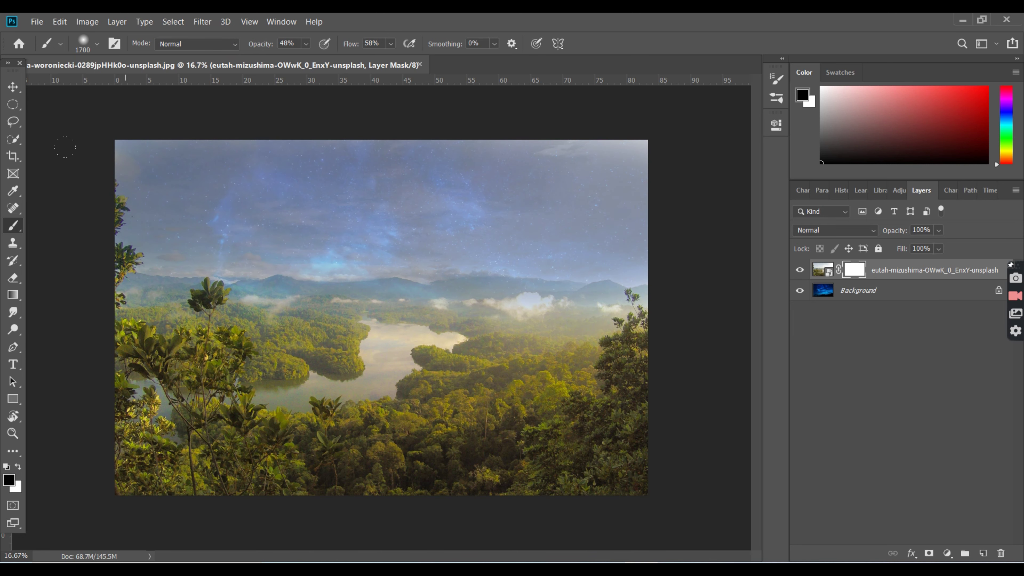
- Add a Levels adjustment with lowered output levels to darken the forest
{"action": "left_click", "coordinate": [947, 553]}
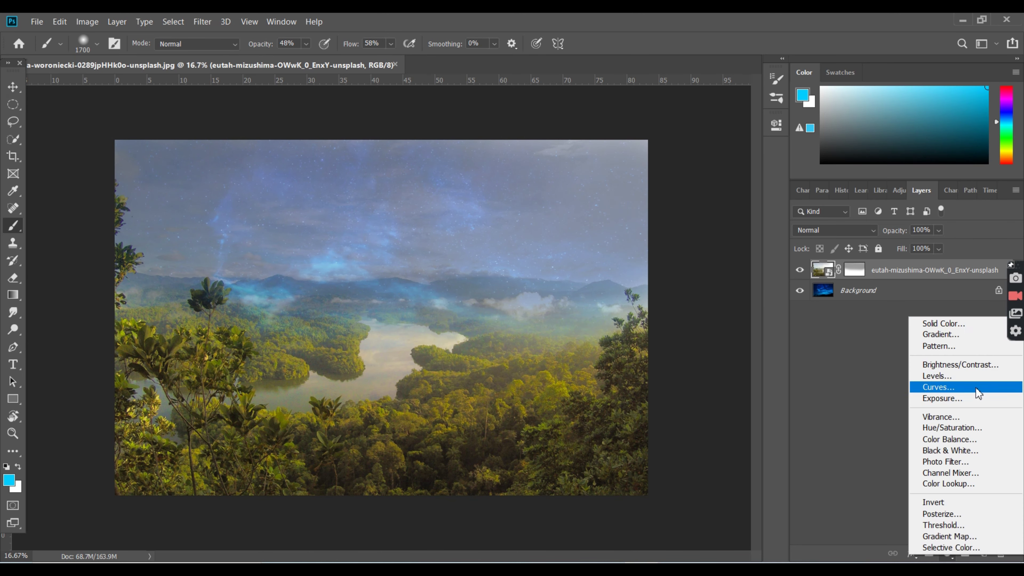
{"action": "left_click", "coordinate": [968, 385]}
{"action": "left_click_drag", "start_coordinate": [744, 298], "coordinate": [689, 298]}
{"action": "left_click", "coordinate": [631, 119]}
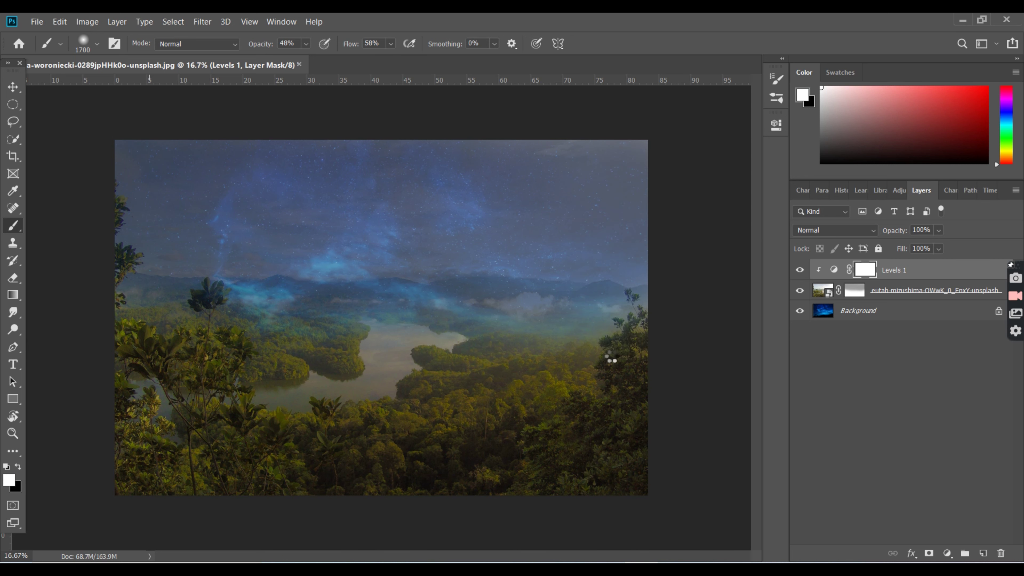
- Paint more of the forest's sky away on its layer mask
{"action": "key", "text": "alt+bracketleft"}
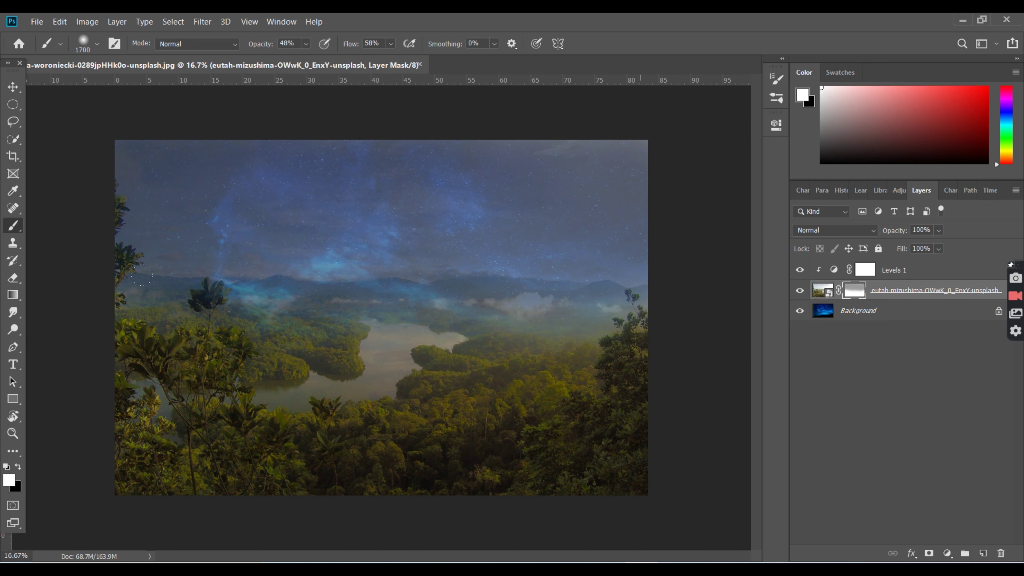
{"action": "key", "text": "x"}
{"action": "left_click_drag", "start_coordinate": [226, 202], "coordinate": [585, 226]}
- Adjust the Levels output sliders further to darken the forest
{"action": "left_click", "coordinate": [822, 276]}
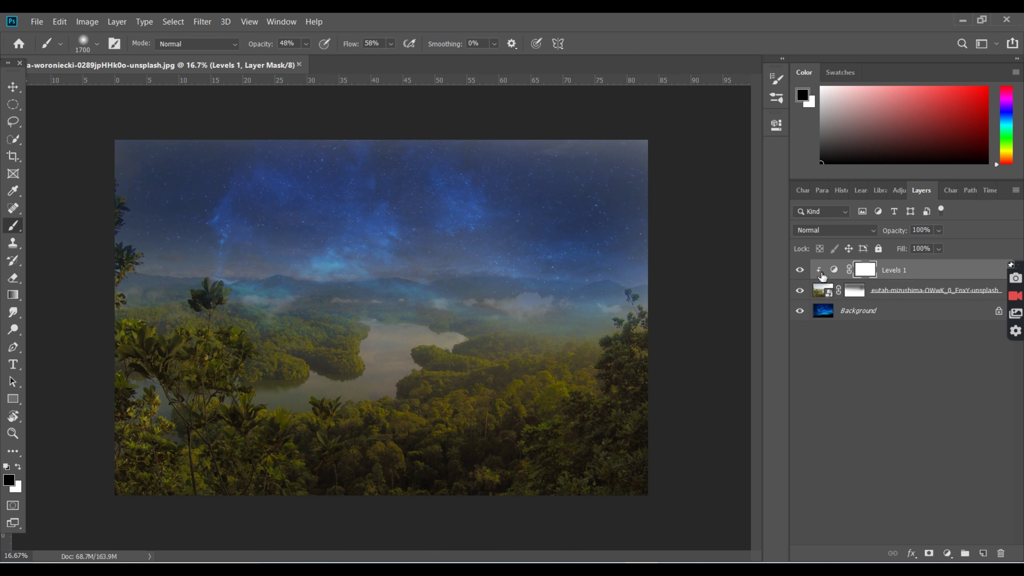
{"action": "left_click", "coordinate": [831, 277]}
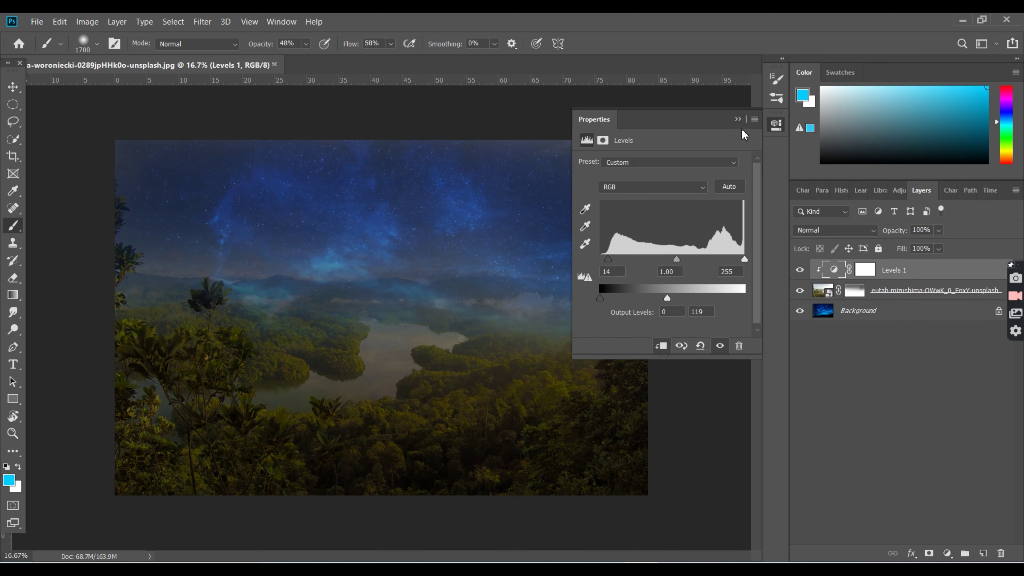
{"action": "left_click", "coordinate": [738, 119]}
{"action": "left_click", "coordinate": [776, 124]}
{"action": "mouse_move", "coordinate": [671, 298]}
{"action": "left_mouse_down"}
{"action": "mouse_move", "coordinate": [635, 299]}
{"action": "mouse_move", "coordinate": [709, 300]}
{"action": "left_mouse_up"}
{"action": "left_click", "coordinate": [776, 124]}
- Add a Hue/Saturation adjustment that darkens and desaturates the forest
{"action": "left_click", "coordinate": [915, 291]}
{"action": "left_click", "coordinate": [947, 554]}
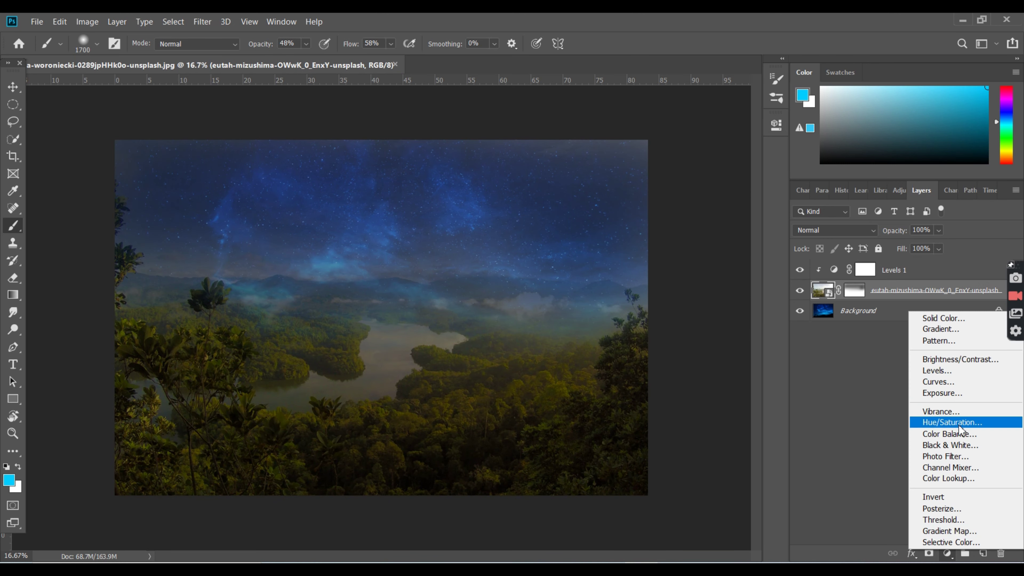
{"action": "left_click", "coordinate": [933, 421]}
{"action": "left_click_drag", "start_coordinate": [662, 265], "coordinate": [632, 266]}
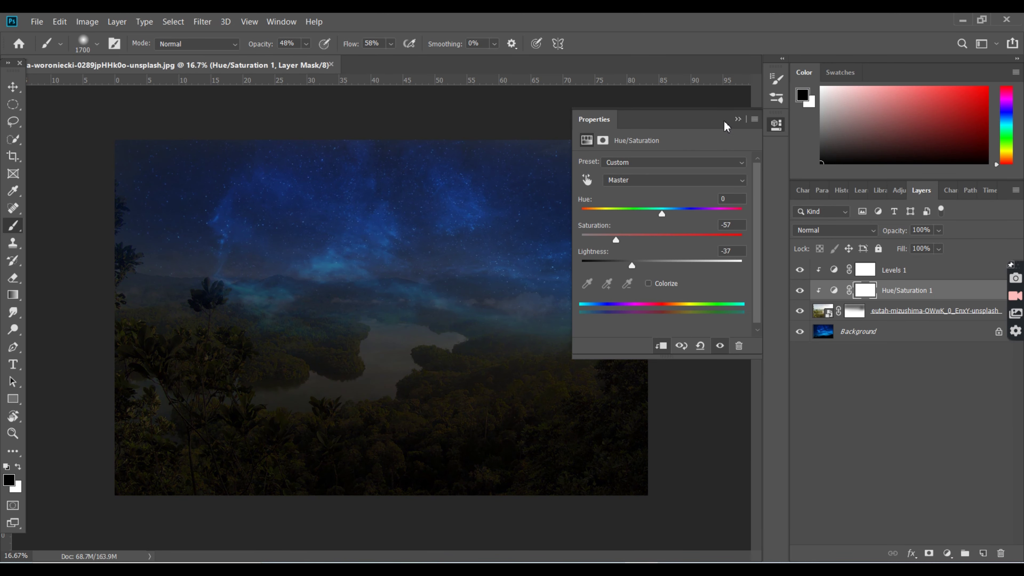
{"action": "left_click", "coordinate": [776, 124]}
- Add a Color Balance adjustment clipped to the forest layer
{"action": "left_click", "coordinate": [915, 311]}
{"action": "left_click", "coordinate": [948, 553]}
{"action": "left_click", "coordinate": [933, 434]}
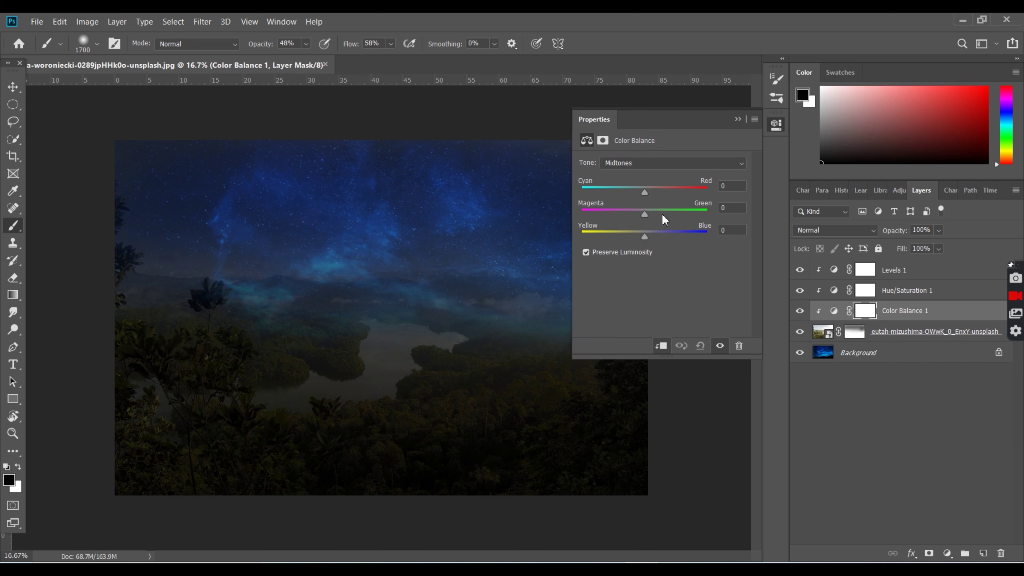
{"action": "left_click", "coordinate": [738, 120]}
- Add a colorized Hue/Saturation at hue 213, darkened and slightly less saturated
{"action": "left_click", "coordinate": [915, 331]}
{"action": "left_click", "coordinate": [947, 553]}
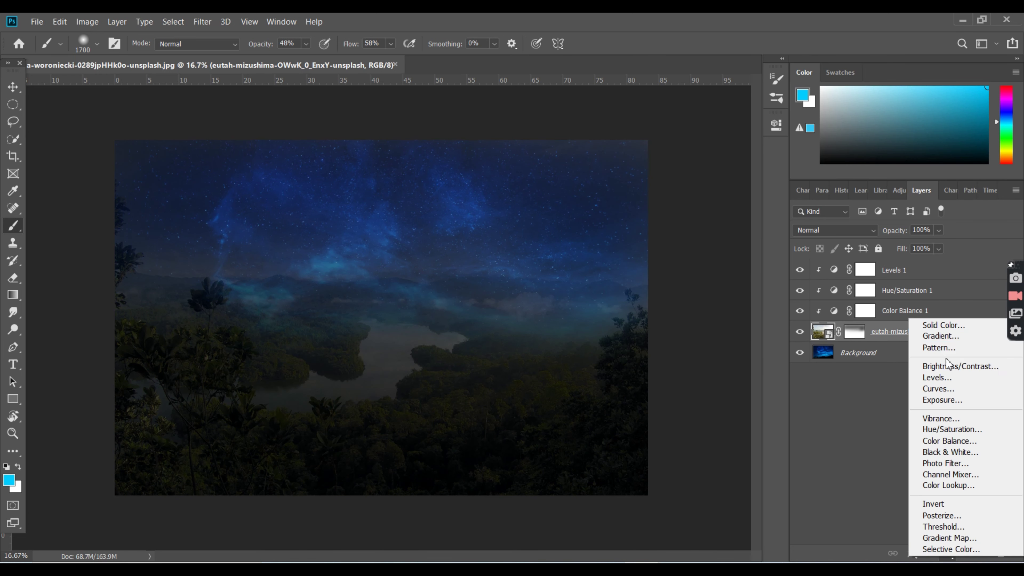
{"action": "left_click", "coordinate": [933, 430]}
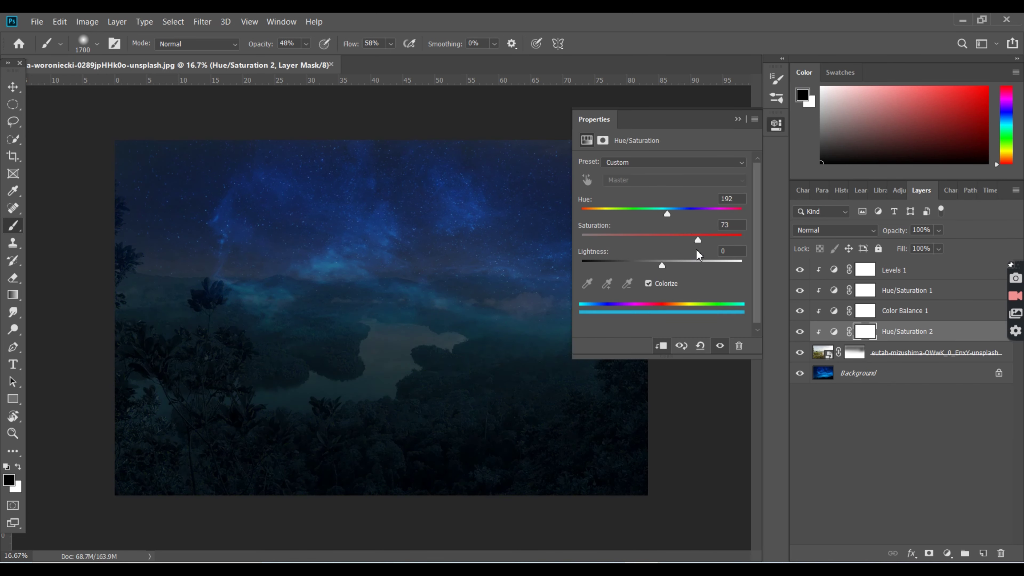
{"action": "left_click_drag", "start_coordinate": [661, 267], "coordinate": [645, 268]}
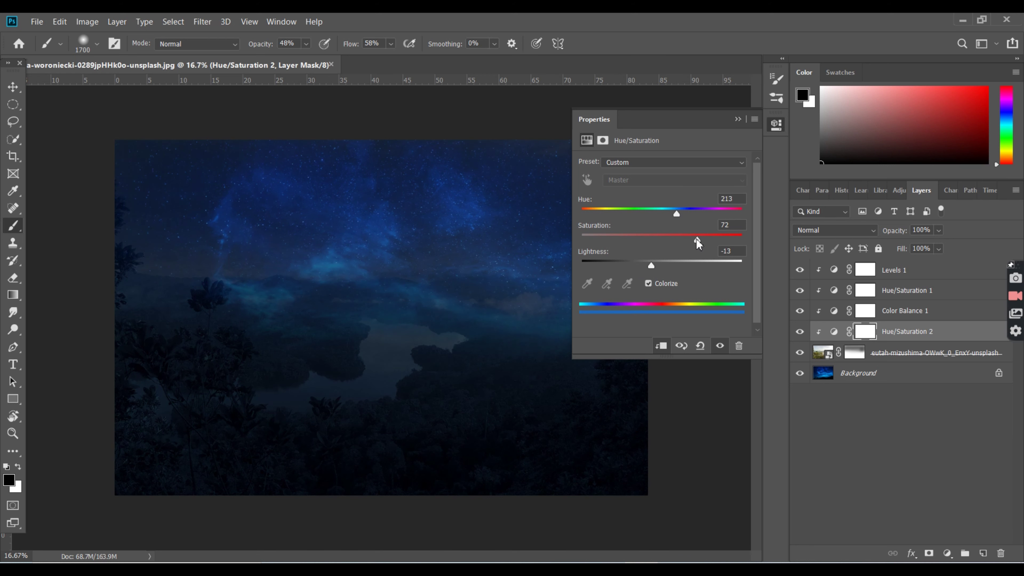
{"action": "left_click_drag", "start_coordinate": [720, 240], "coordinate": [713, 240]}
{"action": "left_click_drag", "start_coordinate": [651, 266], "coordinate": [662, 267]}
{"action": "left_click", "coordinate": [738, 119]}
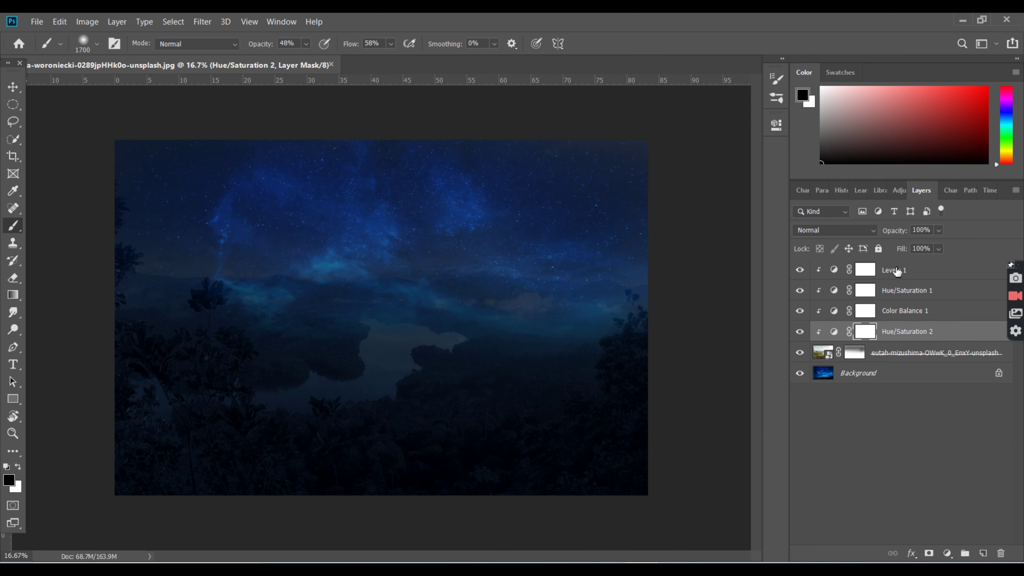
- Select the Levels layer and briefly open the adjustment list and File menu
{"action": "left_click", "coordinate": [908, 270]}
{"action": "left_click", "coordinate": [947, 553]}
{"action": "left_click", "coordinate": [37, 22]}
{"action": "key", "text": "Escape"}
- Open warren-wong-uuVguyksViA-unsplash.jpg and pick the Quick Selection tool
{"action": "key", "text": "ctrl+o"}
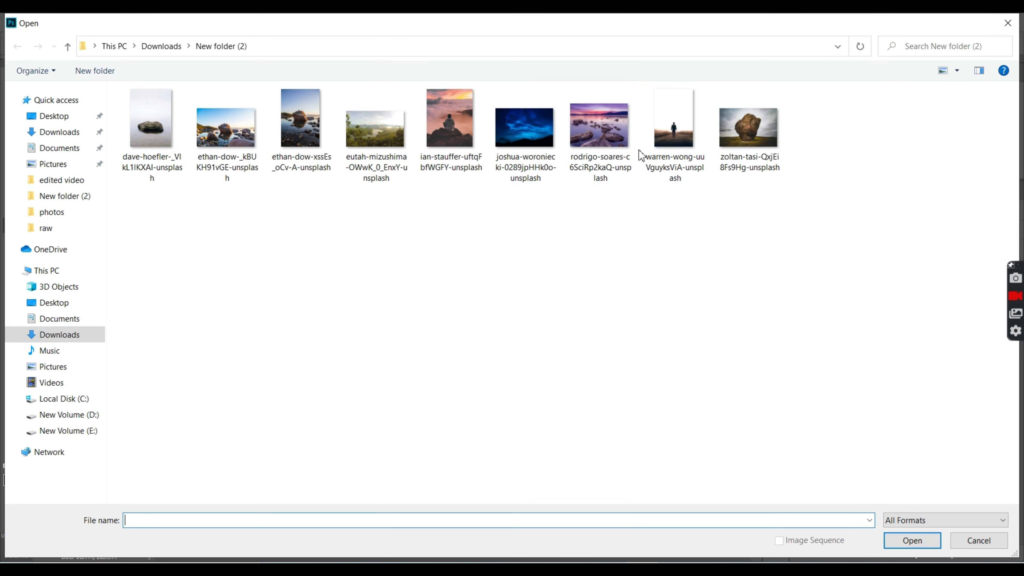
{"action": "double_click", "coordinate": [674, 122]}
{"action": "left_click", "coordinate": [13, 139]}
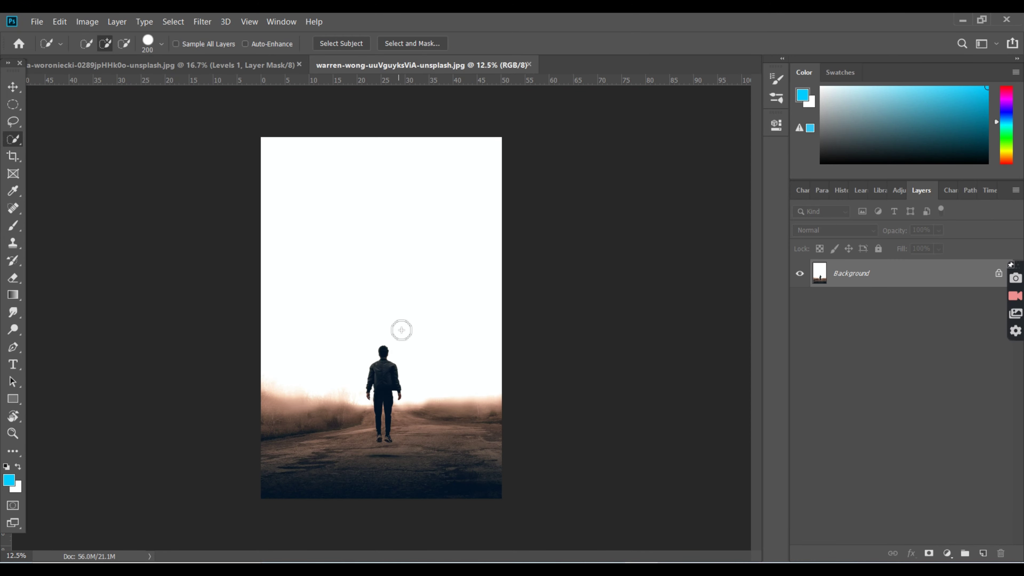
{"action": "scroll", "coordinate": [391, 336], "scroll_direction": "up", "scroll_amount": 1}
{"action": "scroll", "coordinate": [387, 334], "scroll_direction": "up", "scroll_amount": 1}
{"action": "scroll", "coordinate": [362, 332], "scroll_direction": "up", "scroll_amount": 1}
{"action": "scroll", "coordinate": [362, 332], "scroll_direction": "up", "scroll_amount": 1}
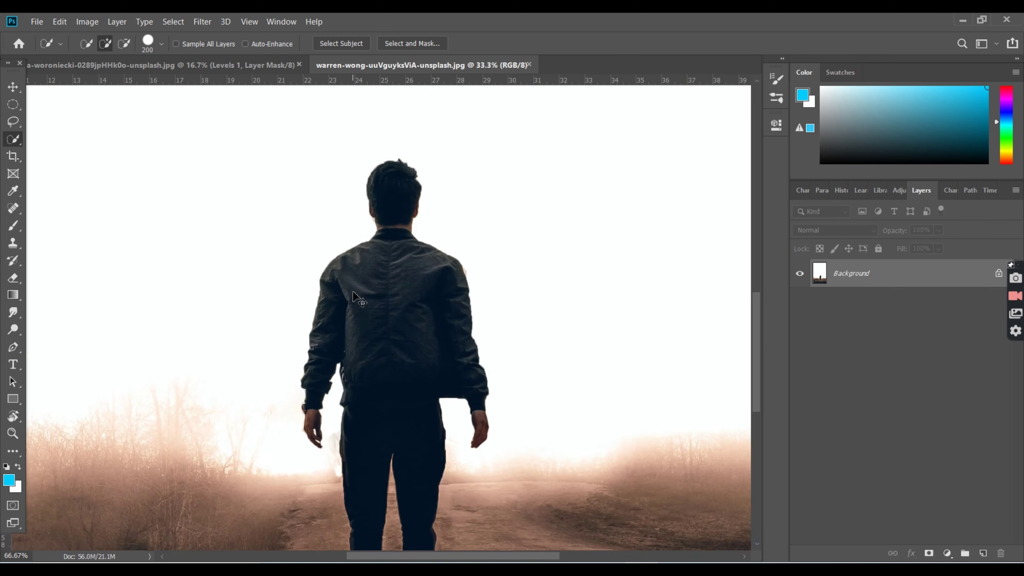
{"action": "scroll", "coordinate": [383, 323], "scroll_direction": "up", "scroll_amount": 1}
{"action": "scroll", "coordinate": [554, 274], "scroll_direction": "up", "scroll_amount": 1}
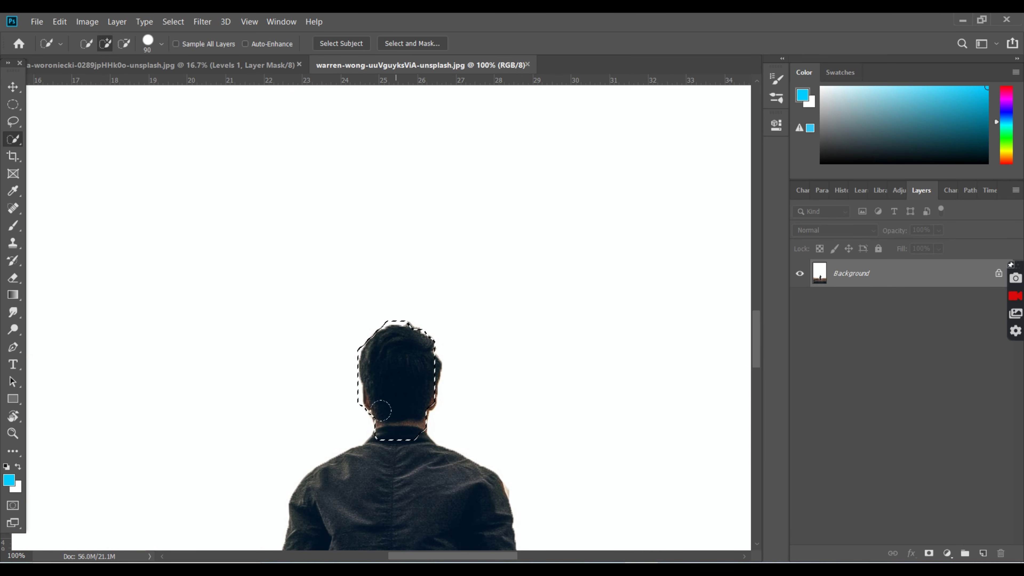
{"action": "left_click_drag", "start_coordinate": [757, 359], "coordinate": [756, 443]}
- Add both shoes and the right sole to the man's selection with a smaller brush
{"action": "key", "text": "ctrl+plus"}
{"action": "key", "text": "bracketleft"}
{"action": "key", "text": "bracketleft"}
{"action": "key", "text": "bracketleft"}
{"action": "left_click_drag", "start_coordinate": [351, 363], "coordinate": [355, 407]}
{"action": "left_click_drag", "start_coordinate": [464, 419], "coordinate": [366, 448]}
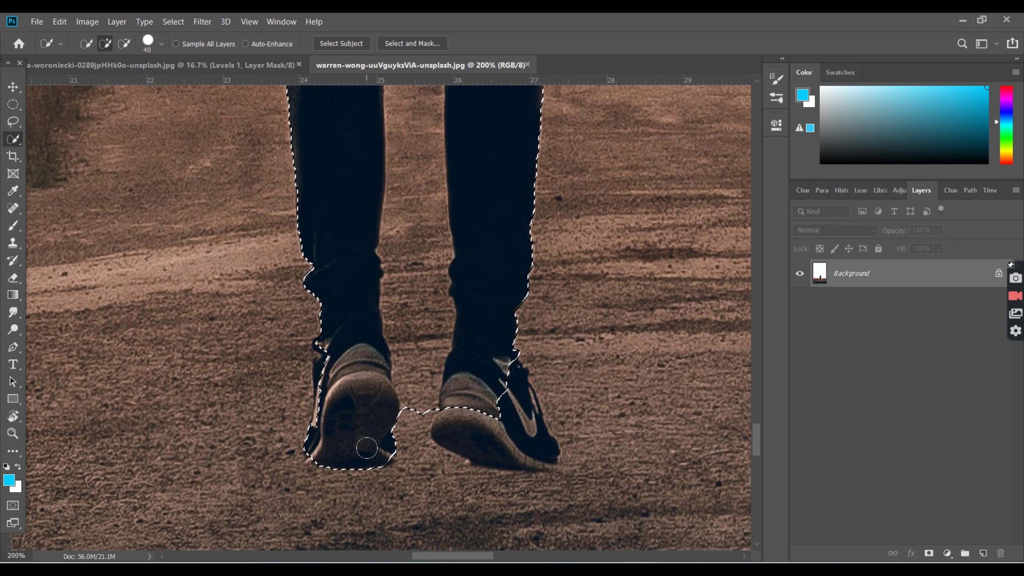
{"action": "key", "text": "bracketleft"}
{"action": "left_click_drag", "start_coordinate": [486, 405], "coordinate": [415, 417]}
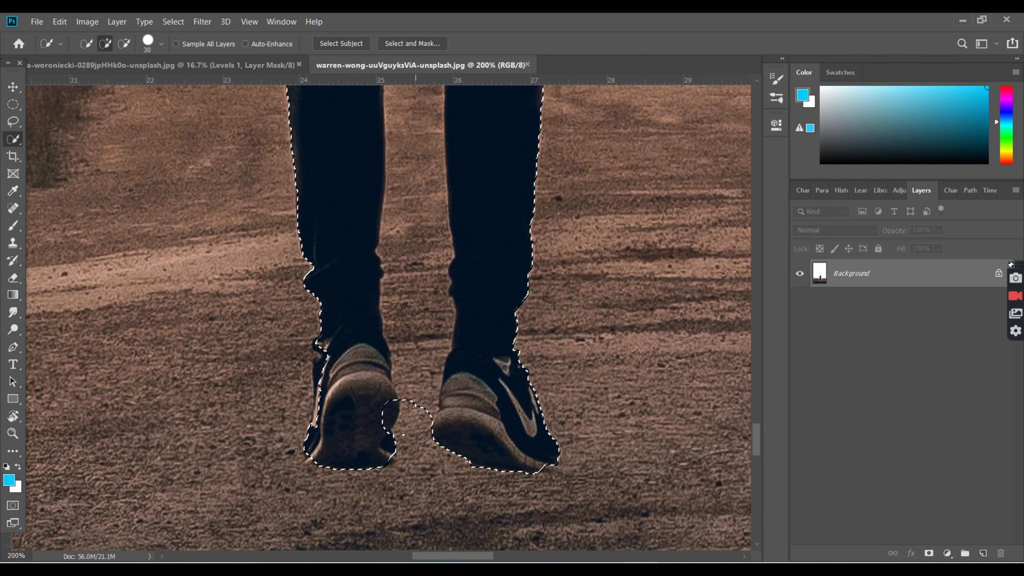
- Subtract the background gap between the man's legs from the selection
{"action": "left_click_drag", "start_coordinate": [757, 440], "coordinate": [757, 410]}
{"action": "key", "text": "bracketleft"}
{"action": "key", "text": "bracketleft"}
{"action": "key", "text": "bracketleft"}
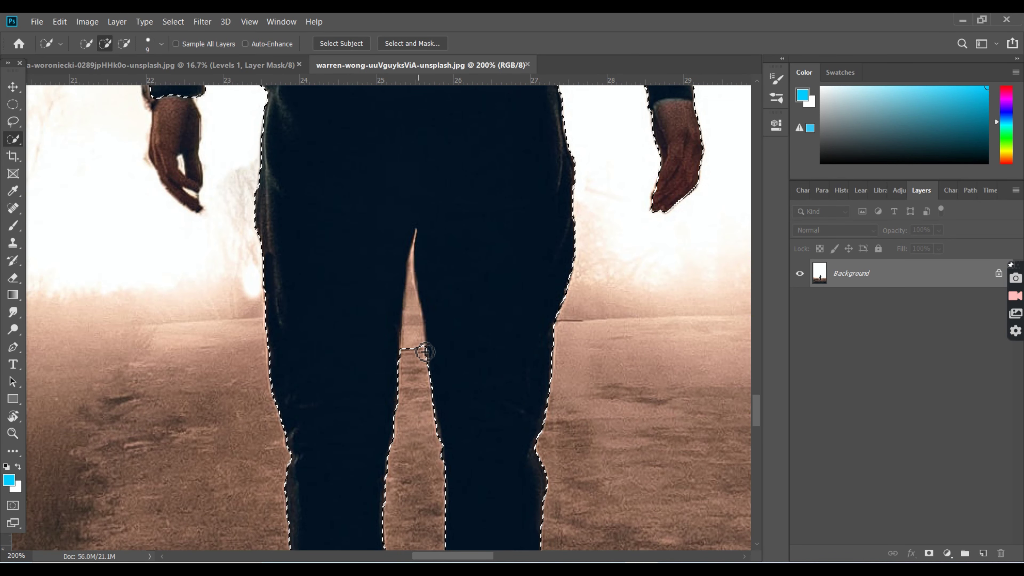
{"action": "key", "text": "bracketright"}
{"action": "left_click_drag", "start_coordinate": [415, 387], "coordinate": [430, 224]}
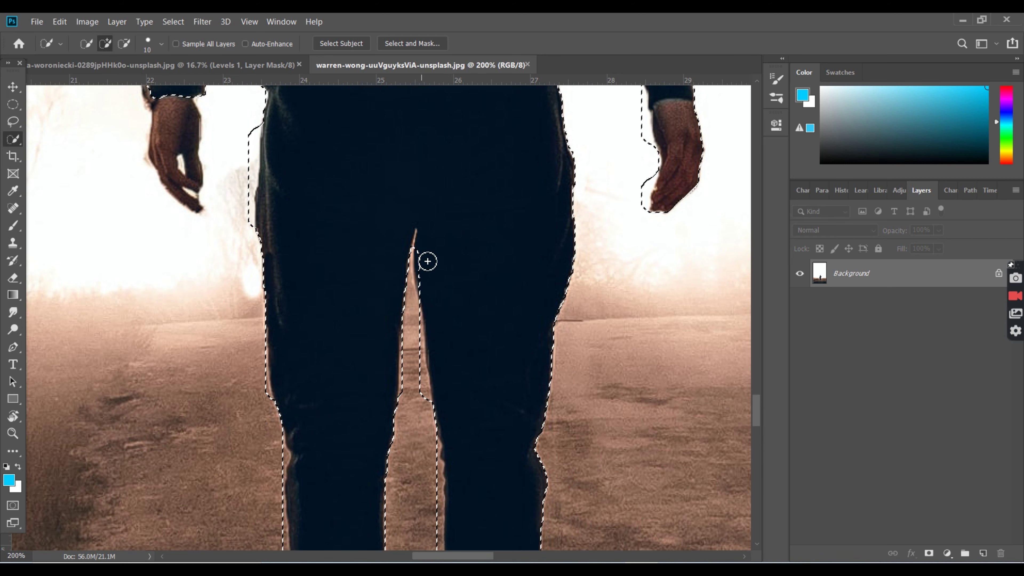
{"action": "left_click", "coordinate": [418, 232], "text": "alt"}
- Subtract the gaps between the fingers and beside the arm from the selection
{"action": "left_click_drag", "start_coordinate": [480, 556], "coordinate": [465, 556]}
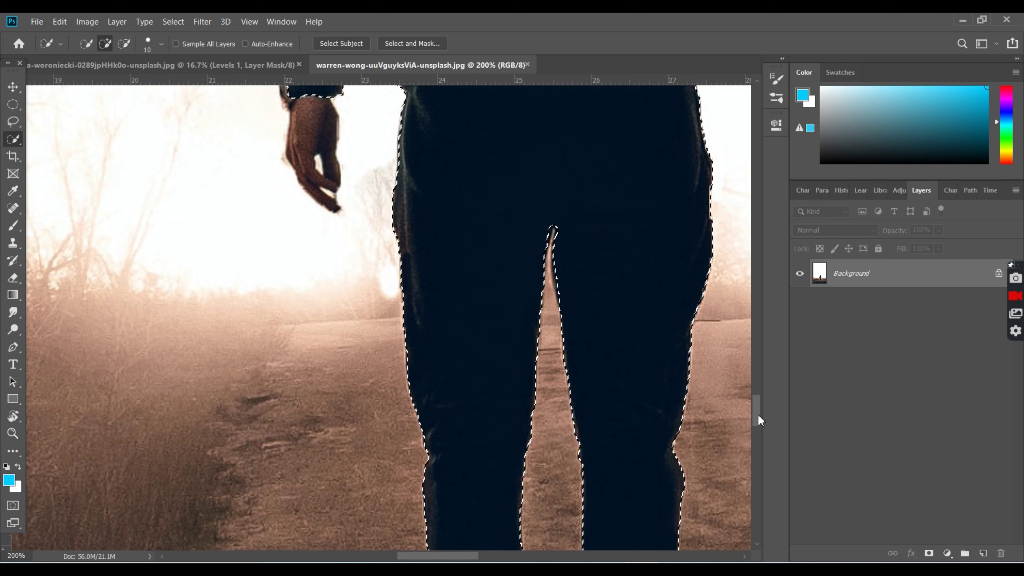
{"action": "left_click_drag", "start_coordinate": [758, 419], "coordinate": [758, 398]}
{"action": "key", "text": "bracketleft"}
{"action": "key", "text": "bracketleft"}
{"action": "key", "text": "bracketleft"}
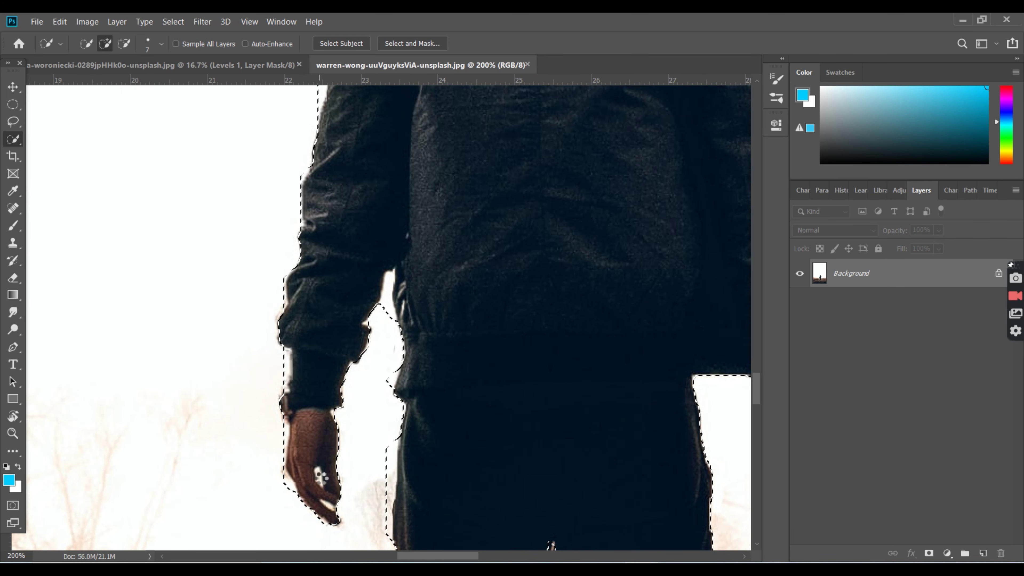
{"action": "key", "text": "alt"}
{"action": "left_click_drag", "start_coordinate": [325, 480], "coordinate": [341, 514]}
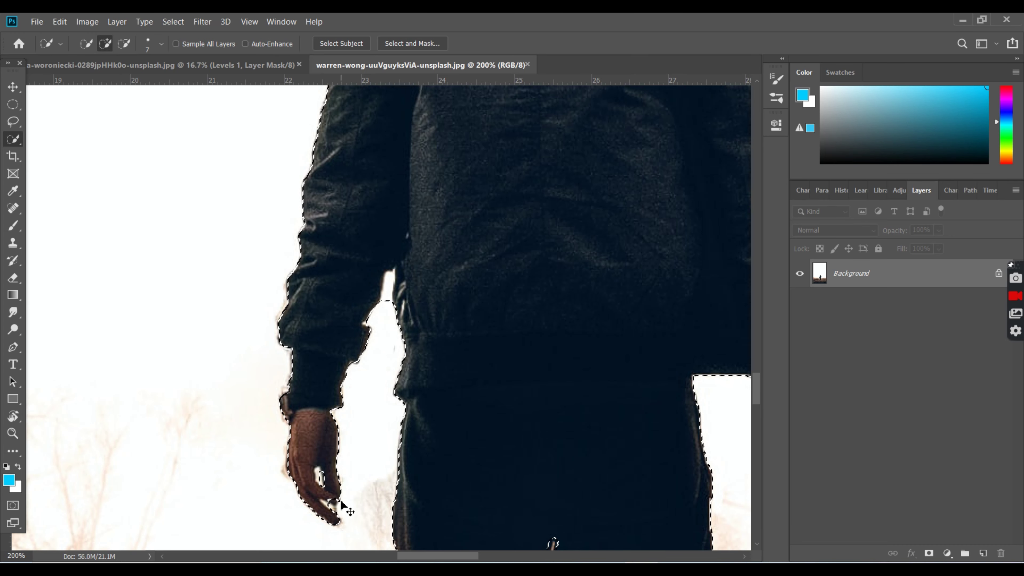
{"action": "key", "text": "ctrl+plus"}
{"action": "key", "text": "ctrl+plus"}
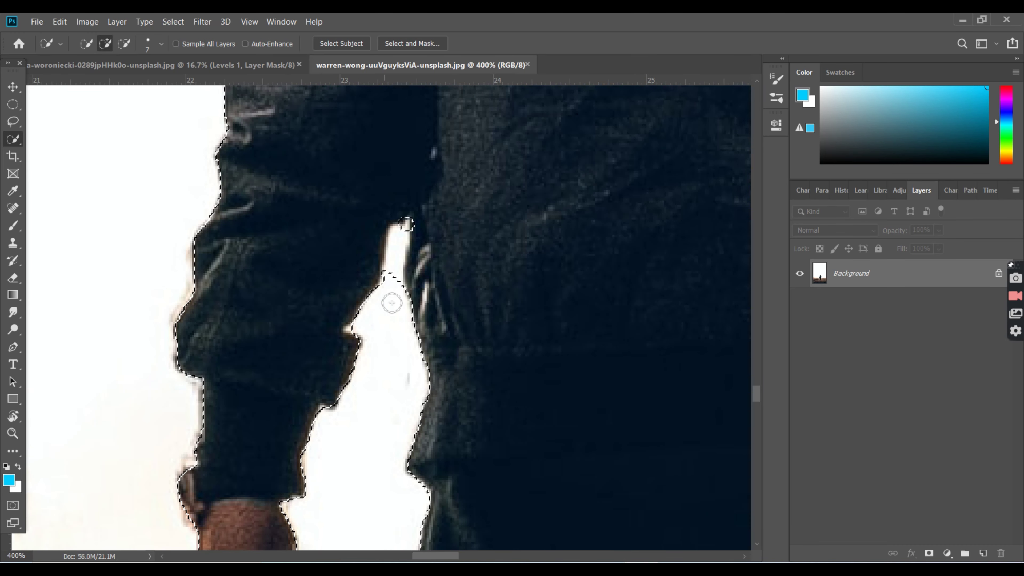
{"action": "key", "text": "alt"}
{"action": "left_click_drag", "start_coordinate": [393, 298], "coordinate": [407, 232]}
{"action": "scroll", "coordinate": [748, 270], "scroll_direction": "down", "scroll_amount": 5}
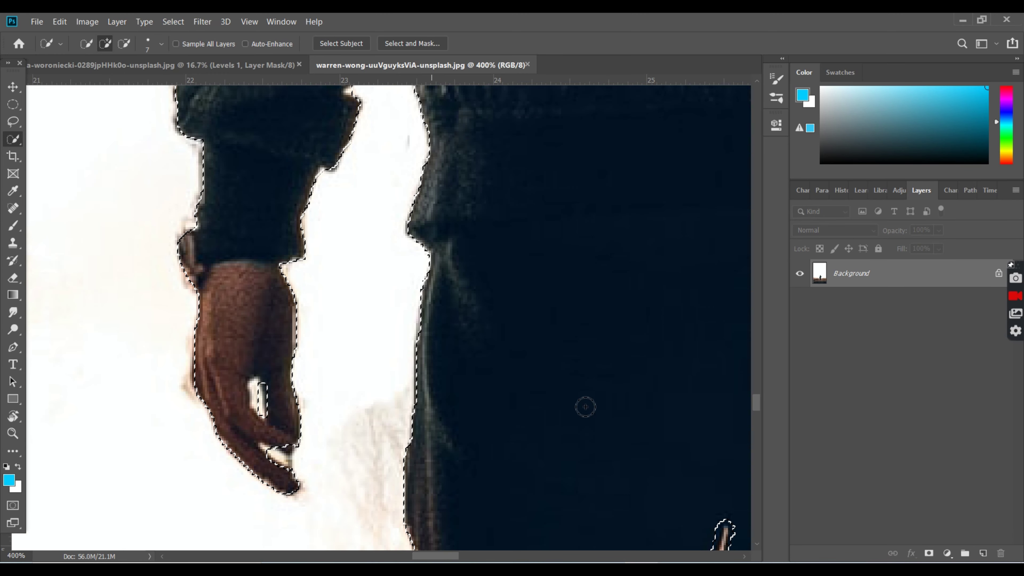
{"action": "key", "text": "ctrl+minus"}
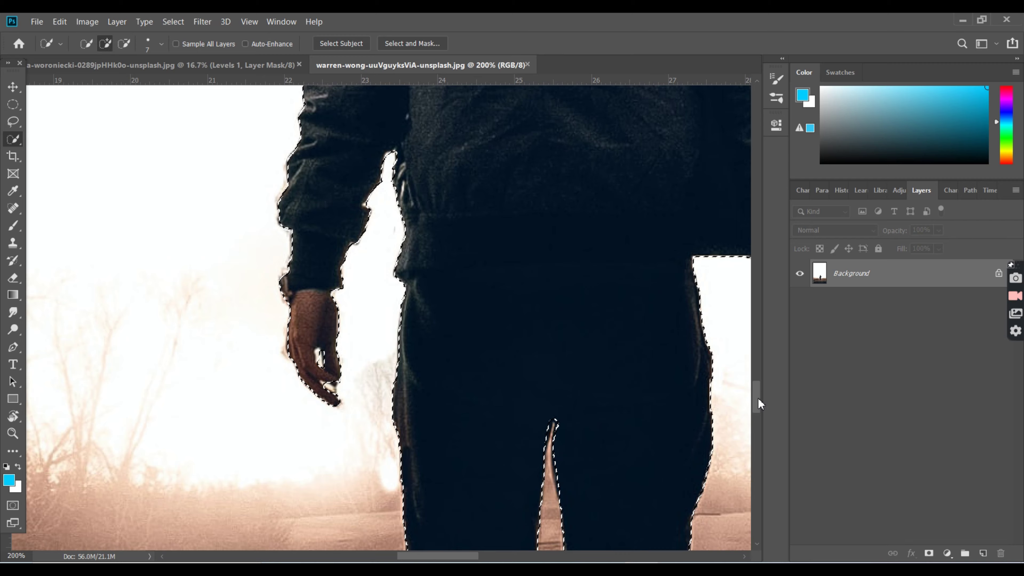
{"action": "scroll", "coordinate": [497, 358], "scroll_direction": "up", "scroll_amount": 10}
{"action": "scroll", "coordinate": [757, 354], "scroll_direction": "right", "scroll_amount": 5}
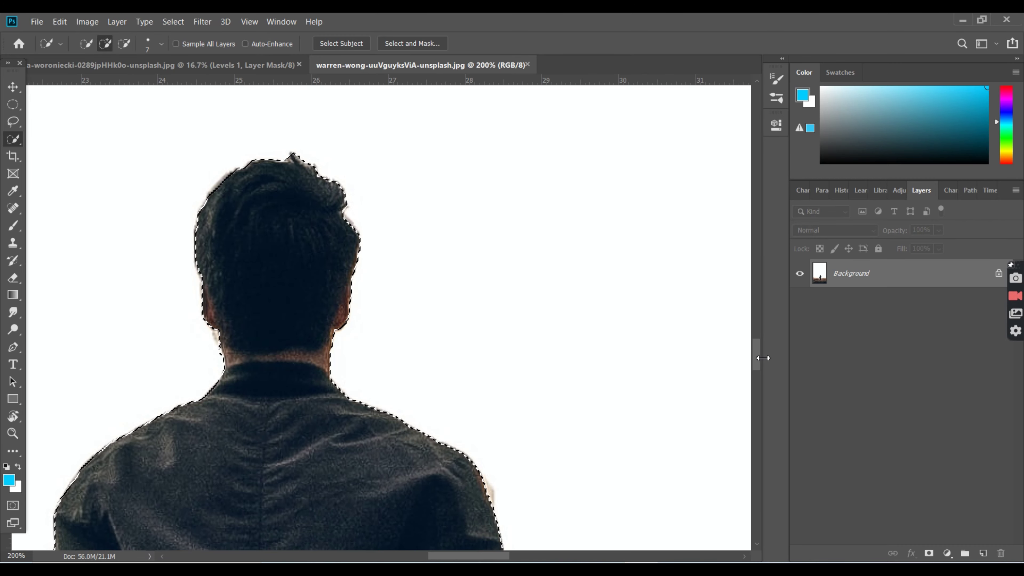
{"action": "left_click_drag", "start_coordinate": [757, 355], "coordinate": [757, 469]}
{"action": "scroll", "coordinate": [375, 524], "scroll_direction": "down", "scroll_amount": 2}
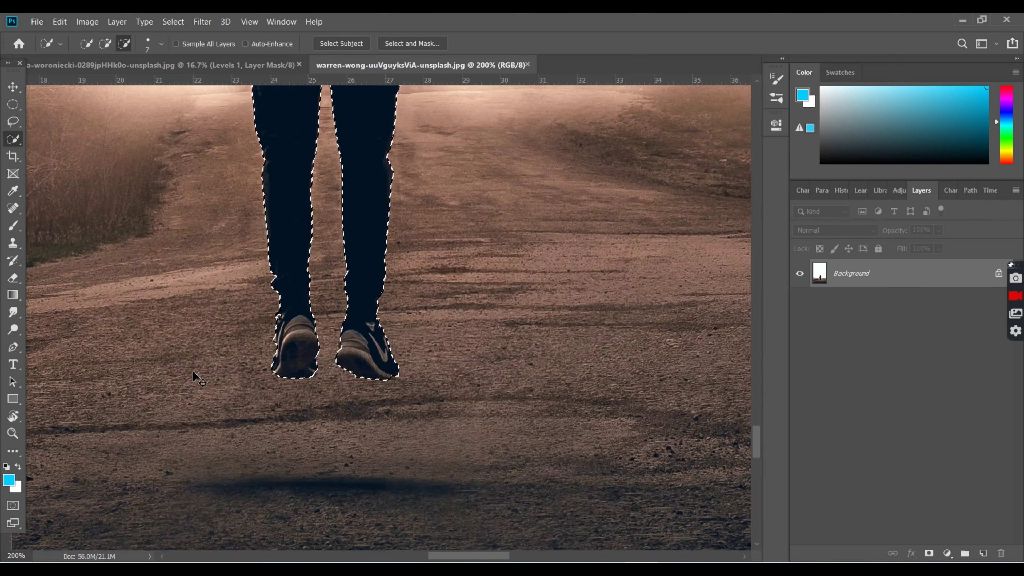
{"action": "scroll", "coordinate": [192, 370], "scroll_direction": "down", "scroll_amount": 3}
{"action": "scroll", "coordinate": [192, 370], "scroll_direction": "down", "scroll_amount": 2}
- Drag the cut-out man into the night-sky image, scale him up and shift him up-right
{"action": "key", "text": "v"}
{"action": "mouse_move", "coordinate": [361, 242]}
{"action": "left_mouse_down"}
{"action": "mouse_move", "coordinate": [215, 93]}
{"action": "mouse_move", "coordinate": [348, 330]}
{"action": "left_mouse_up"}
{"action": "key", "text": "ctrl+t"}
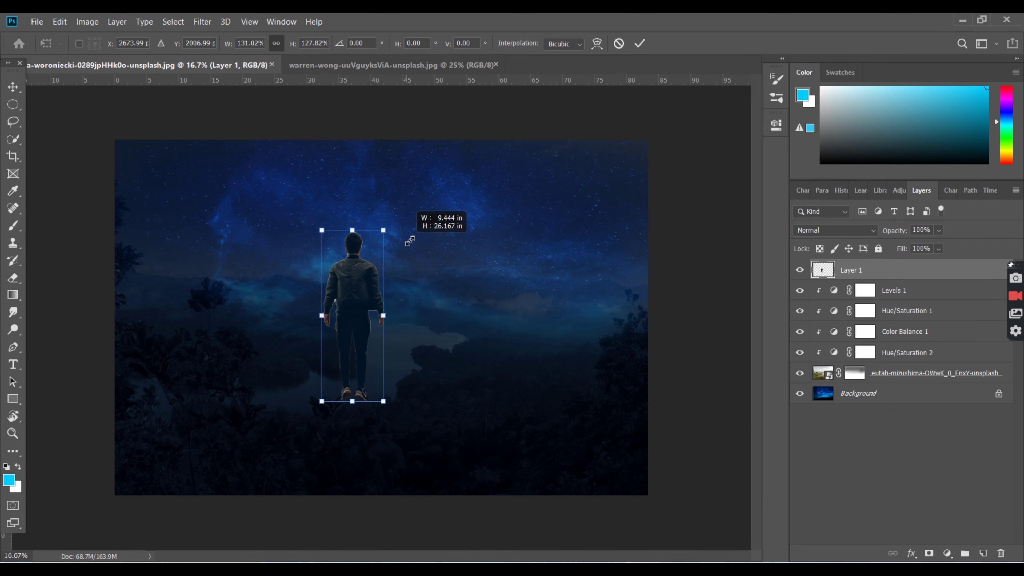
{"action": "left_click_drag", "start_coordinate": [359, 270], "coordinate": [394, 201]}
{"action": "left_click_drag", "start_coordinate": [366, 273], "coordinate": [405, 257]}
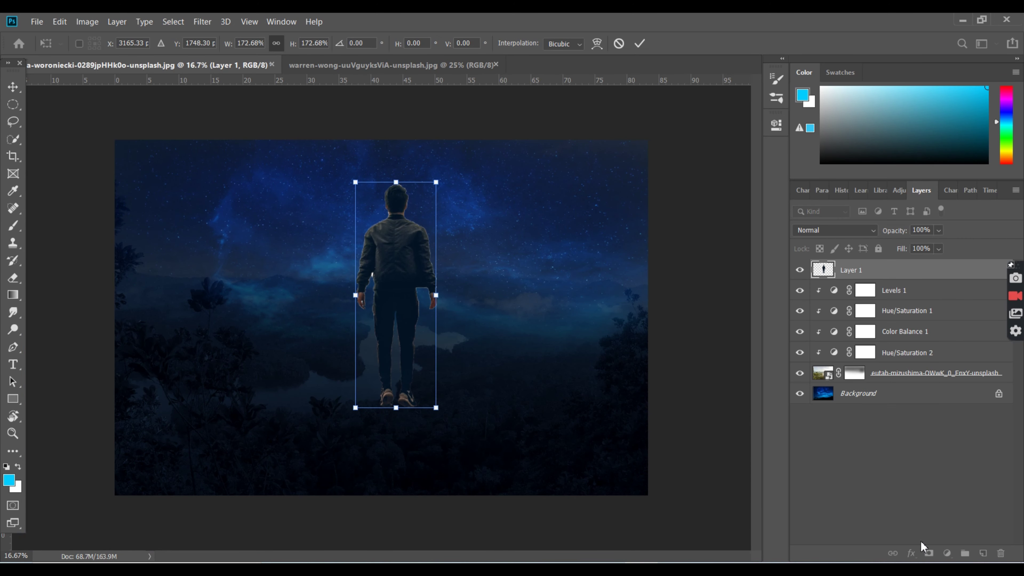
{"action": "key", "text": "Return"}
- Add two Hue/Saturation adjustments clipped to the man, the first lowering his lightness
{"action": "left_click", "coordinate": [947, 554]}
{"action": "left_click", "coordinate": [952, 427]}
{"action": "left_click", "coordinate": [662, 345]}
{"action": "left_click_drag", "start_coordinate": [661, 275], "coordinate": [623, 275]}
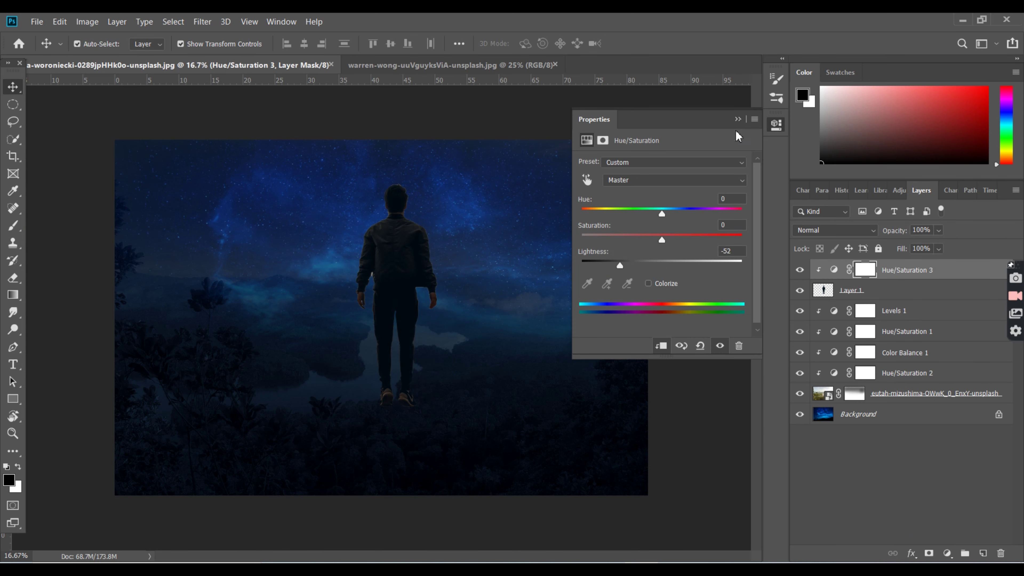
{"action": "left_click", "coordinate": [947, 553]}
{"action": "left_click", "coordinate": [952, 425]}
{"action": "left_click", "coordinate": [661, 346]}
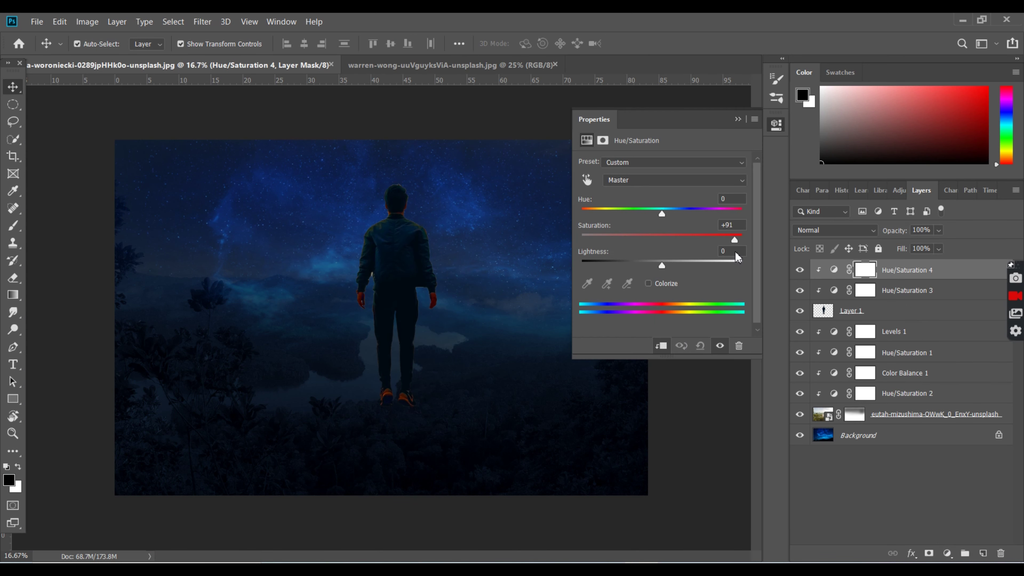
{"action": "left_click", "coordinate": [744, 118]}
- Zoom in on the man and use the Eraser on his layer to tidy edge fringes
{"action": "key", "text": "ctrl+plus"}
{"action": "key", "text": "ctrl+plus"}
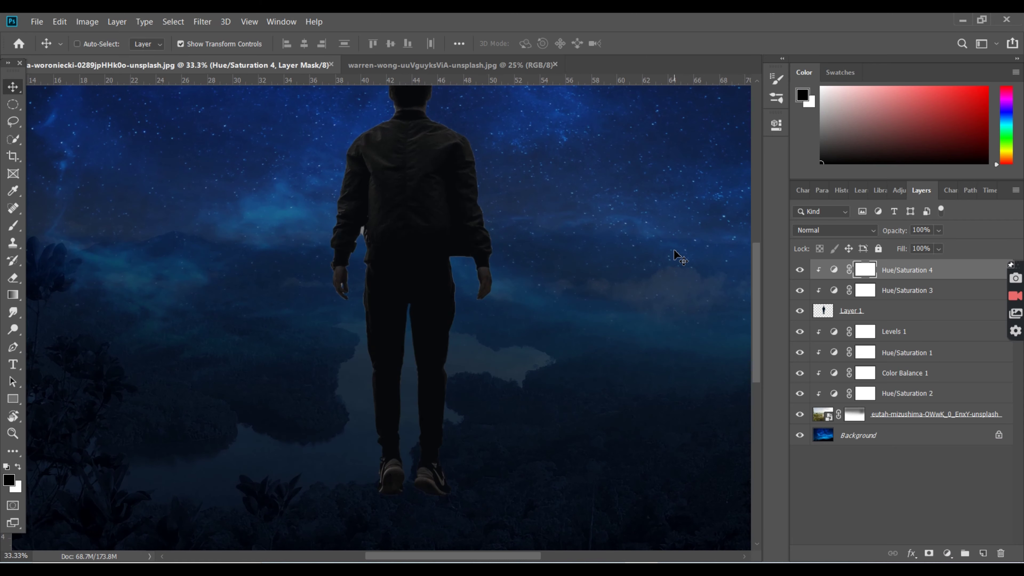
{"action": "key", "text": "b"}
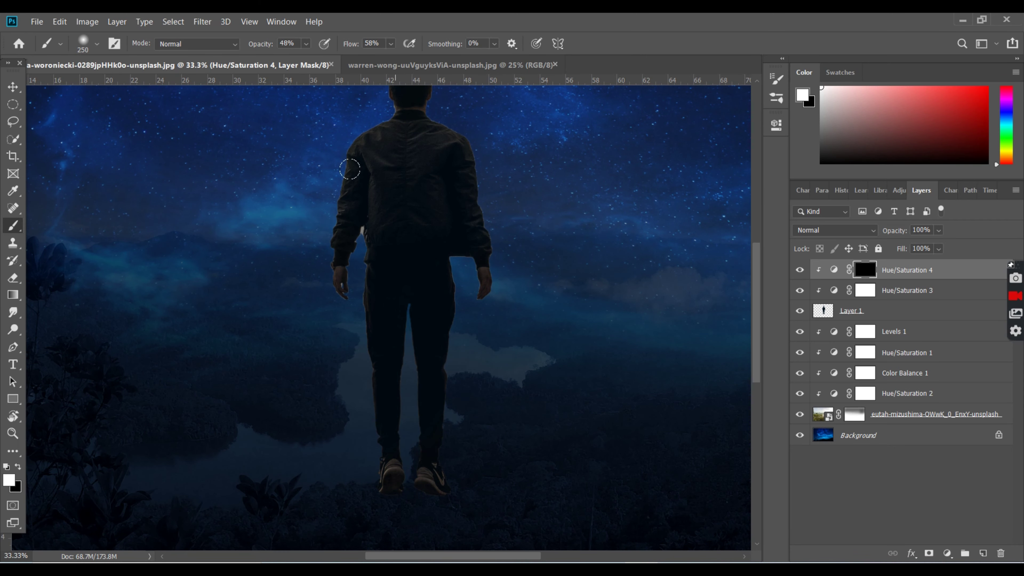
{"action": "scroll", "coordinate": [440, 234], "scroll_direction": "up", "scroll_amount": 3}
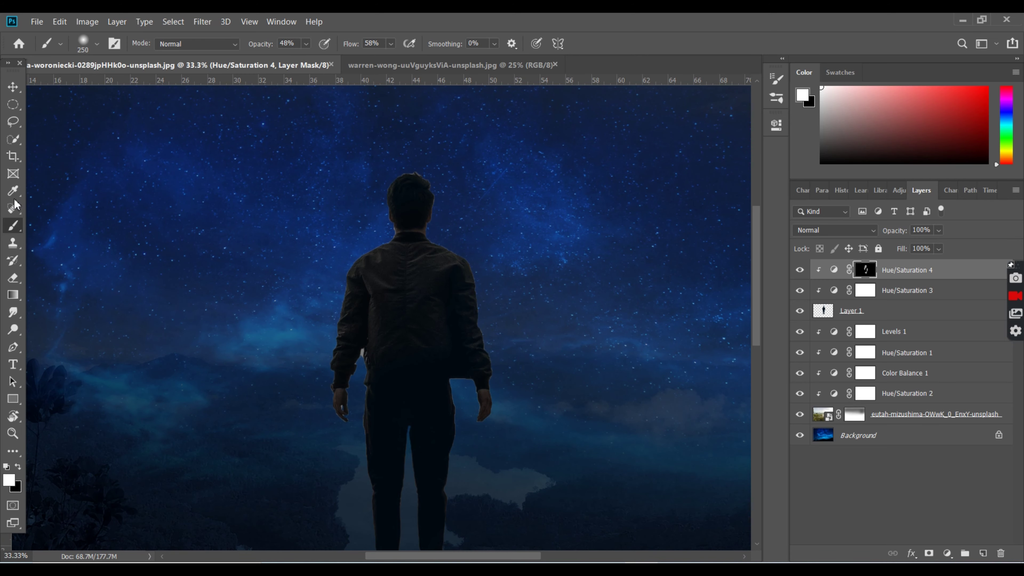
{"action": "left_click", "coordinate": [12, 278]}
{"action": "left_click", "coordinate": [494, 333], "text": "ctrl"}
{"action": "scroll", "coordinate": [499, 334], "scroll_direction": "up", "scroll_amount": 4}
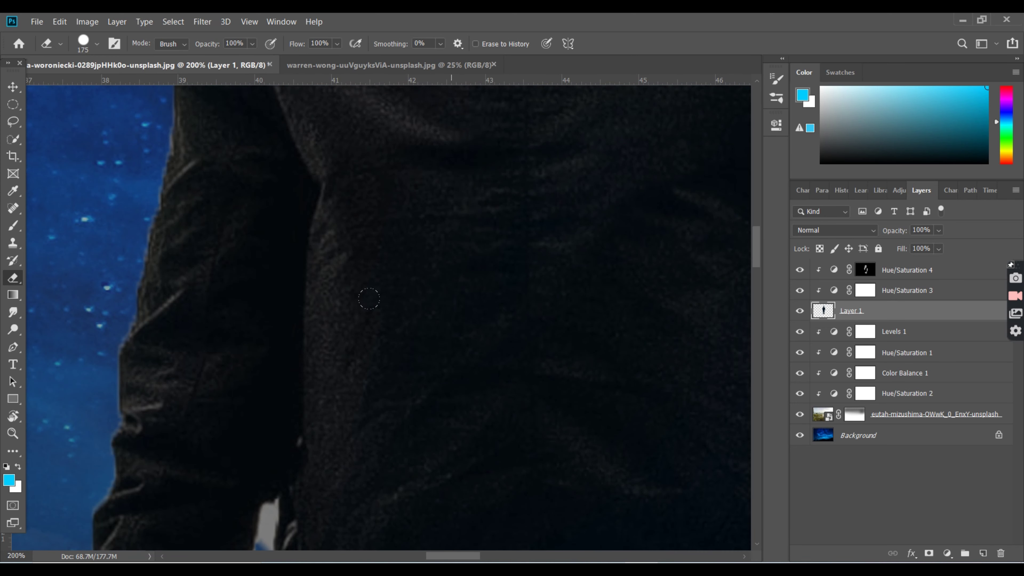
{"action": "scroll", "coordinate": [244, 245], "scroll_direction": "down", "scroll_amount": 5}
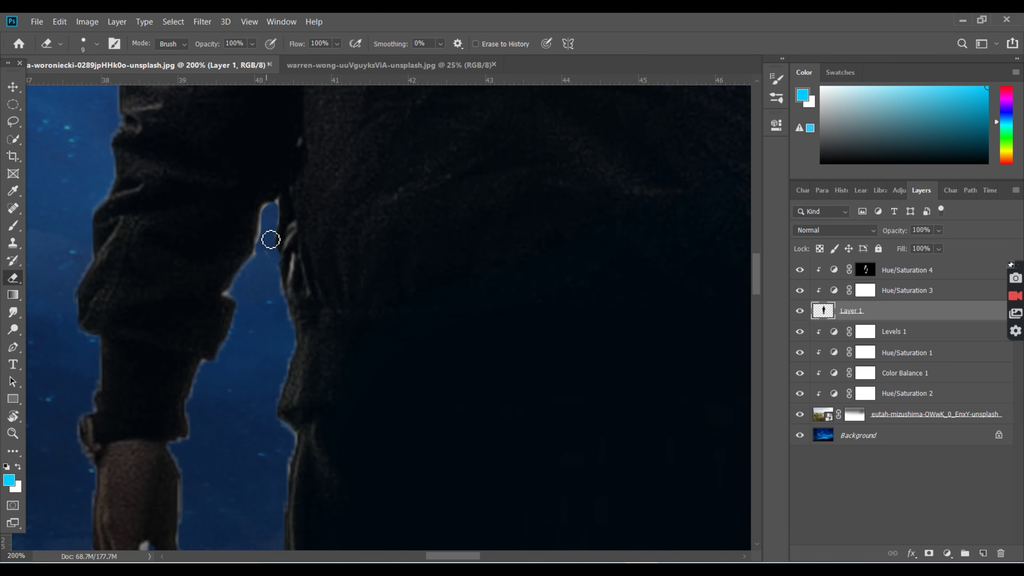
{"action": "scroll", "coordinate": [230, 302], "scroll_direction": "down", "scroll_amount": 3}
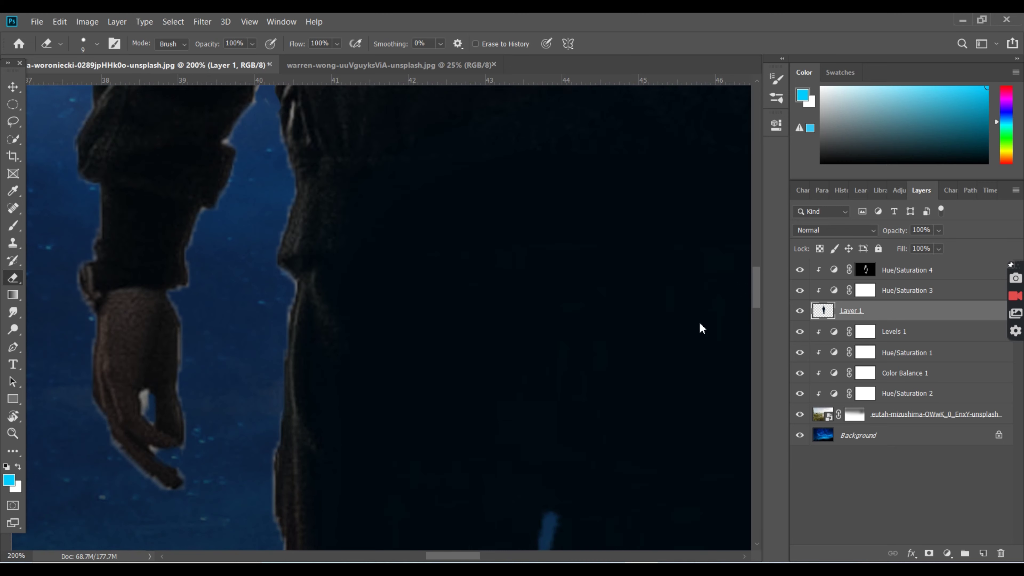
{"action": "scroll", "coordinate": [150, 361], "scroll_direction": "down", "scroll_amount": 1}
{"action": "scroll", "coordinate": [173, 442], "scroll_direction": "down", "scroll_amount": 3}
{"action": "scroll", "coordinate": [173, 441], "scroll_direction": "down", "scroll_amount": 3}
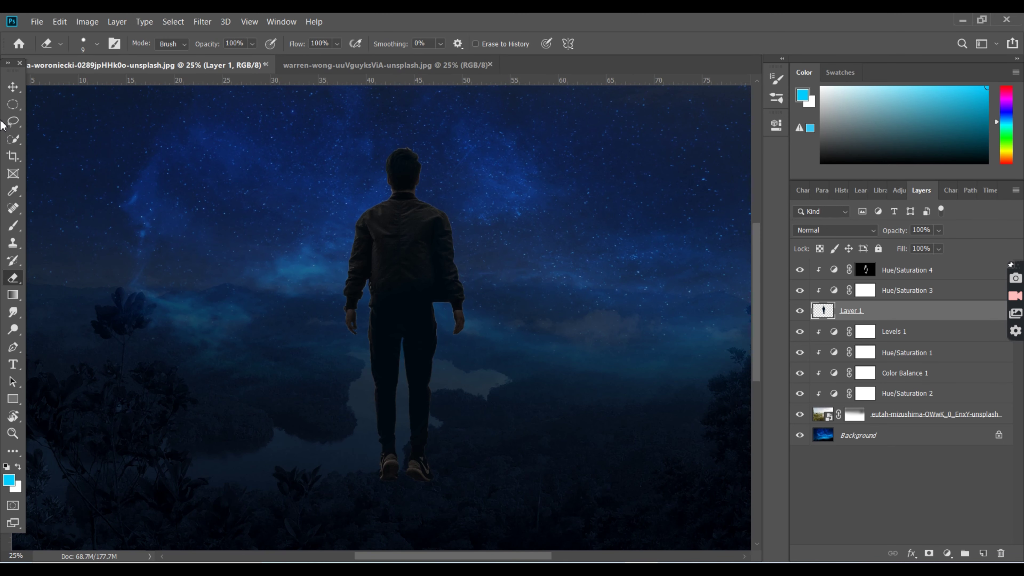
- Give the man's layer a Stroke, Outer Glow and Drop Shadow layer effects
{"action": "key", "text": "v"}
{"action": "double_click", "coordinate": [925, 312]}
{"action": "left_click", "coordinate": [534, 336]}
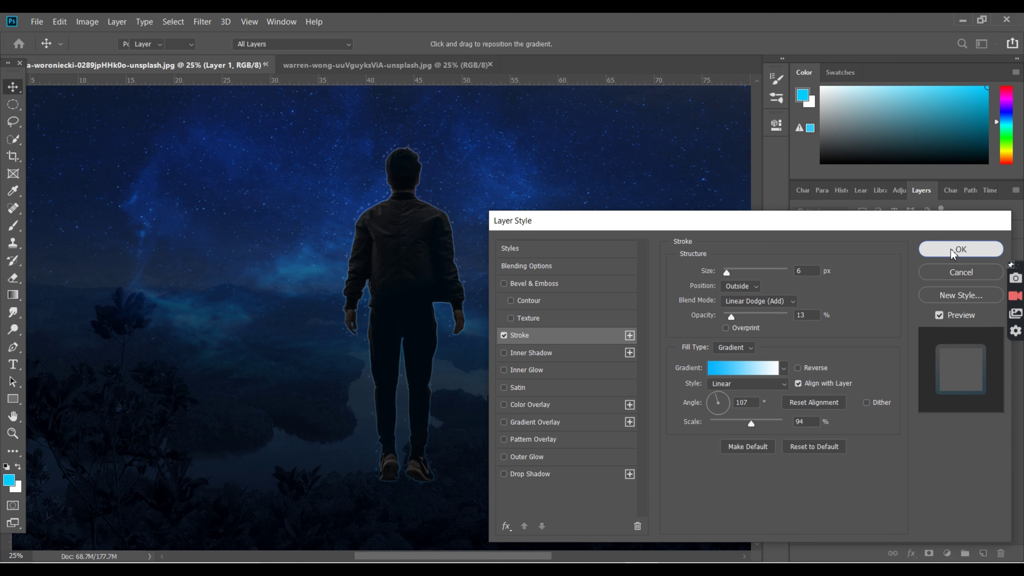
{"action": "left_click", "coordinate": [961, 249]}
{"action": "double_click", "coordinate": [924, 312]}
{"action": "left_click", "coordinate": [530, 474]}
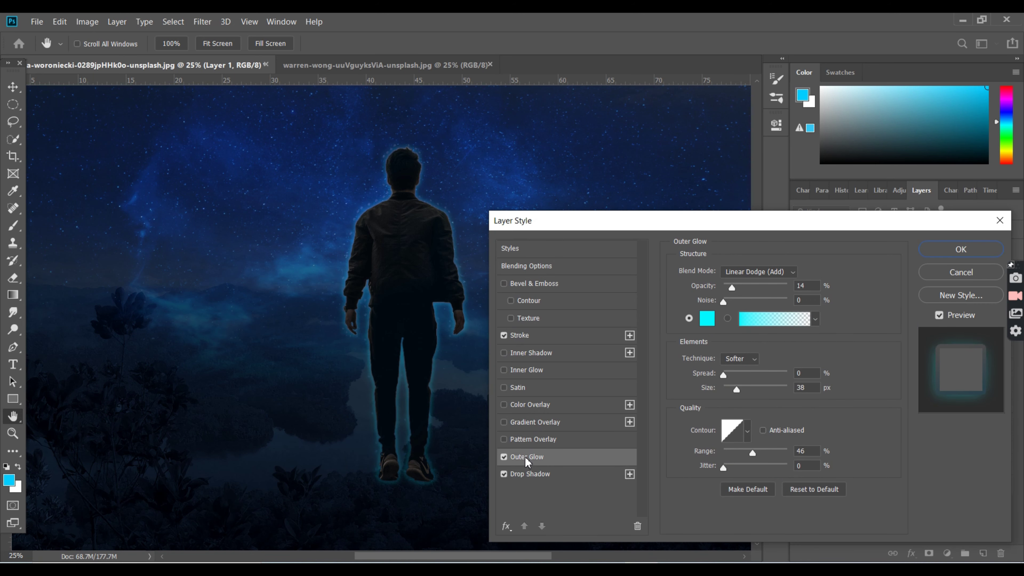
{"action": "left_click", "coordinate": [961, 249]}
- Add a clipped Brightness/Contrast adjustment of -9 brightness and -12 contrast to the man
{"action": "left_click", "coordinate": [947, 553]}
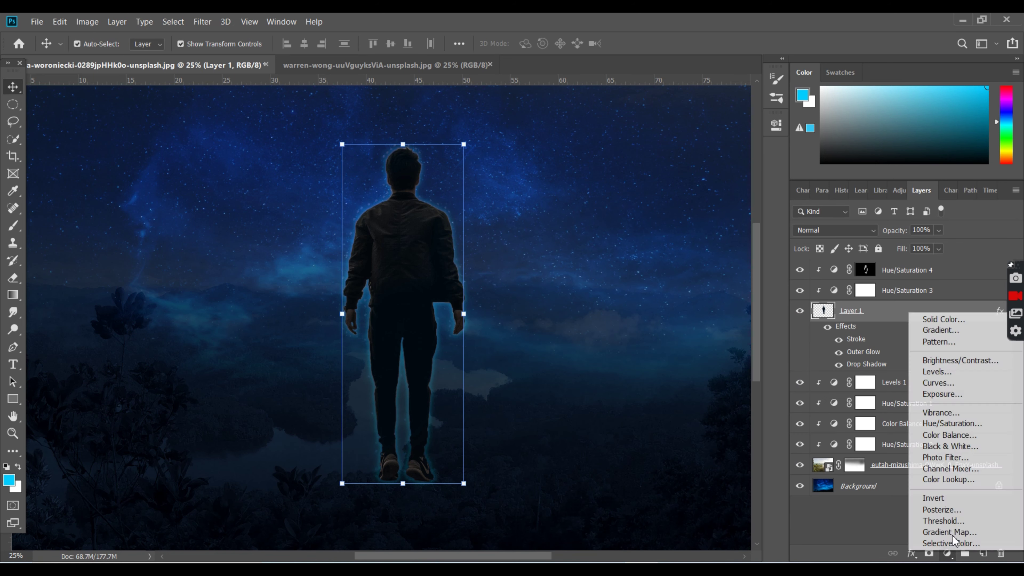
{"action": "left_click", "coordinate": [894, 360]}
{"action": "mouse_move", "coordinate": [662, 225]}
{"action": "left_mouse_down"}
{"action": "mouse_move", "coordinate": [676, 225]}
{"action": "mouse_move", "coordinate": [657, 197]}
{"action": "left_mouse_up"}
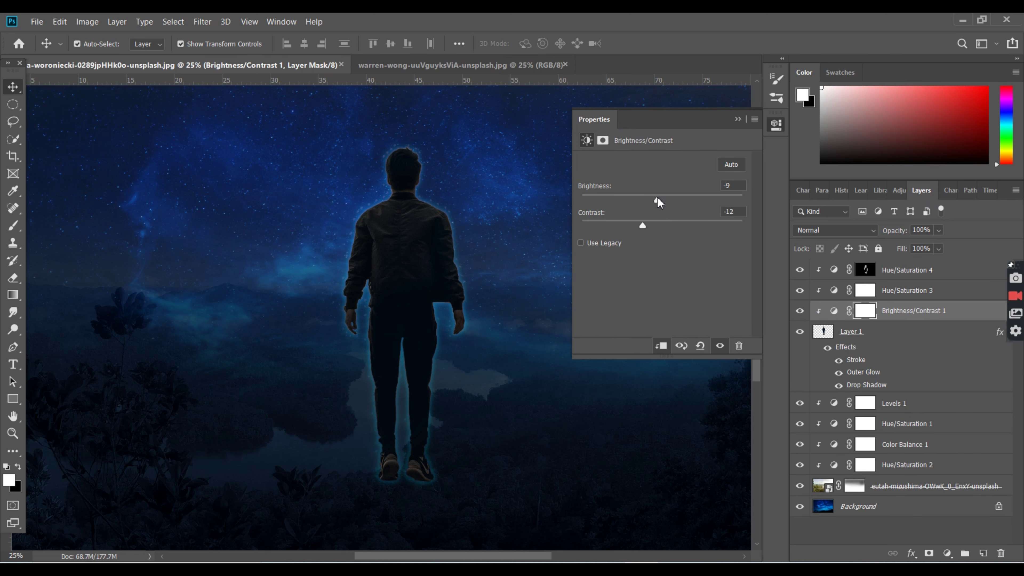
{"action": "left_click", "coordinate": [738, 119]}
- Add a clipped Exposure adjustment of +0.61 to the man
{"action": "left_click", "coordinate": [864, 335]}
{"action": "left_click", "coordinate": [947, 553]}
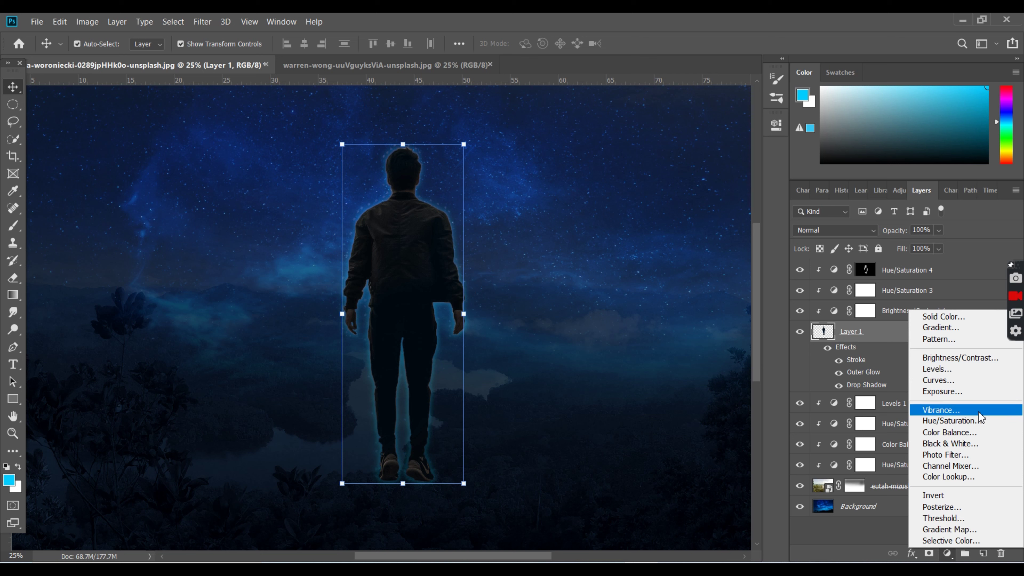
{"action": "left_click", "coordinate": [942, 392]}
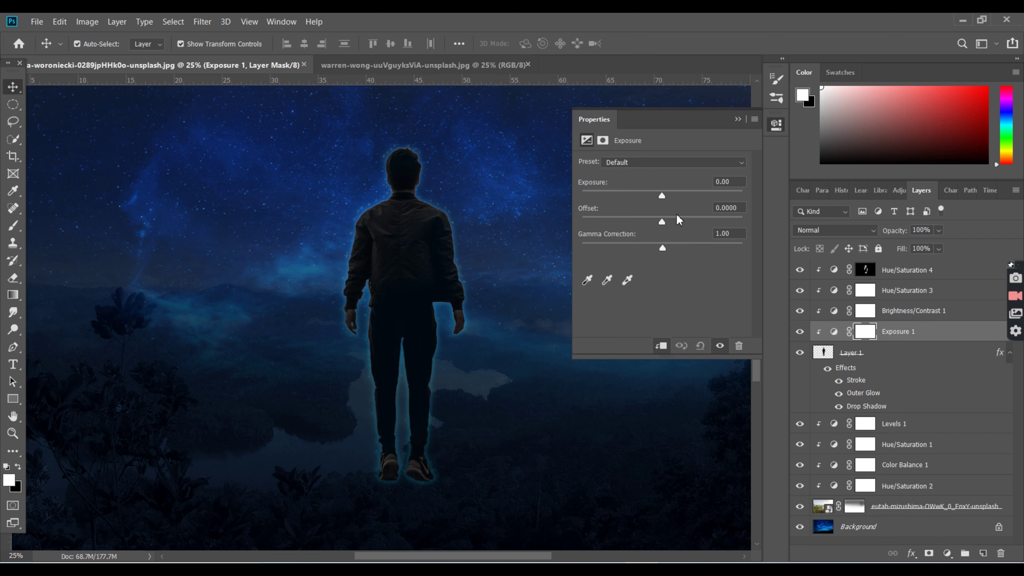
{"action": "mouse_move", "coordinate": [661, 196]}
{"action": "left_mouse_down"}
{"action": "mouse_move", "coordinate": [686, 195]}
{"action": "mouse_move", "coordinate": [654, 196]}
{"action": "mouse_move", "coordinate": [671, 195]}
{"action": "left_mouse_up"}
{"action": "left_click", "coordinate": [738, 119]}
- Select the top Hue/Saturation 4 layer and close the adjustment list without adding anything
{"action": "left_click", "coordinate": [955, 269]}
{"action": "left_click", "coordinate": [947, 553]}
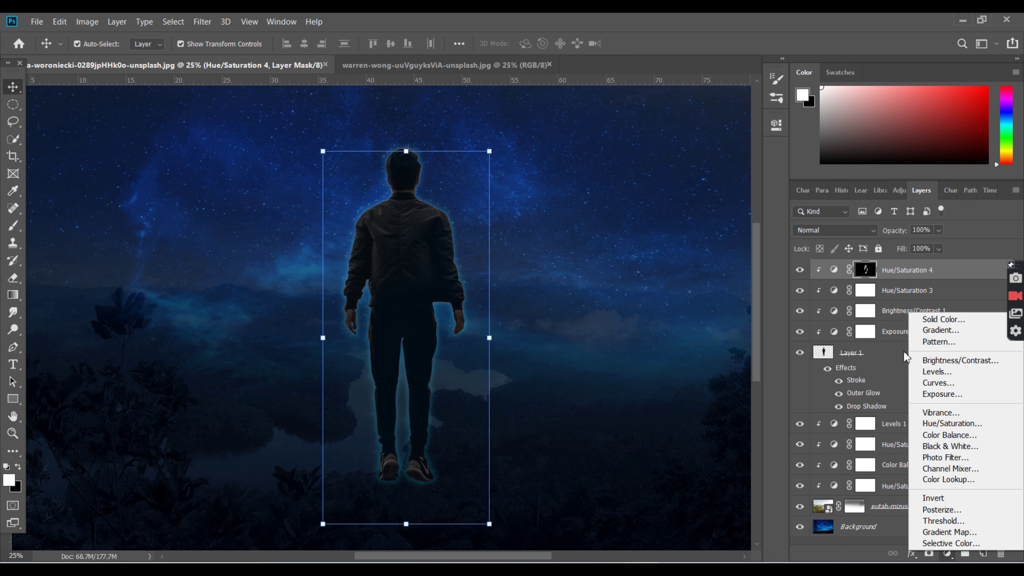
{"action": "left_click", "coordinate": [775, 402]}
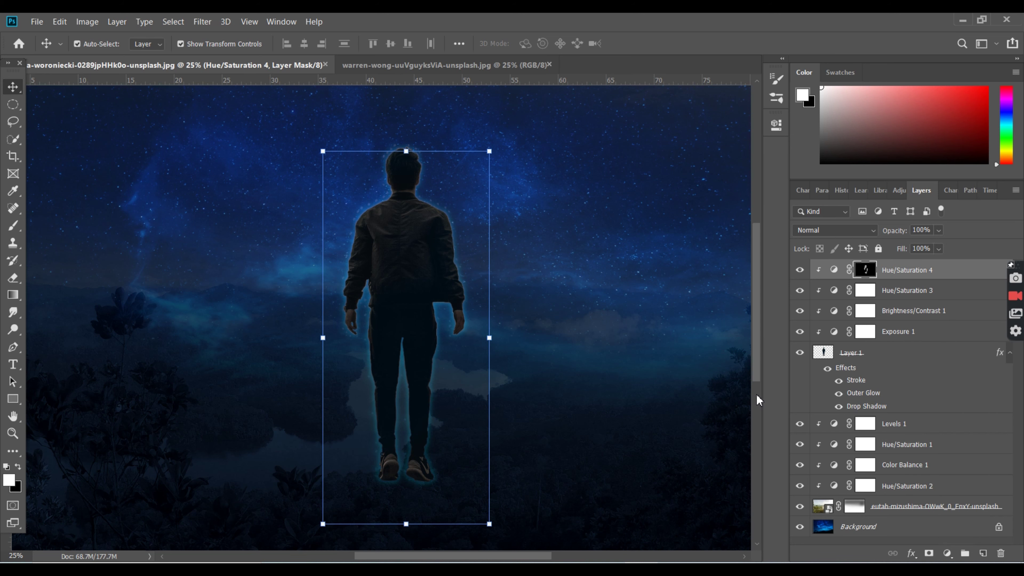
- Add a cyan Color Fill 1 layer blended out of dark areas, with its mask inverted to black
{"action": "left_click", "coordinate": [947, 553]}
{"action": "left_click", "coordinate": [924, 320]}
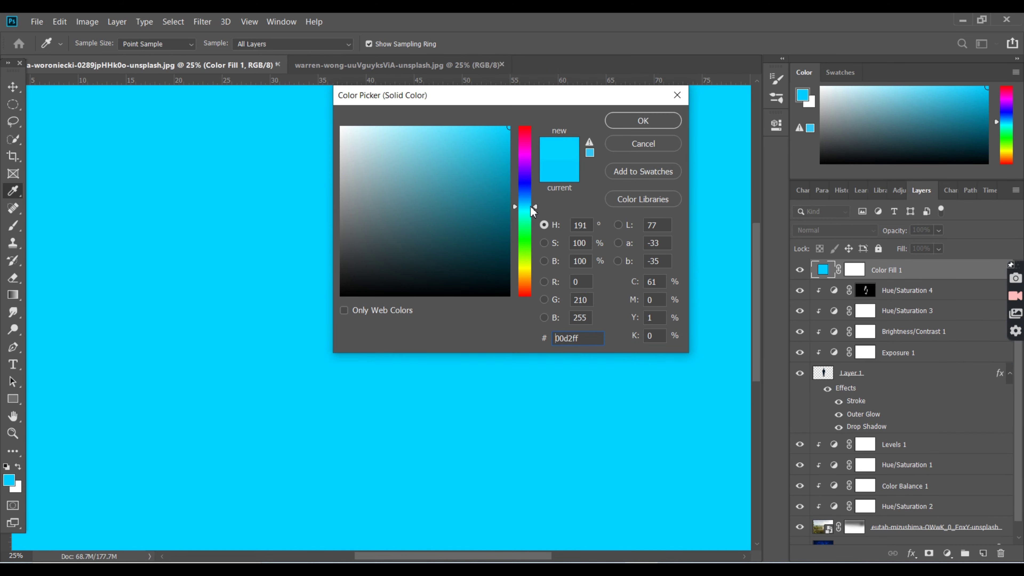
{"action": "key", "text": "Return"}
{"action": "double_click", "coordinate": [926, 270]}
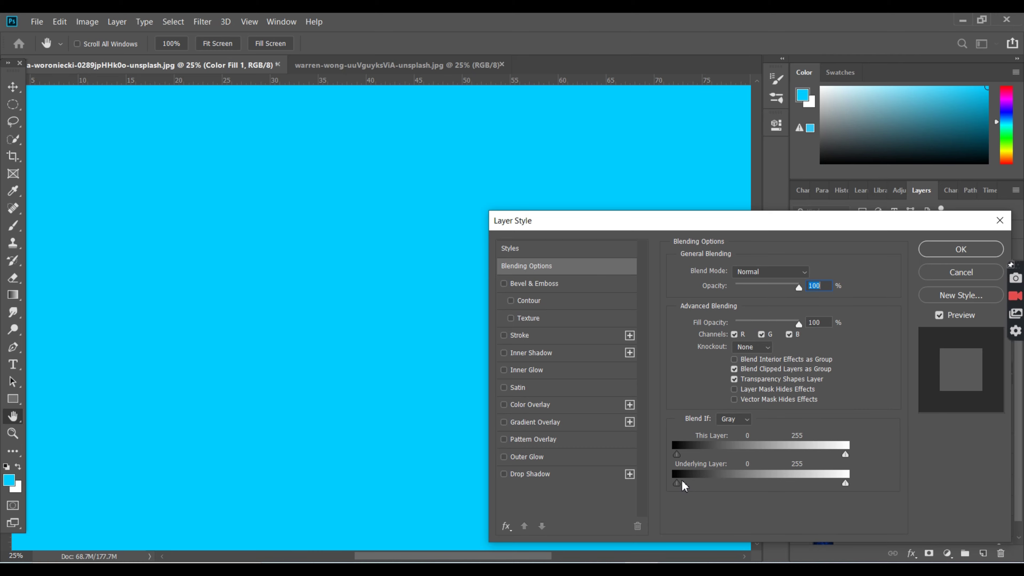
{"action": "left_click_drag", "start_coordinate": [685, 486], "coordinate": [758, 484]}
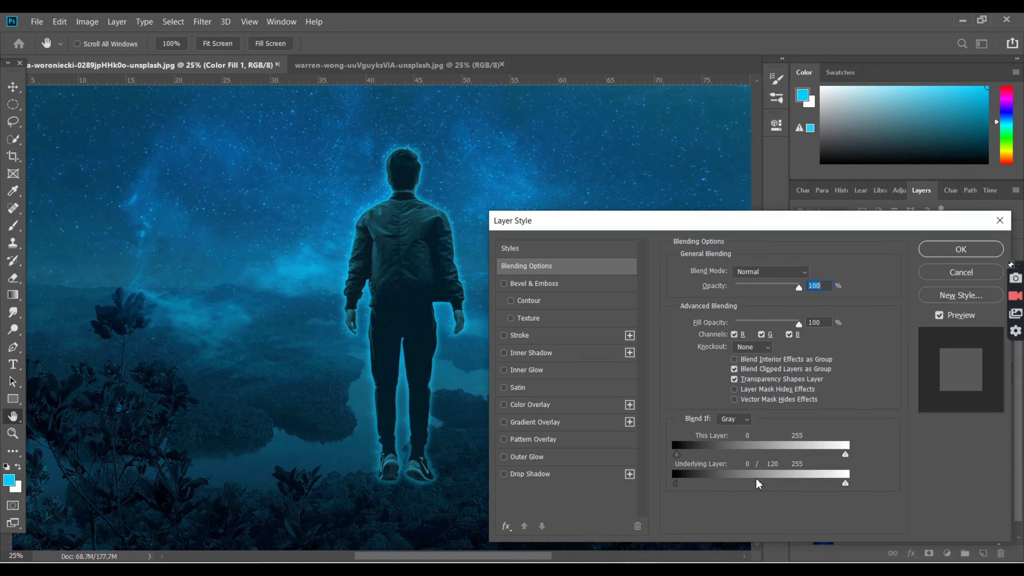
{"action": "left_click", "coordinate": [961, 249]}
{"action": "left_click", "coordinate": [854, 270]}
{"action": "key", "text": "ctrl+i"}
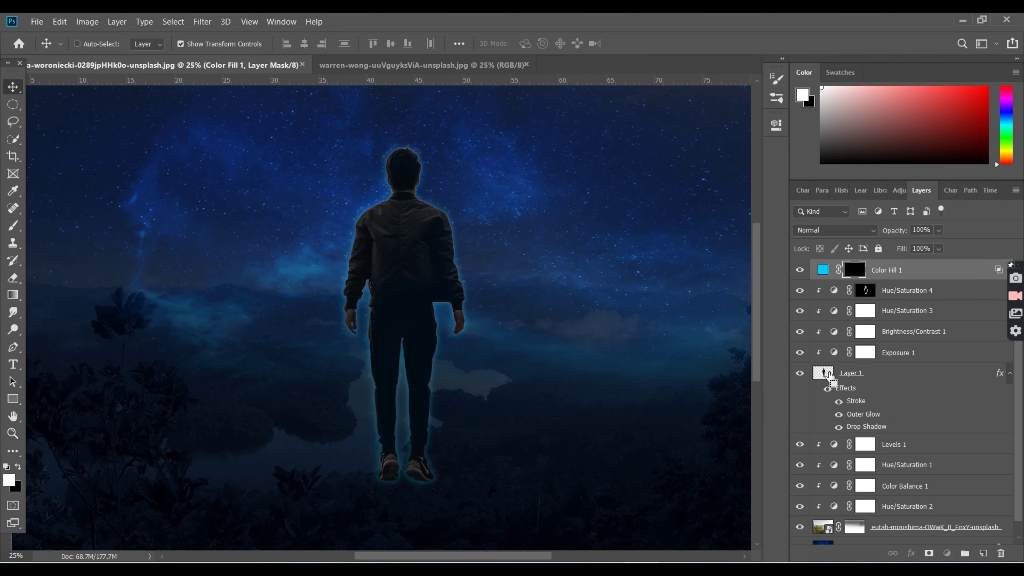
- Within the man's selection, paint the mask white at 100% along his left shoulder and arm
{"action": "left_click", "coordinate": [824, 374], "text": "ctrl"}
{"action": "key", "text": "b"}
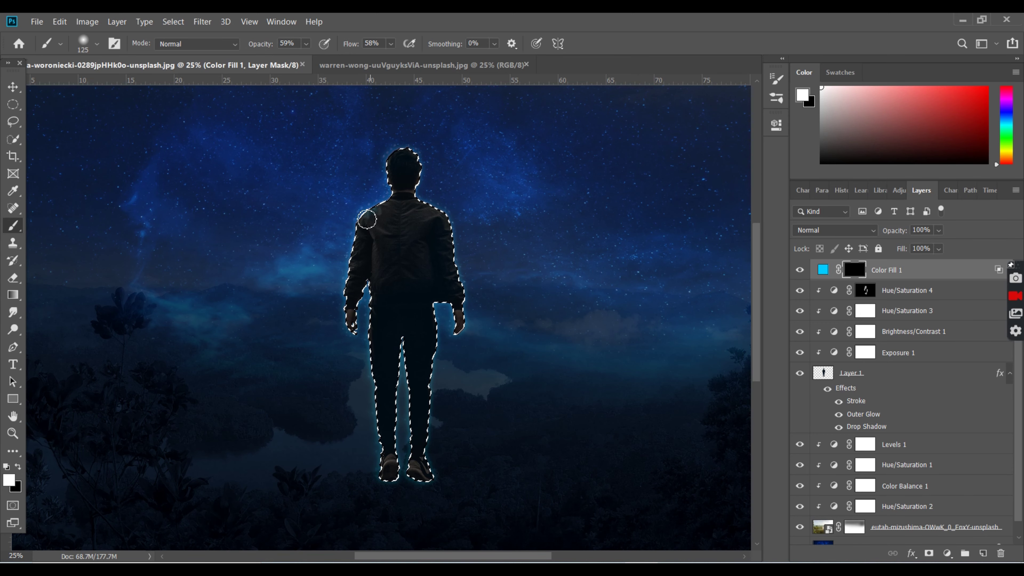
{"action": "key", "text": "ctrl+plus"}
{"action": "key", "text": "ctrl+plus"}
{"action": "key", "text": "ctrl+plus"}
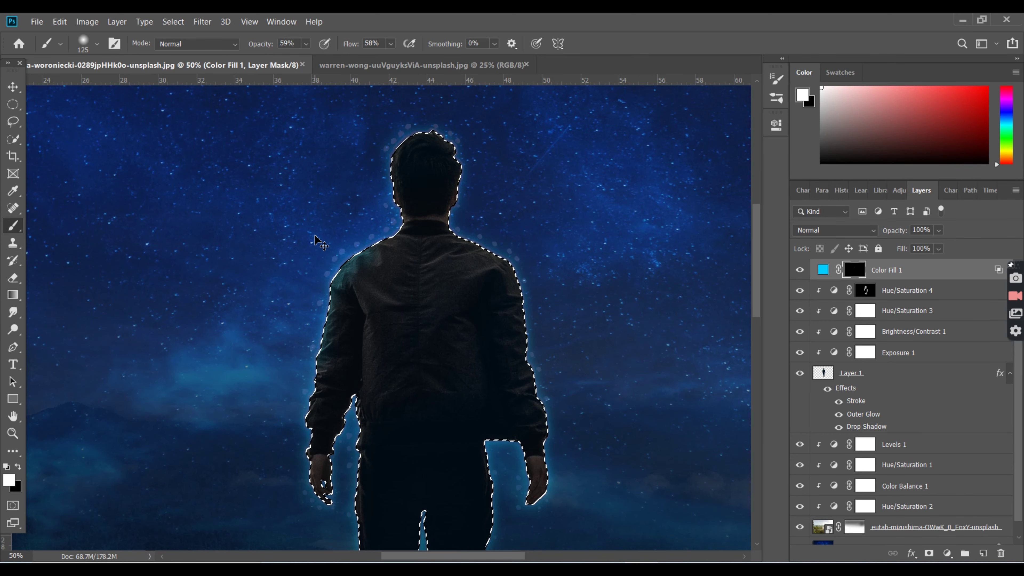
{"action": "key", "text": "ctrl+plus"}
{"action": "key", "text": "bracketleft"}
{"action": "key", "text": "bracketleft"}
{"action": "key", "text": "bracketleft"}
{"action": "key", "text": "0"}
{"action": "left_click_drag", "start_coordinate": [375, 167], "coordinate": [341, 197]}
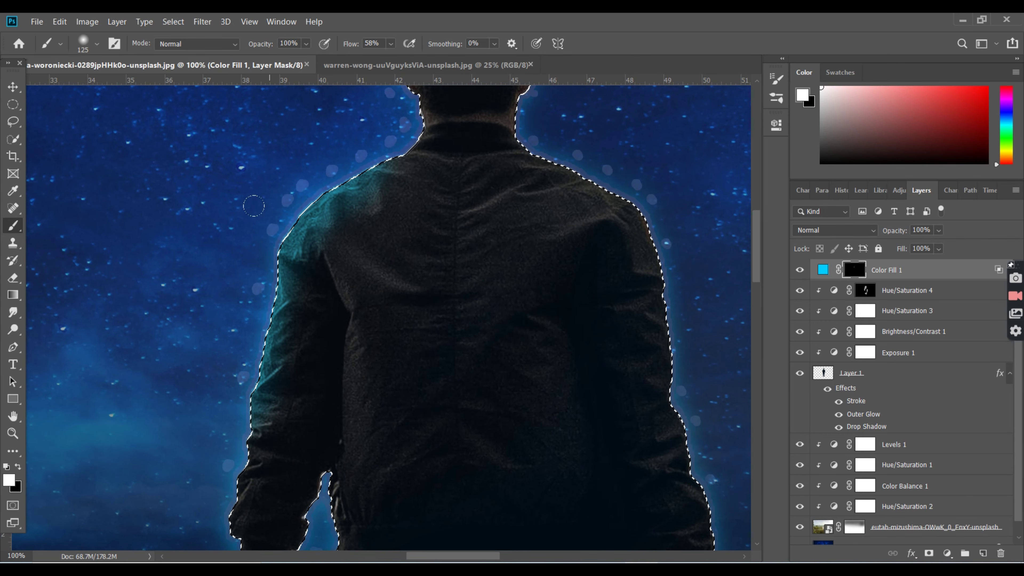
{"action": "key", "text": "bracketright"}
{"action": "key", "text": "bracketright"}
{"action": "key", "text": "bracketright"}
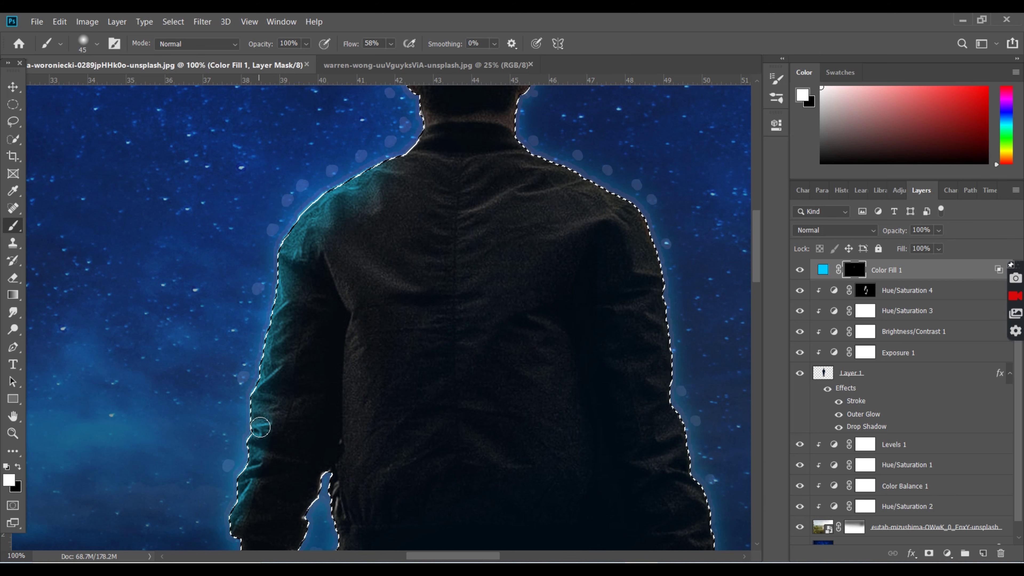
{"action": "left_click_drag", "start_coordinate": [257, 443], "coordinate": [203, 516]}
{"action": "left_click_drag", "start_coordinate": [757, 272], "coordinate": [756, 236]}
{"action": "mouse_move", "coordinate": [419, 355]}
{"action": "left_mouse_down"}
{"action": "mouse_move", "coordinate": [401, 250]}
{"action": "mouse_move", "coordinate": [484, 166]}
{"action": "mouse_move", "coordinate": [531, 201]}
{"action": "mouse_move", "coordinate": [646, 452]}
{"action": "left_mouse_up"}
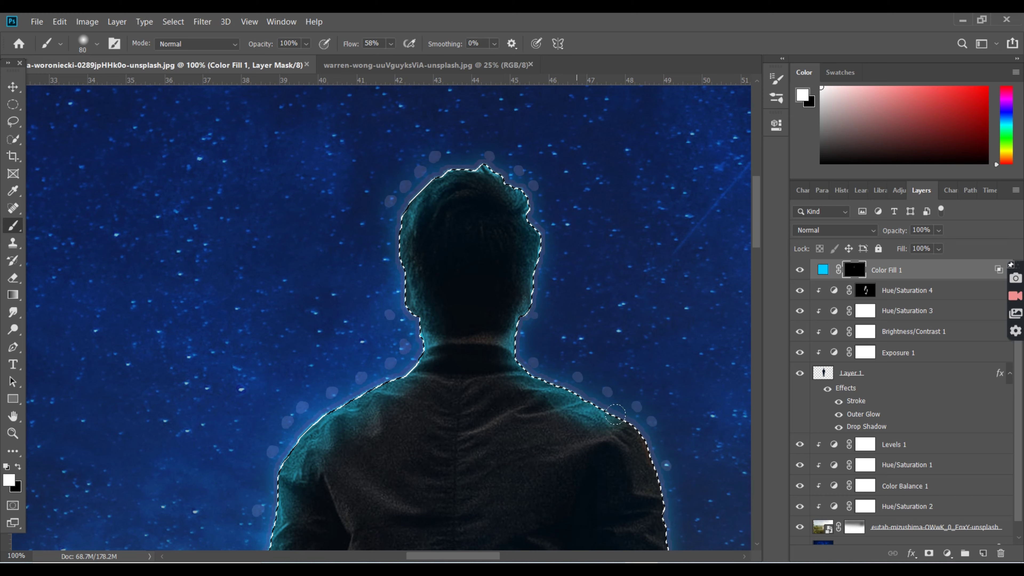
{"action": "left_click_drag", "start_coordinate": [757, 274], "coordinate": [757, 323]}
- Paint cyan glow down the right shoulder, right arm and along the left hand
{"action": "left_click_drag", "start_coordinate": [469, 556], "coordinate": [496, 556]}
{"action": "left_click_drag", "start_coordinate": [432, 141], "coordinate": [498, 541]}
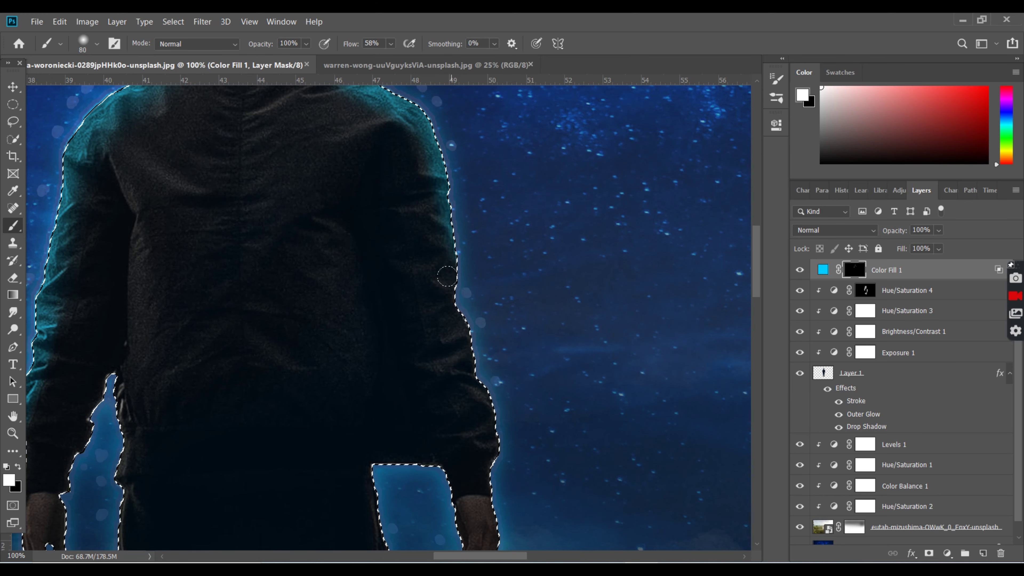
{"action": "left_click_drag", "start_coordinate": [757, 263], "coordinate": [756, 309]}
{"action": "left_click_drag", "start_coordinate": [373, 181], "coordinate": [383, 296]}
{"action": "scroll", "coordinate": [341, 434], "scroll_direction": "left", "scroll_amount": 8}
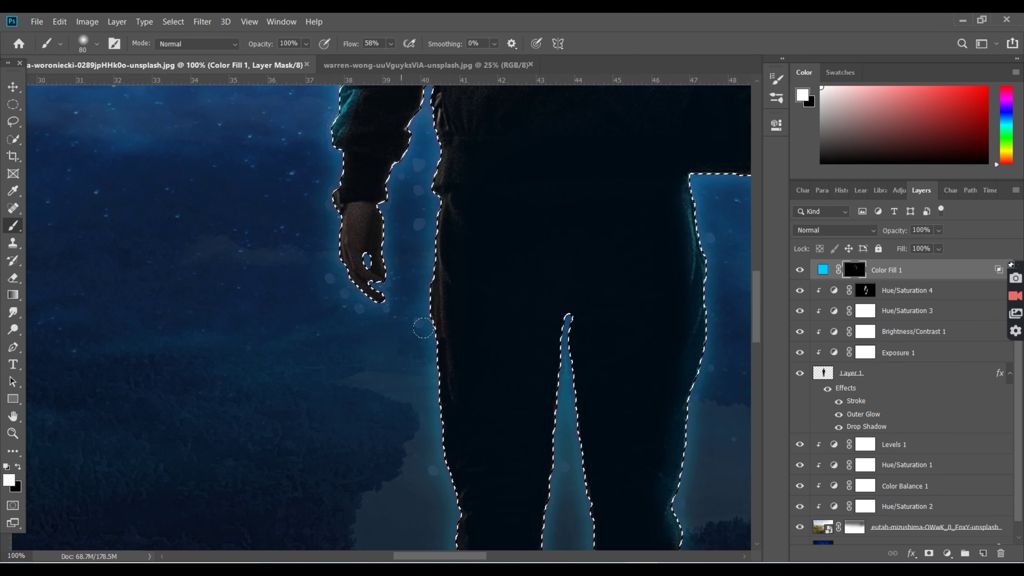
{"action": "left_click_drag", "start_coordinate": [335, 162], "coordinate": [379, 302]}
- Paint glow along the leg's left edge at full flow, then deselect the figure
{"action": "left_click_drag", "start_coordinate": [436, 97], "coordinate": [428, 430]}
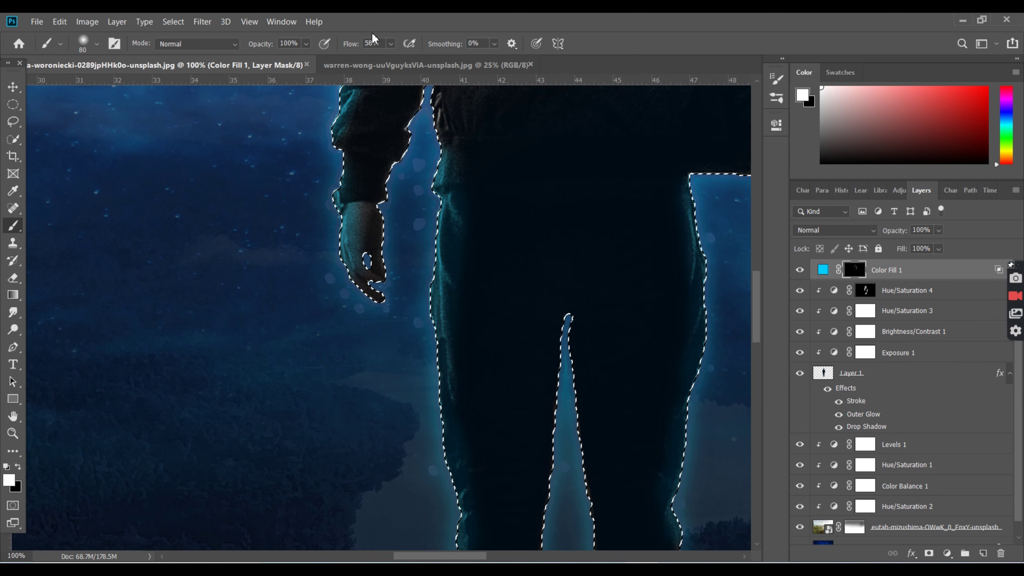
{"action": "key", "text": "shift+0"}
{"action": "scroll", "coordinate": [557, 342], "scroll_direction": "right", "scroll_amount": 15}
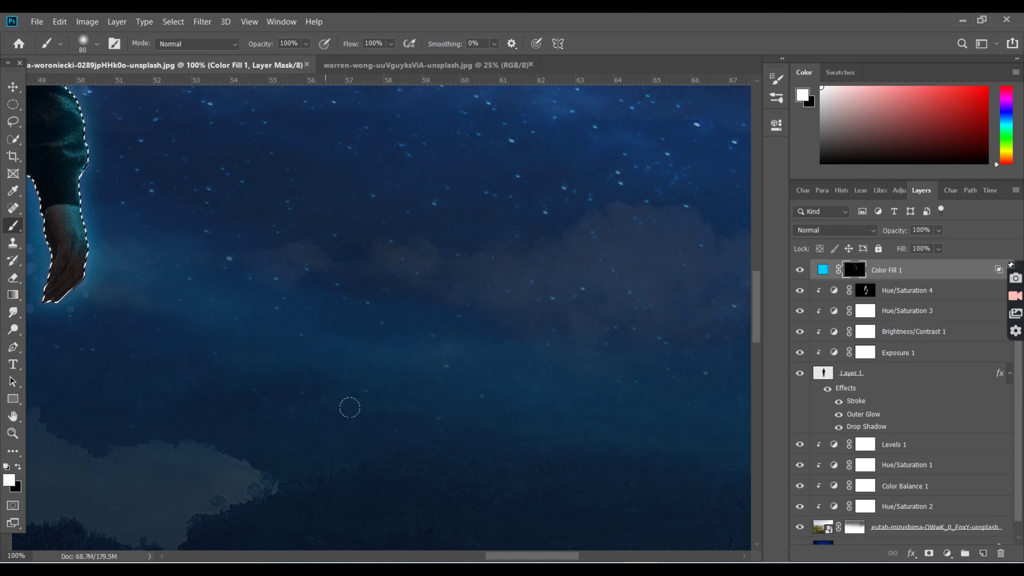
{"action": "scroll", "coordinate": [348, 407], "scroll_direction": "left", "scroll_amount": 7}
{"action": "scroll", "coordinate": [320, 213], "scroll_direction": "up", "scroll_amount": 5}
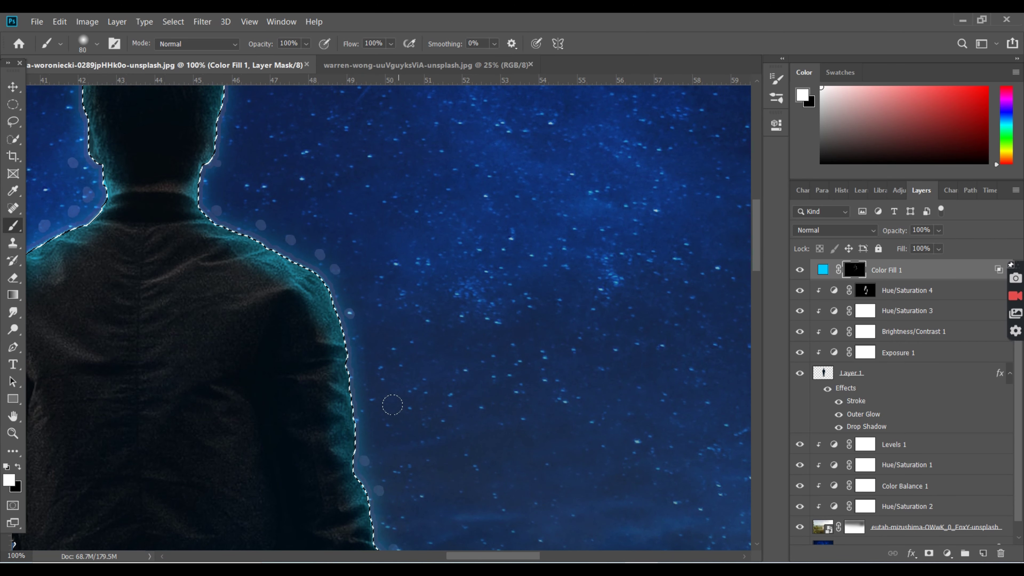
{"action": "scroll", "coordinate": [393, 405], "scroll_direction": "down", "scroll_amount": 2}
{"action": "scroll", "coordinate": [403, 418], "scroll_direction": "down", "scroll_amount": 3}
{"action": "key", "text": "ctrl+d"}
- Move Brightness/Contrast 1 to the top, raise its brightness to 49 and adjust contrast
{"action": "key", "text": "v"}
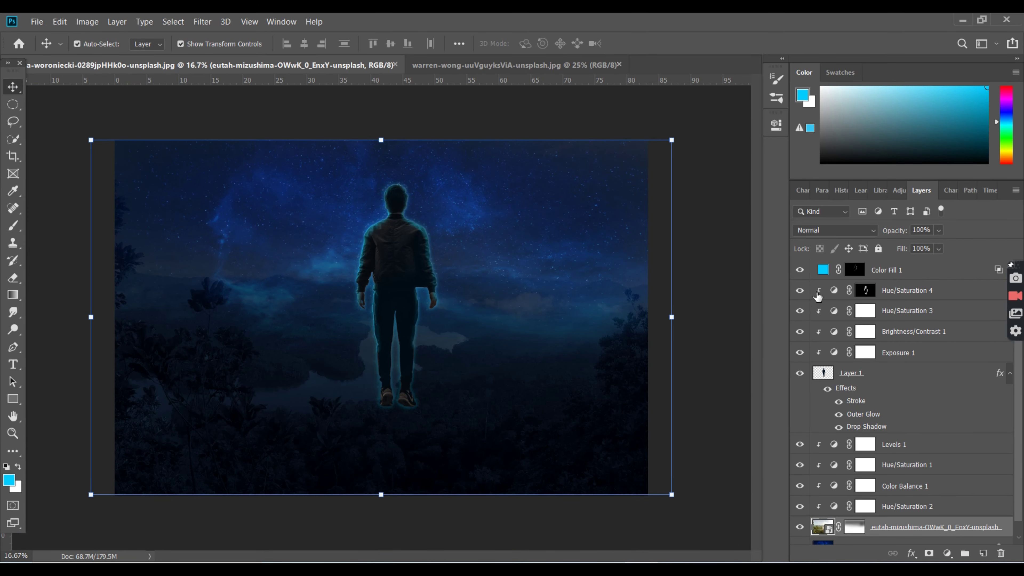
{"action": "left_click", "coordinate": [37, 21]}
{"action": "key", "text": "Escape"}
{"action": "left_click_drag", "start_coordinate": [914, 331], "coordinate": [907, 266]}
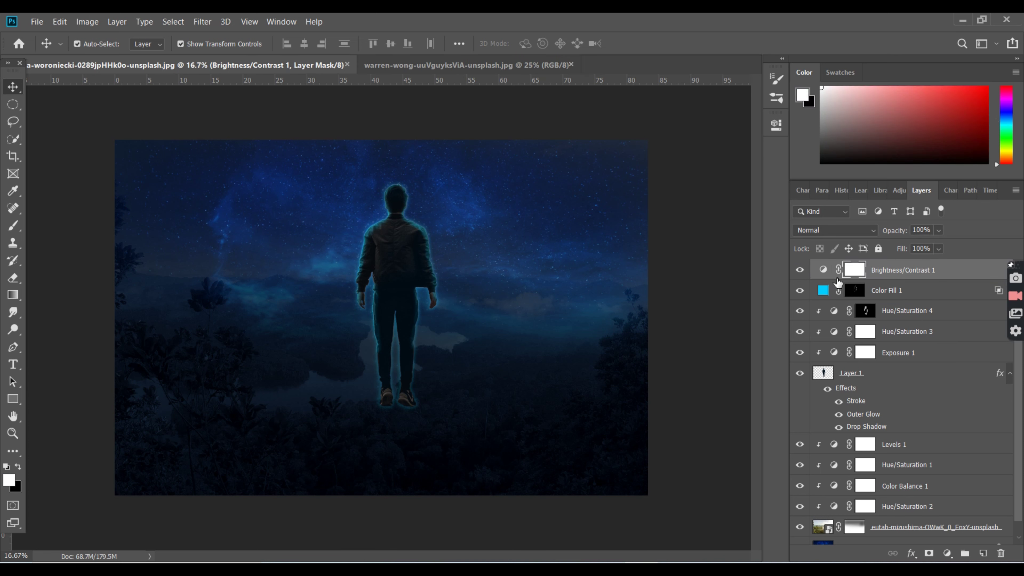
{"action": "double_click", "coordinate": [823, 270]}
{"action": "left_click_drag", "start_coordinate": [658, 201], "coordinate": [688, 200]}
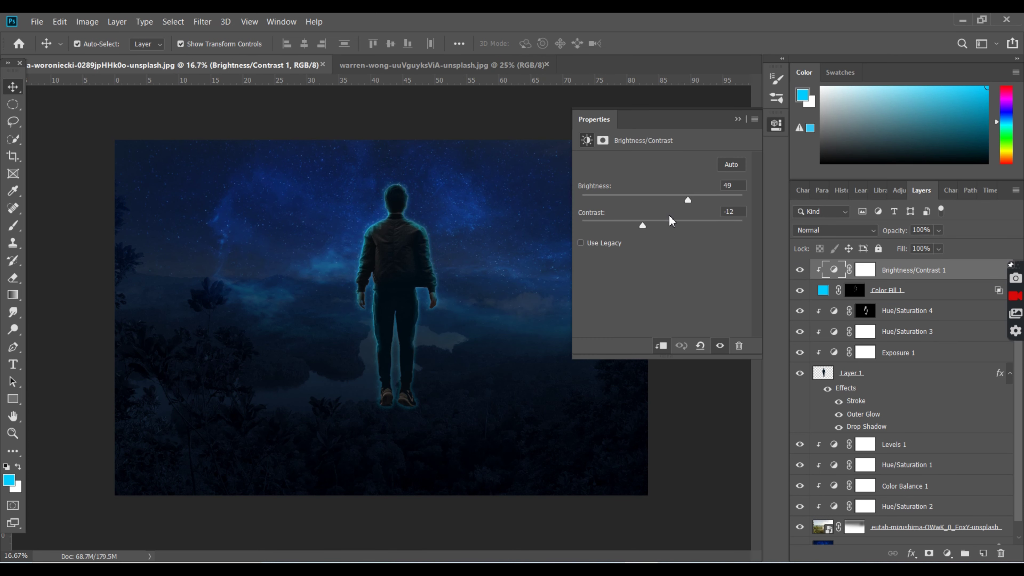
{"action": "left_click_drag", "start_coordinate": [643, 225], "coordinate": [629, 226]}
{"action": "left_click", "coordinate": [738, 119]}
- Set Exposure 1 to +0.83, move Brightness/Contrast 1 below Hue/Saturation 3, ending at 11/-15
{"action": "double_click", "coordinate": [834, 353]}
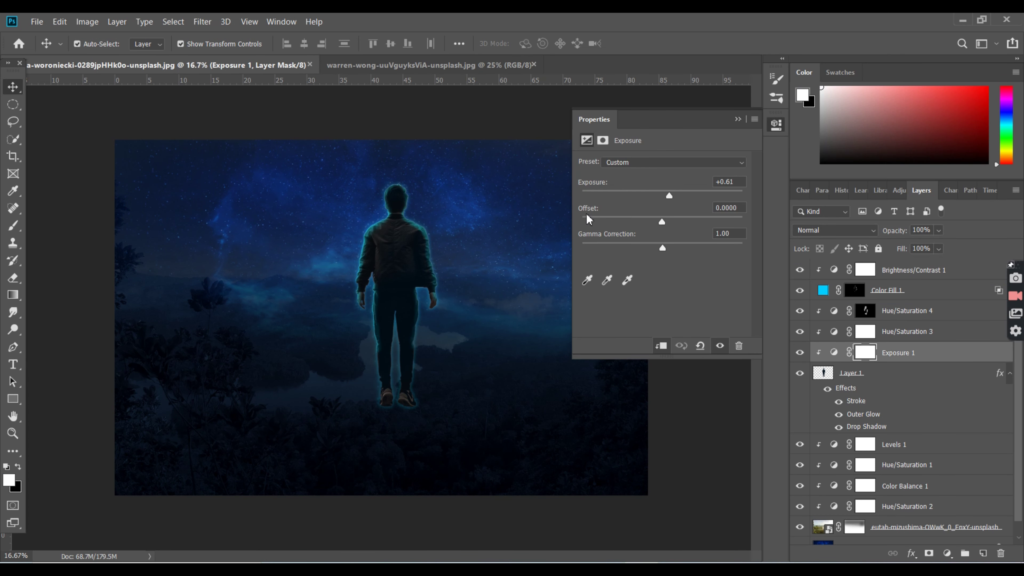
{"action": "mouse_move", "coordinate": [662, 196]}
{"action": "left_mouse_down"}
{"action": "mouse_move", "coordinate": [700, 191]}
{"action": "mouse_move", "coordinate": [673, 195]}
{"action": "left_mouse_up"}
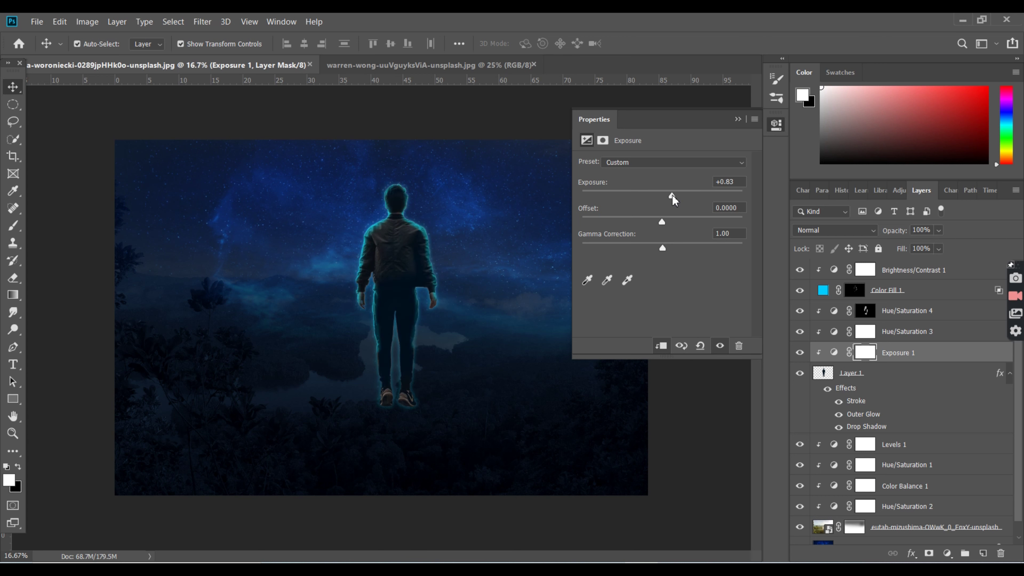
{"action": "left_click", "coordinate": [738, 118]}
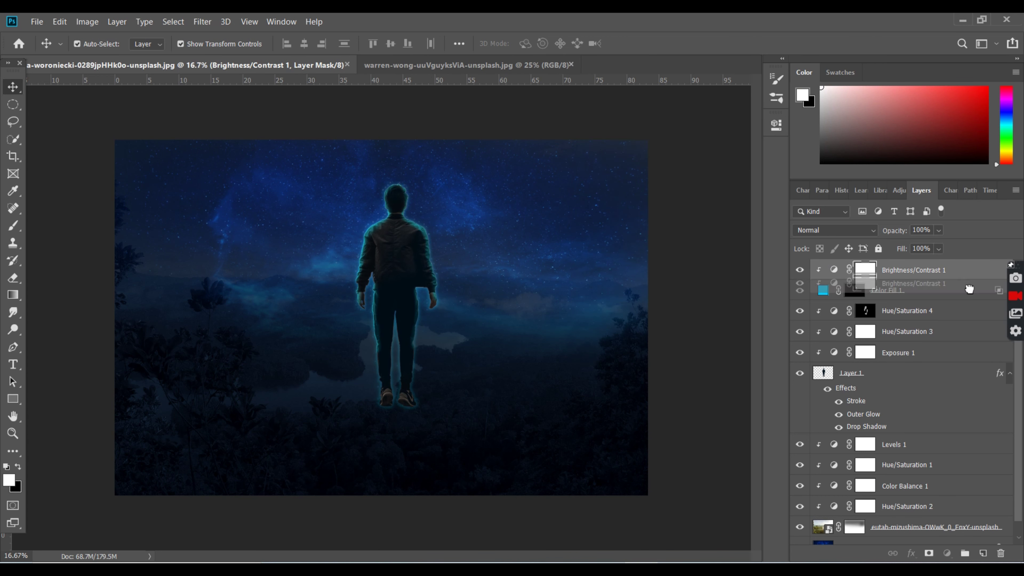
{"action": "left_click_drag", "start_coordinate": [823, 276], "coordinate": [956, 336]}
{"action": "double_click", "coordinate": [834, 331]}
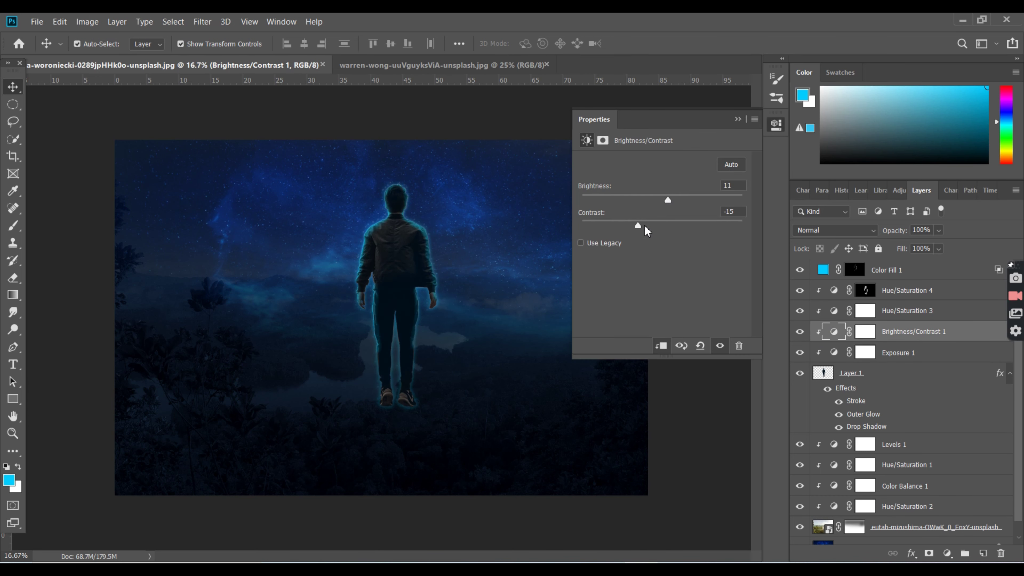
{"action": "left_click_drag", "start_coordinate": [645, 227], "coordinate": [717, 229]}
{"action": "left_click", "coordinate": [738, 119]}
- Repaint the Color Fill 1 mask at 48% brush opacity inside the figure selection
{"action": "left_click", "coordinate": [853, 270]}
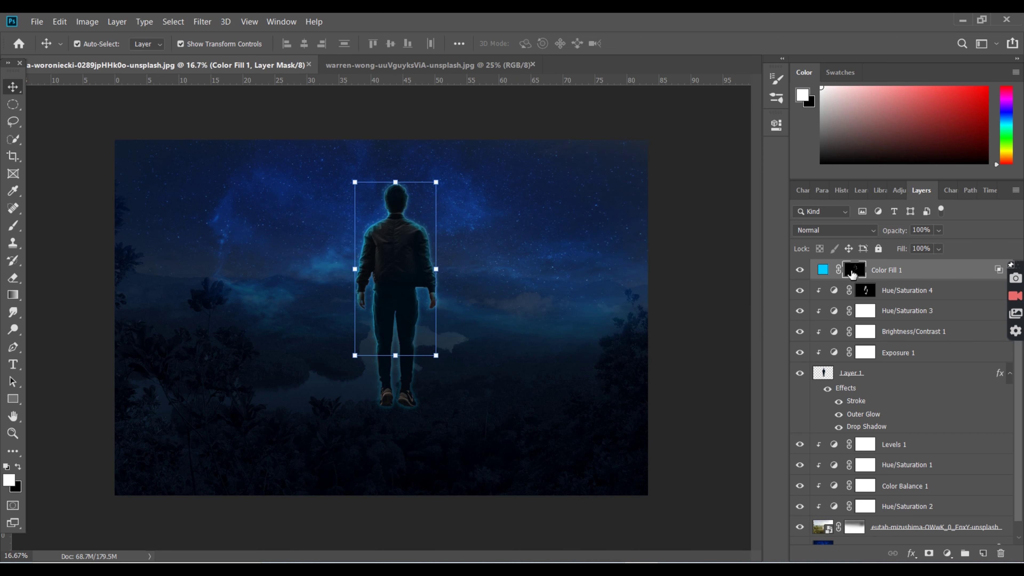
{"action": "left_click", "coordinate": [822, 373], "text": "ctrl"}
{"action": "key", "text": "b"}
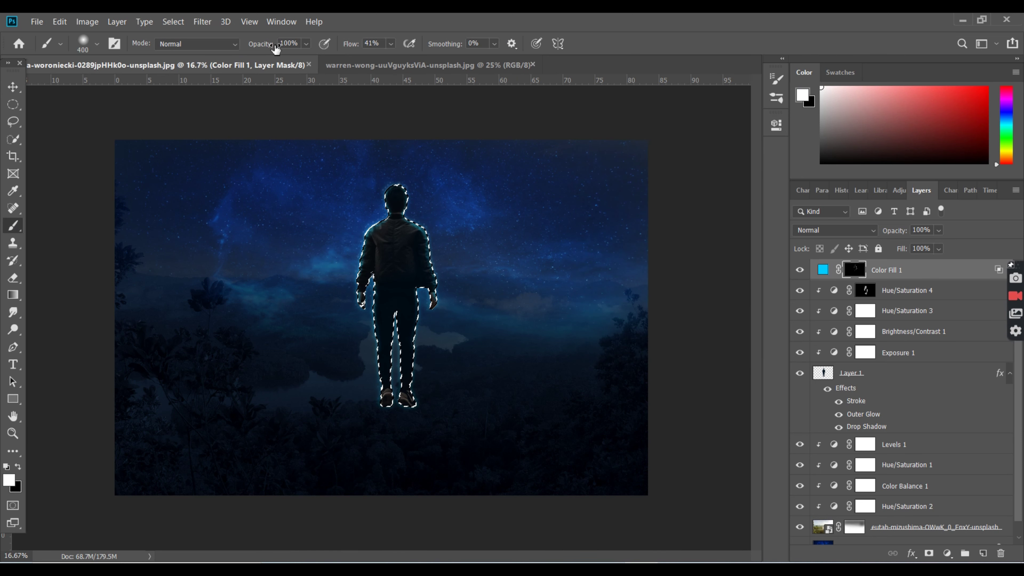
{"action": "left_click_drag", "start_coordinate": [276, 49], "coordinate": [255, 49]}
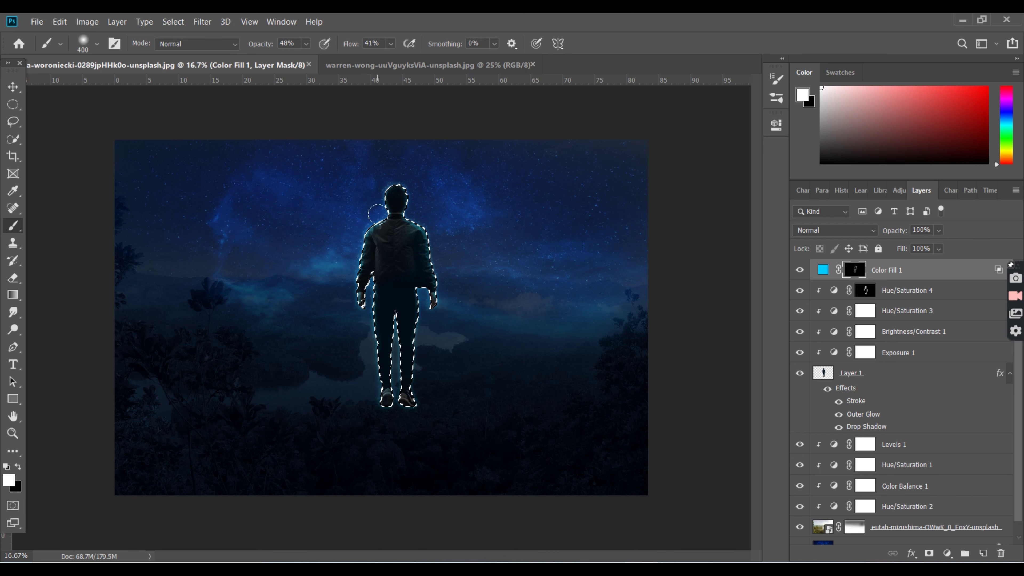
{"action": "key", "text": "ctrl+d"}
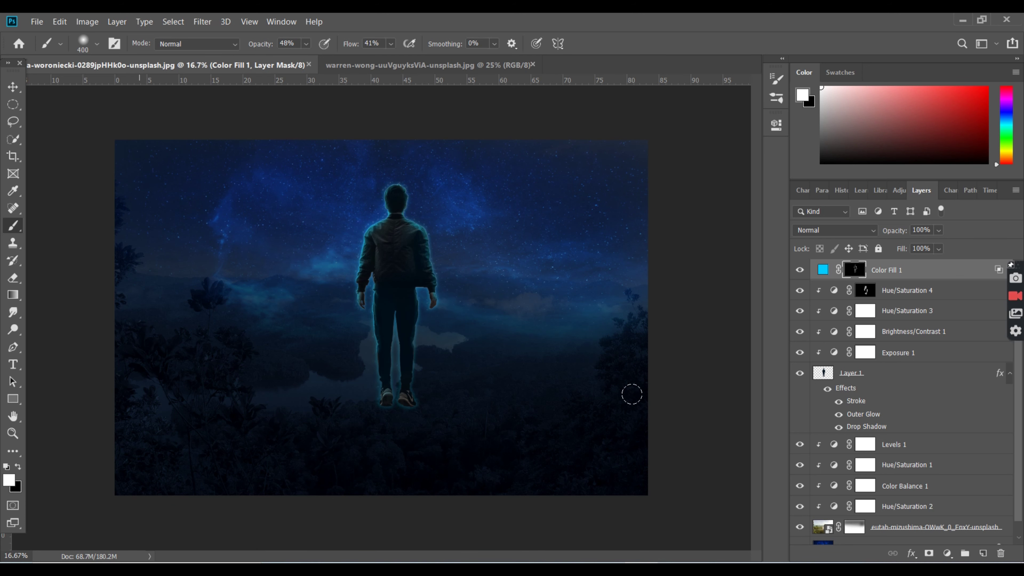
{"action": "double_click", "coordinate": [889, 379]}
- Raise Layer 1's Stroke opacity to 24%, keeping the Linear Dodge (Add) blend mode
{"action": "left_click", "coordinate": [520, 335]}
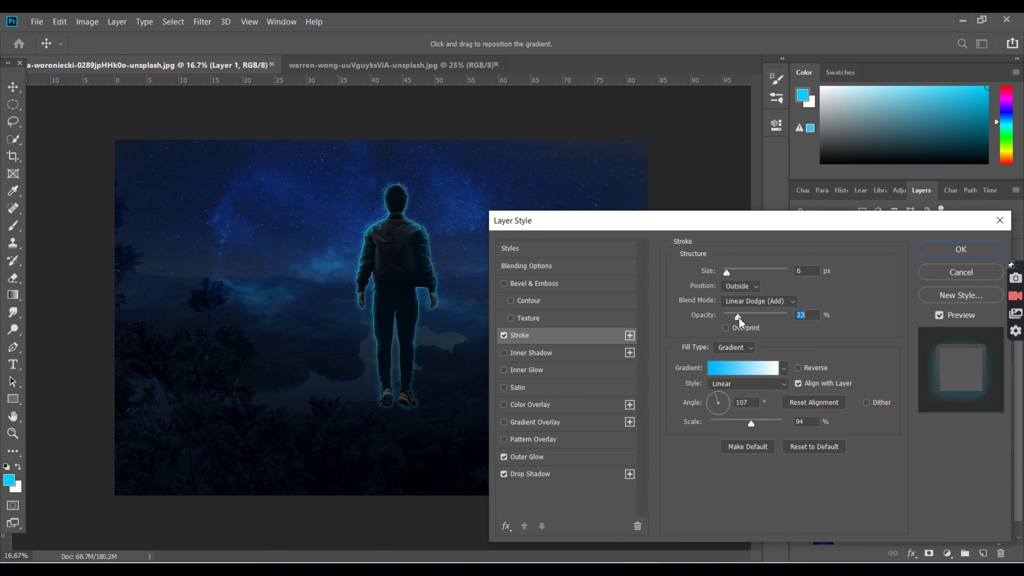
{"action": "left_click_drag", "start_coordinate": [740, 318], "coordinate": [740, 318]}
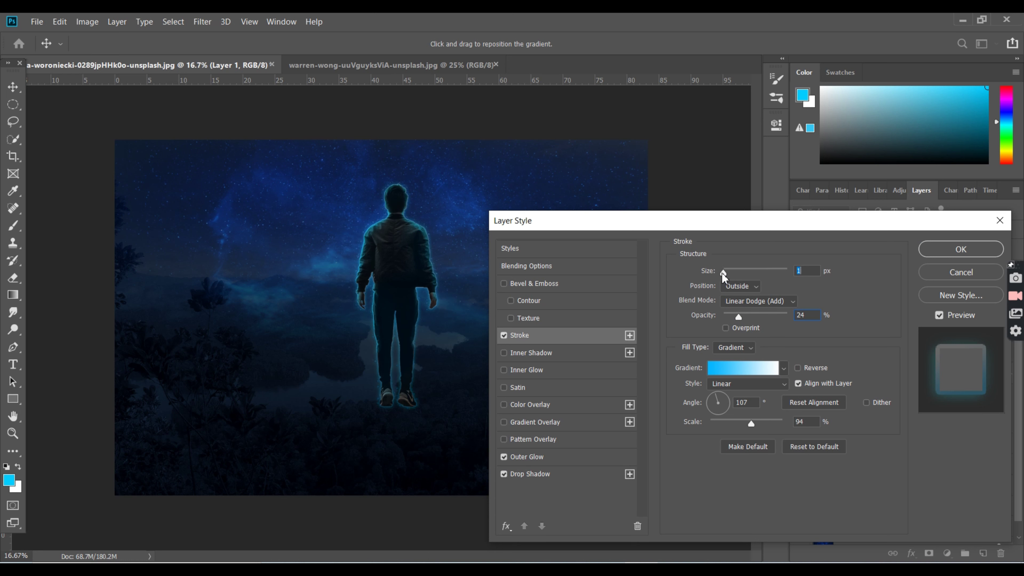
{"action": "left_click", "coordinate": [746, 303]}
{"action": "left_click", "coordinate": [762, 242]}
{"action": "left_click", "coordinate": [762, 305]}
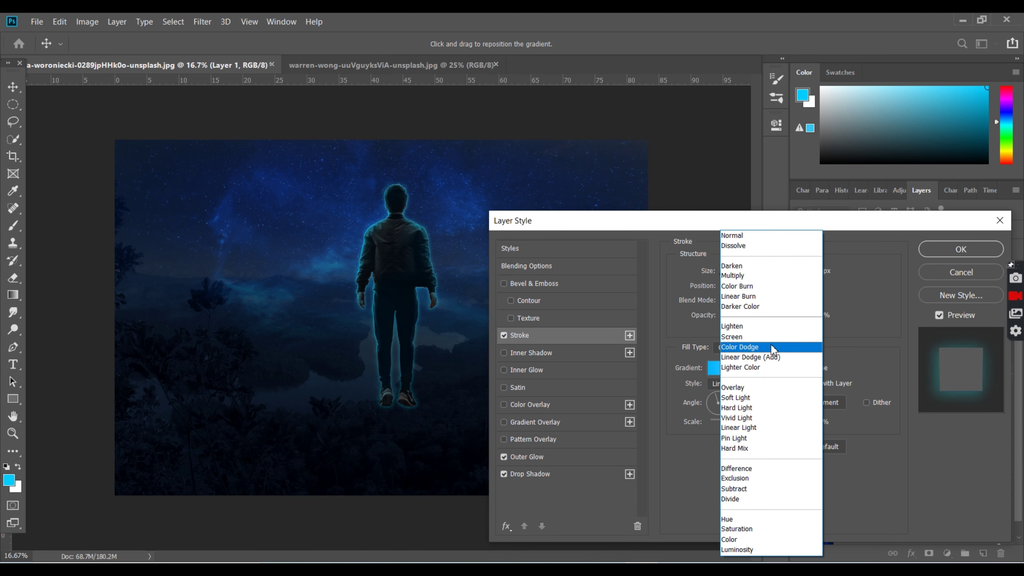
{"action": "left_click", "coordinate": [774, 354]}
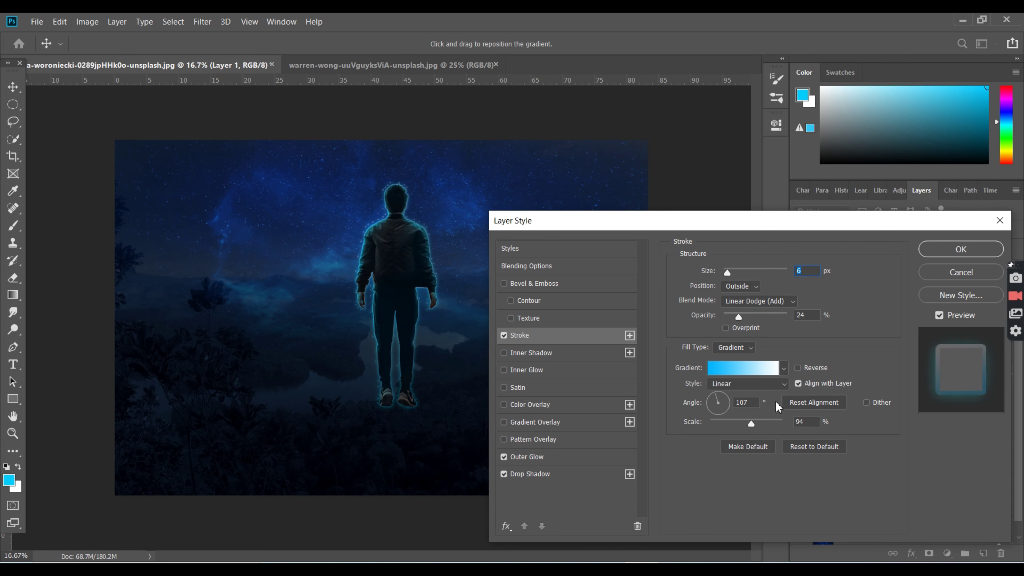
- Change the stroke gradient's right stop to #5ce1f0 and apply the layer style
{"action": "left_click", "coordinate": [738, 368]}
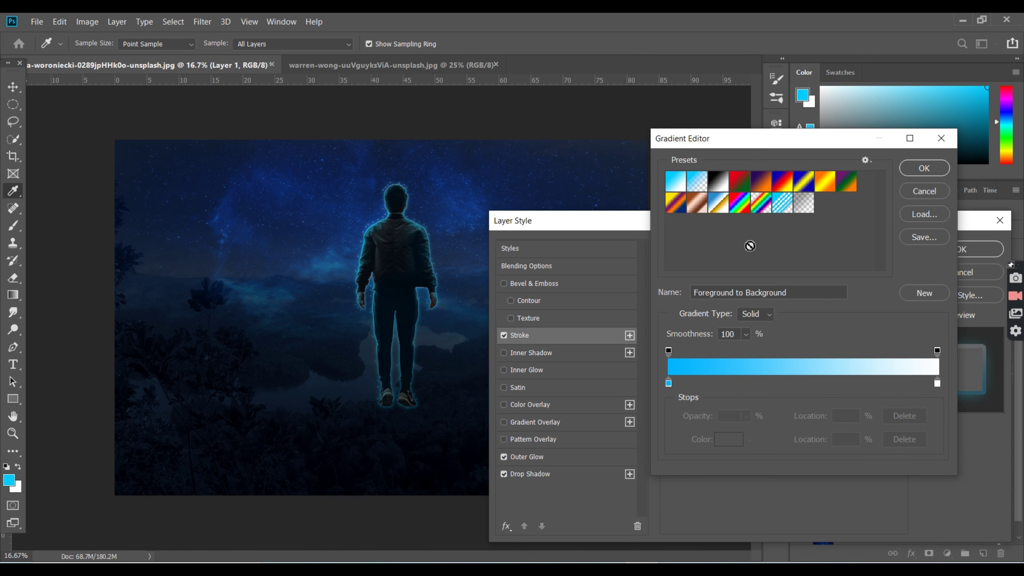
{"action": "double_click", "coordinate": [937, 383]}
{"action": "type", "text": "5ce1f0"}
{"action": "left_click", "coordinate": [645, 119]}
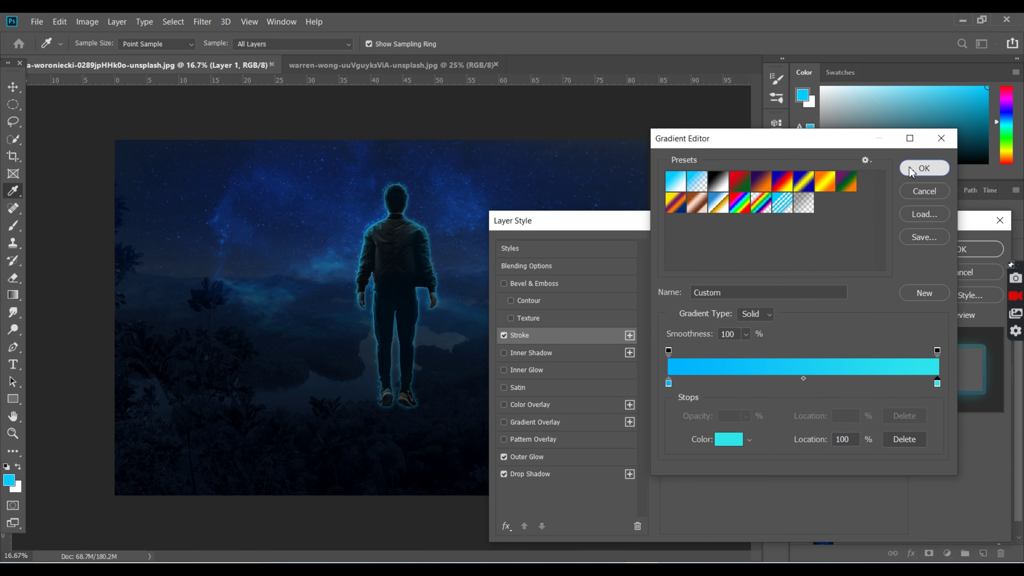
{"action": "left_click", "coordinate": [925, 167]}
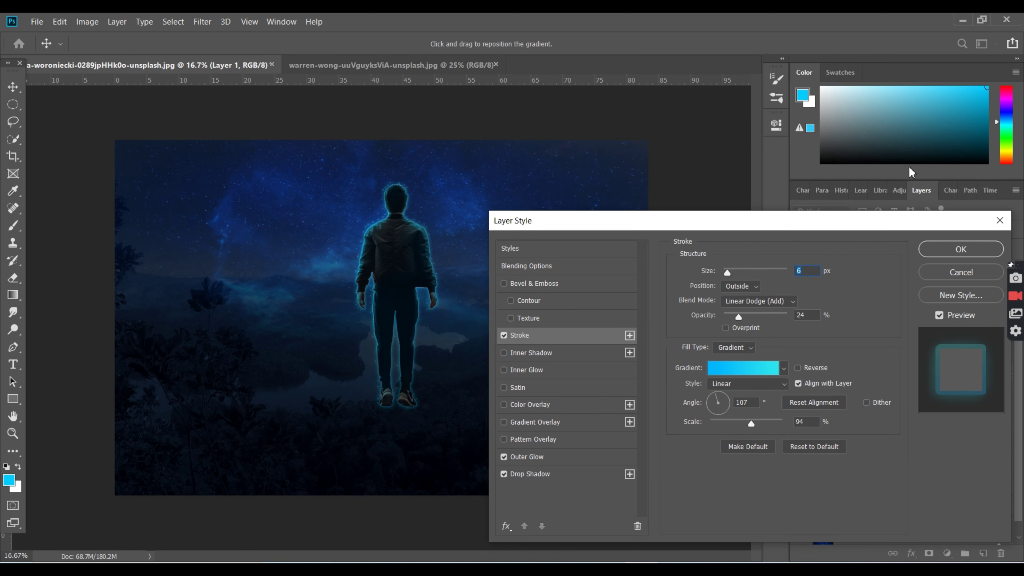
{"action": "left_click", "coordinate": [984, 249]}
{"action": "key", "text": "d"}
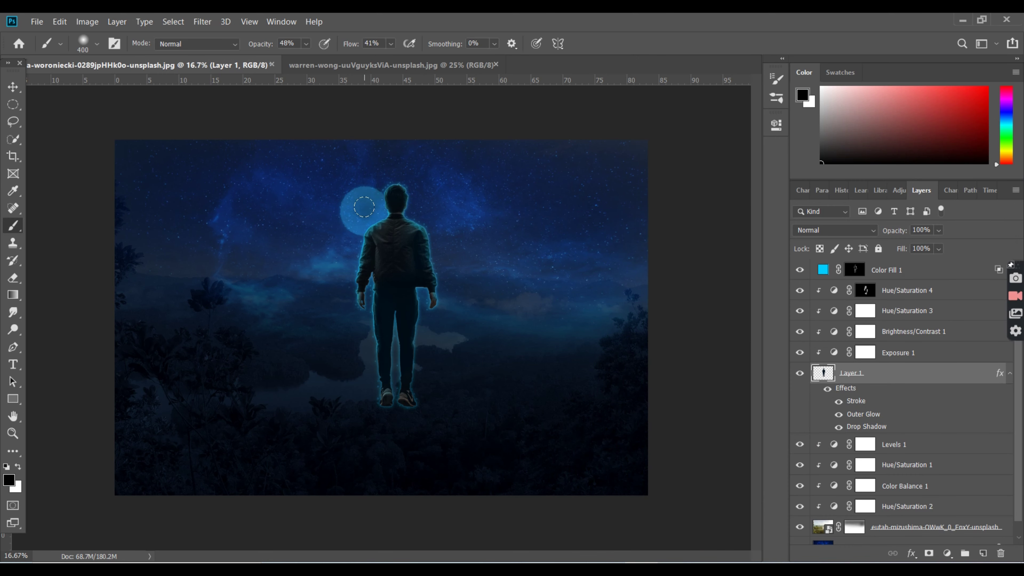
{"action": "left_click", "coordinate": [855, 270]}
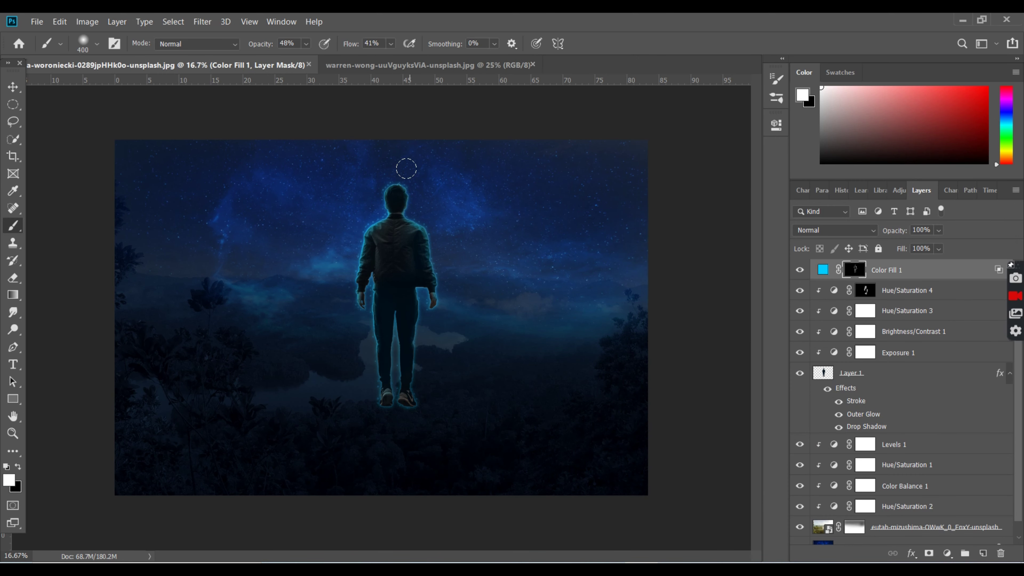
- Select the Color Fill 1 layer, then open ethan-dow-_kBUKH91vGE-unsplash.jpg via File > Open
{"action": "key", "text": "x"}
{"action": "key", "text": "v"}
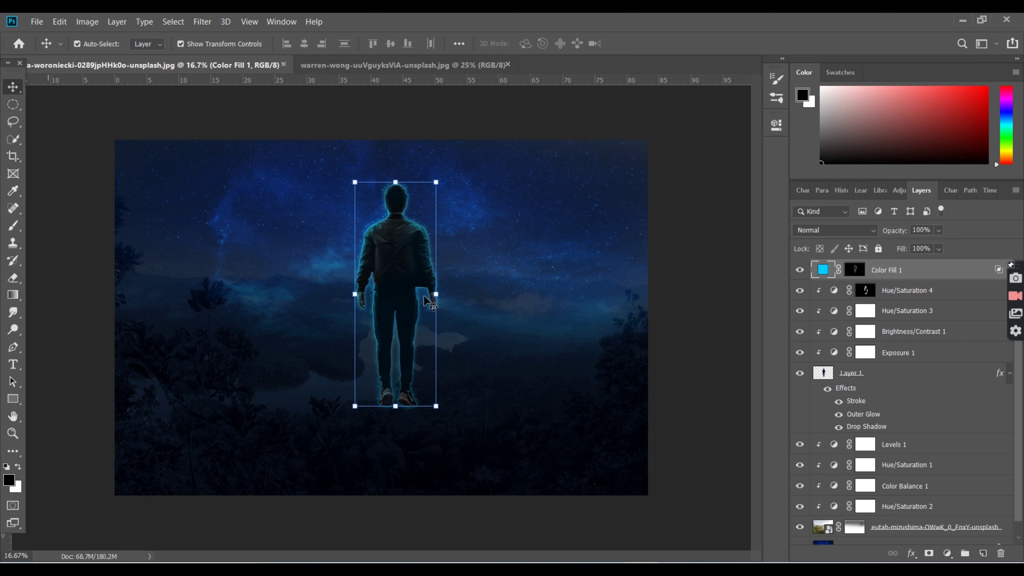
{"action": "left_click", "coordinate": [927, 527]}
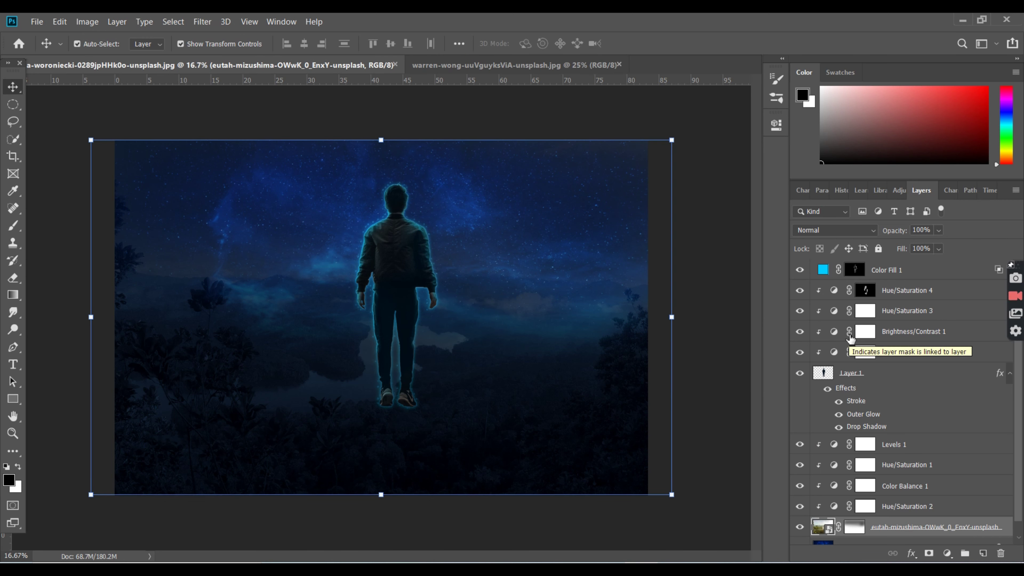
{"action": "left_click", "coordinate": [396, 258]}
{"action": "left_click", "coordinate": [37, 22]}
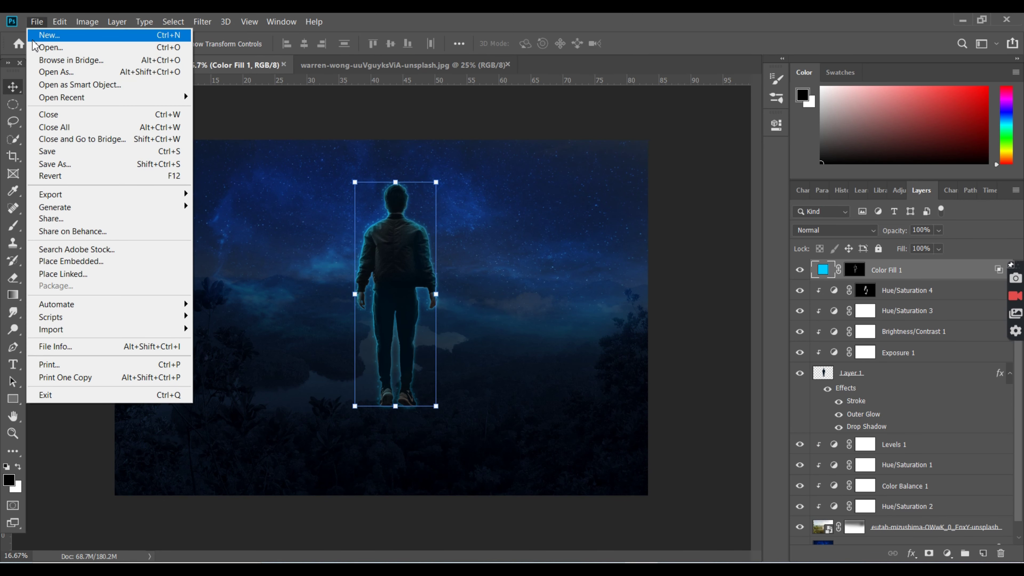
{"action": "left_click", "coordinate": [36, 38]}
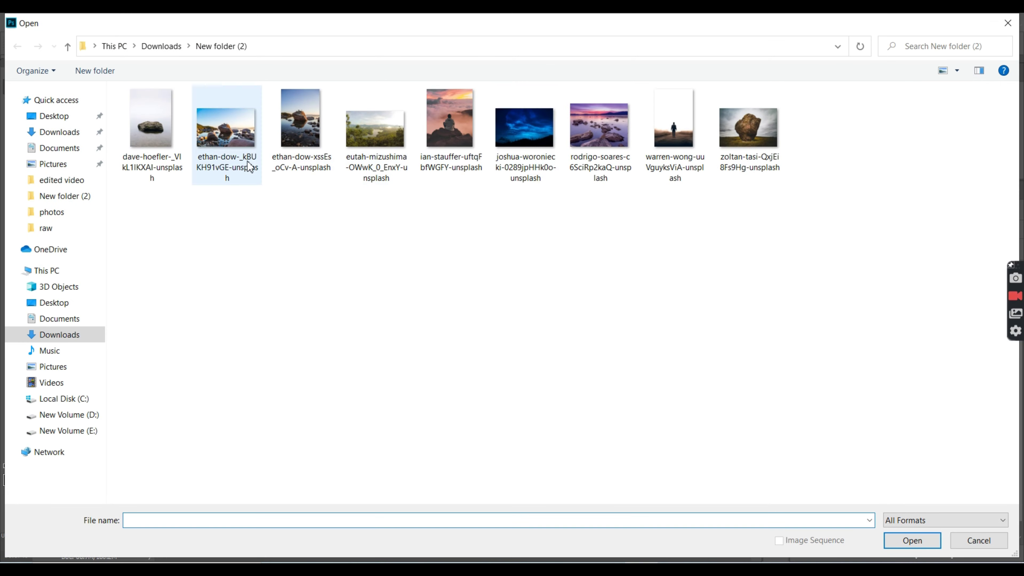
{"action": "left_click", "coordinate": [300, 122]}
{"action": "left_click", "coordinate": [226, 129]}
{"action": "left_click", "coordinate": [928, 538]}
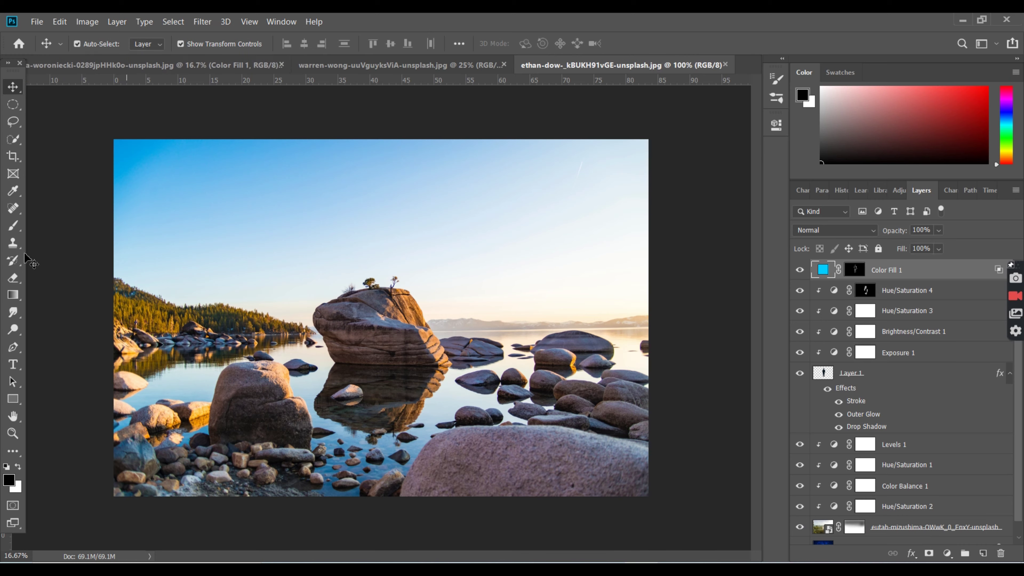
- Quick-select the big lake rock and place it under the man's feet, below Layer 1
{"action": "mouse_move", "coordinate": [338, 321]}
{"action": "left_mouse_down"}
{"action": "mouse_move", "coordinate": [396, 324]}
{"action": "mouse_move", "coordinate": [459, 380]}
{"action": "left_mouse_up"}
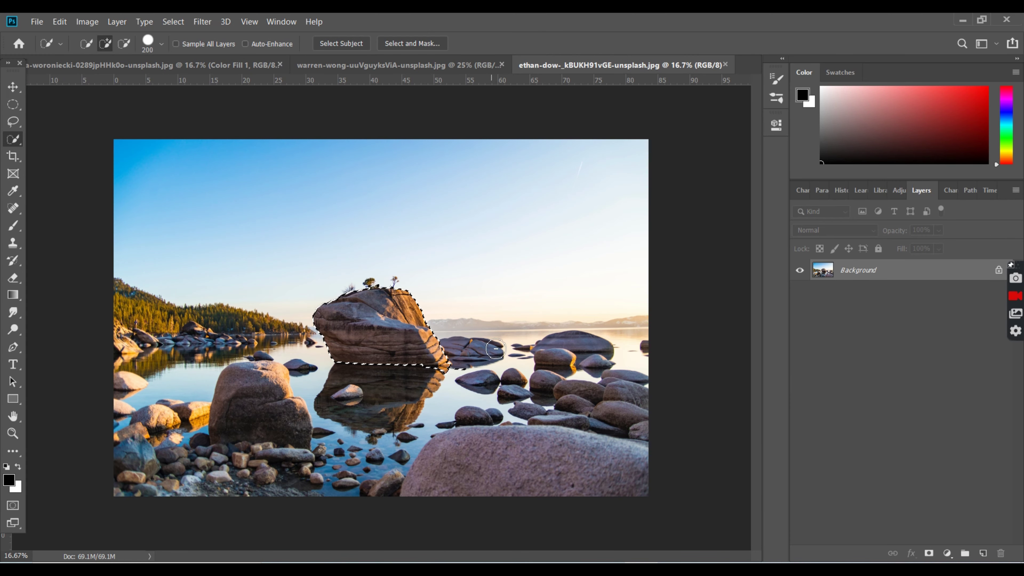
{"action": "key", "text": "v"}
{"action": "mouse_move", "coordinate": [221, 247]}
{"action": "left_mouse_down"}
{"action": "mouse_move", "coordinate": [225, 66]}
{"action": "mouse_move", "coordinate": [418, 419]}
{"action": "left_mouse_up"}
{"action": "left_click_drag", "start_coordinate": [887, 270], "coordinate": [914, 445]}
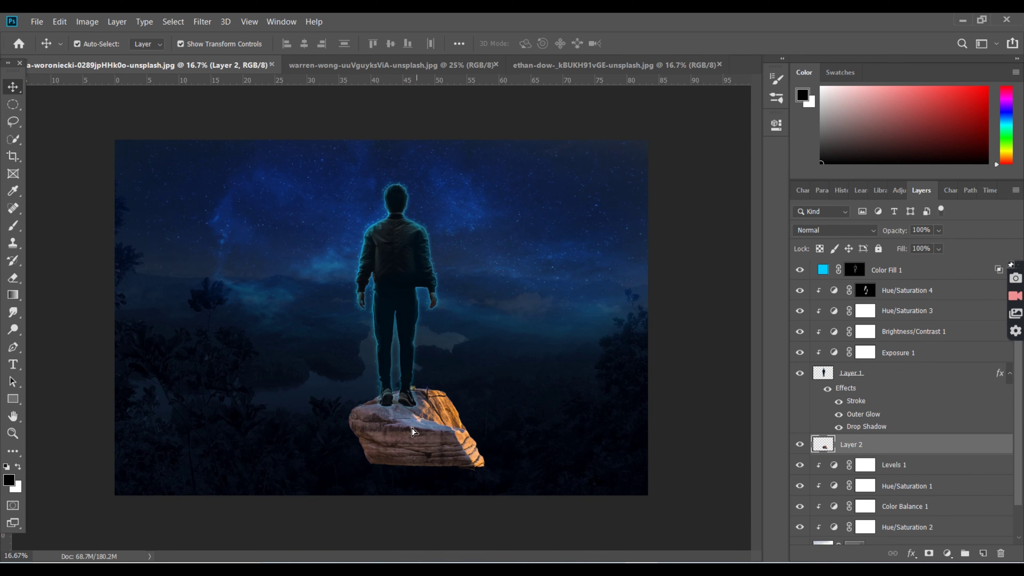
{"action": "left_click_drag", "start_coordinate": [412, 432], "coordinate": [407, 438]}
{"action": "left_click", "coordinate": [282, 201]}
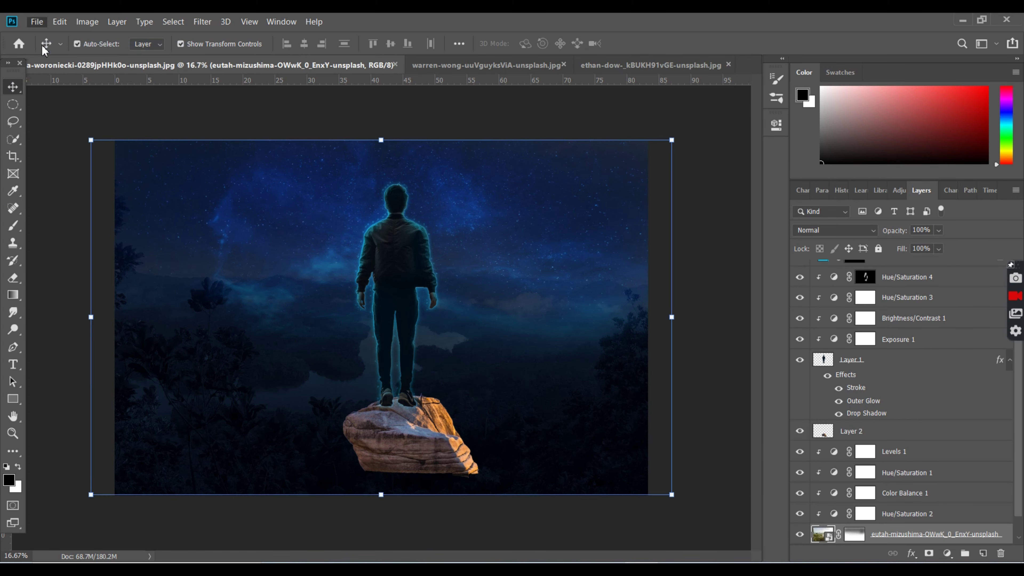
- From the rodrigo-soares photo, bring a rock in as Layer 3, scaled and rotated
{"action": "key", "text": "ctrl+o"}
{"action": "left_click", "coordinate": [600, 129]}
{"action": "left_click", "coordinate": [912, 540]}
{"action": "key", "text": "w"}
{"action": "left_click_drag", "start_coordinate": [541, 439], "coordinate": [407, 434]}
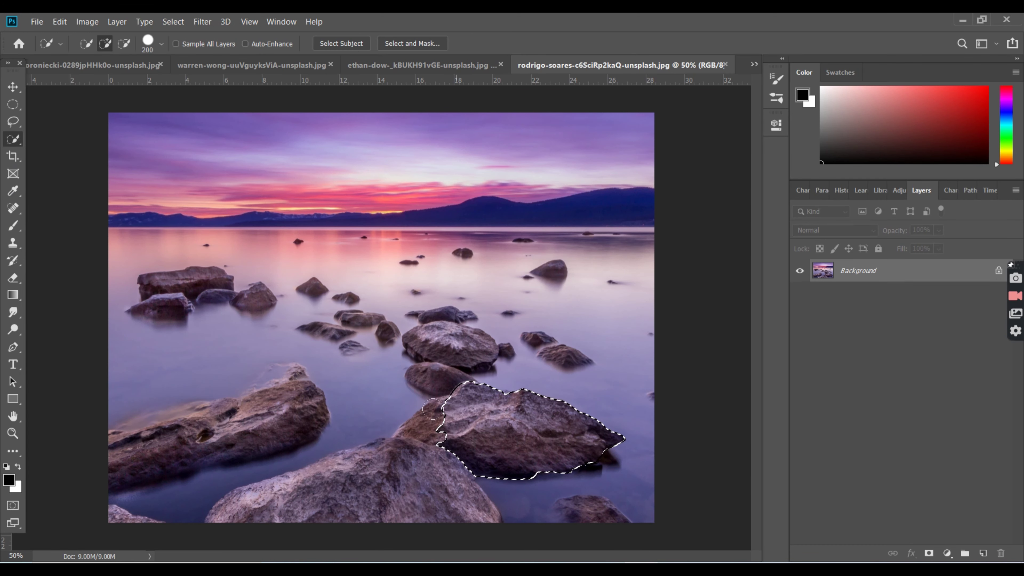
{"action": "left_click", "coordinate": [12, 86]}
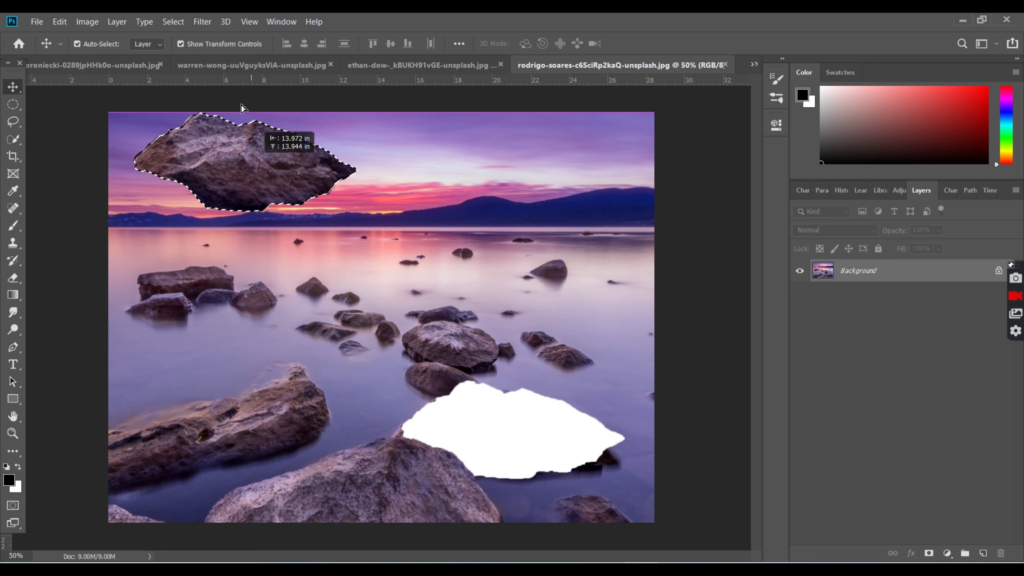
{"action": "left_click_drag", "start_coordinate": [504, 432], "coordinate": [500, 356]}
{"action": "left_click_drag", "start_coordinate": [861, 533], "coordinate": [886, 443]}
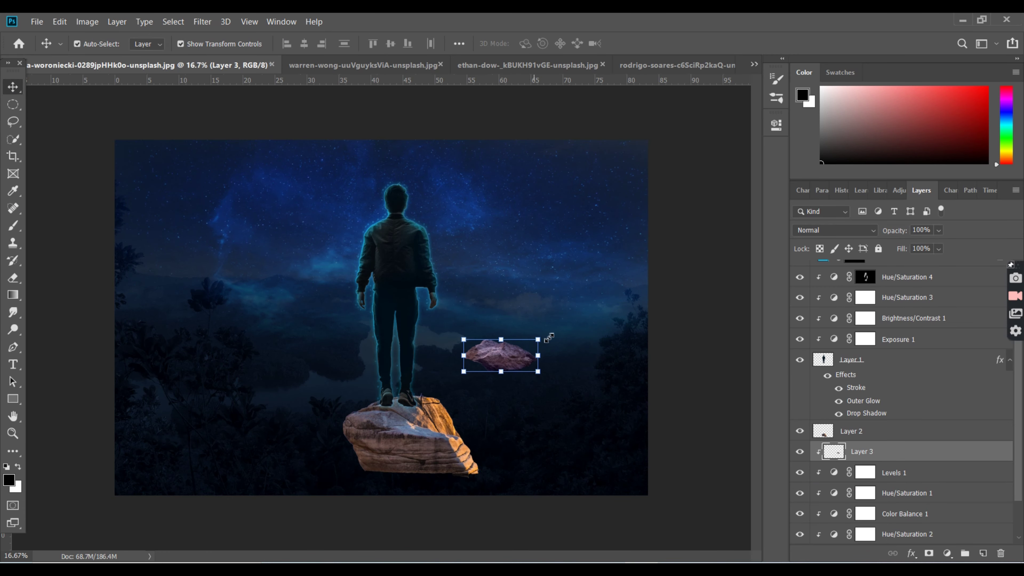
{"action": "key", "text": "ctrl+t"}
{"action": "mouse_move", "coordinate": [538, 340]}
{"action": "left_mouse_down"}
{"action": "mouse_move", "coordinate": [562, 327]}
{"action": "mouse_move", "coordinate": [545, 285]}
{"action": "left_mouse_up"}
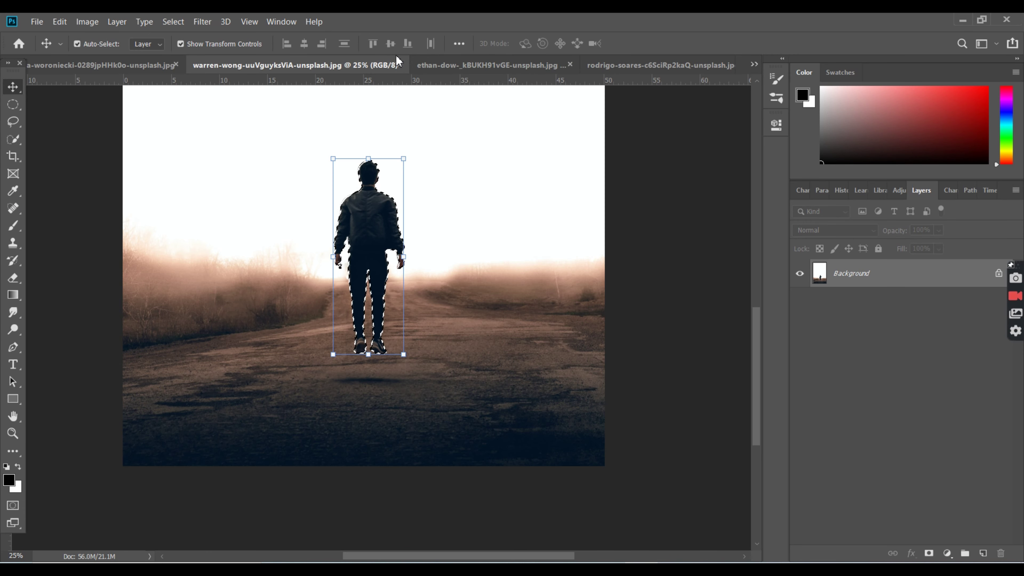
- Bring the left foreground rock in as Layer 4 right of the man, rotated and scaled to 89%
{"action": "key", "text": "ctrl+d"}
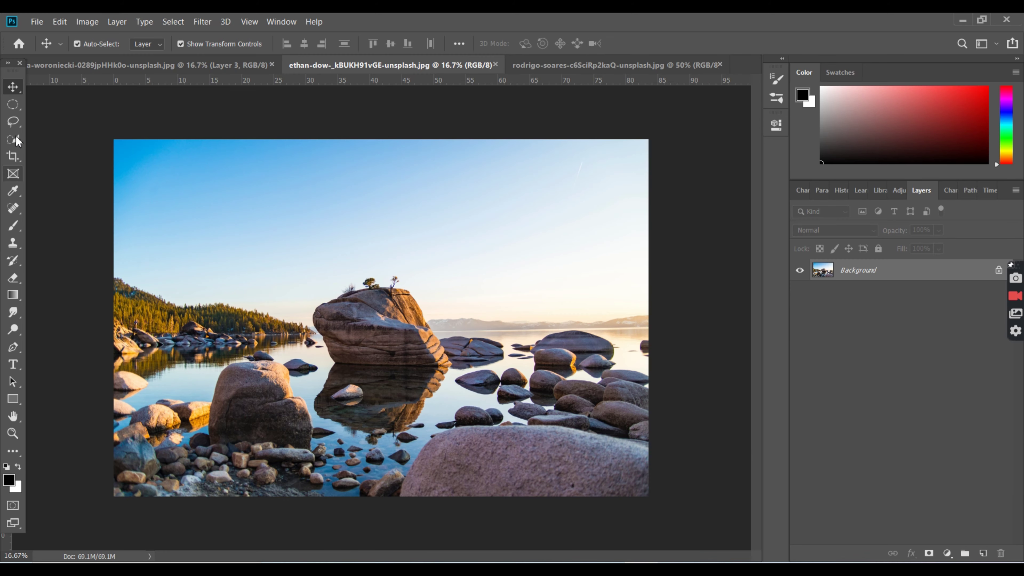
{"action": "key", "text": "w"}
{"action": "mouse_move", "coordinate": [258, 379]}
{"action": "left_mouse_down"}
{"action": "mouse_move", "coordinate": [269, 407]}
{"action": "mouse_move", "coordinate": [251, 394]}
{"action": "mouse_move", "coordinate": [206, 448]}
{"action": "left_mouse_up"}
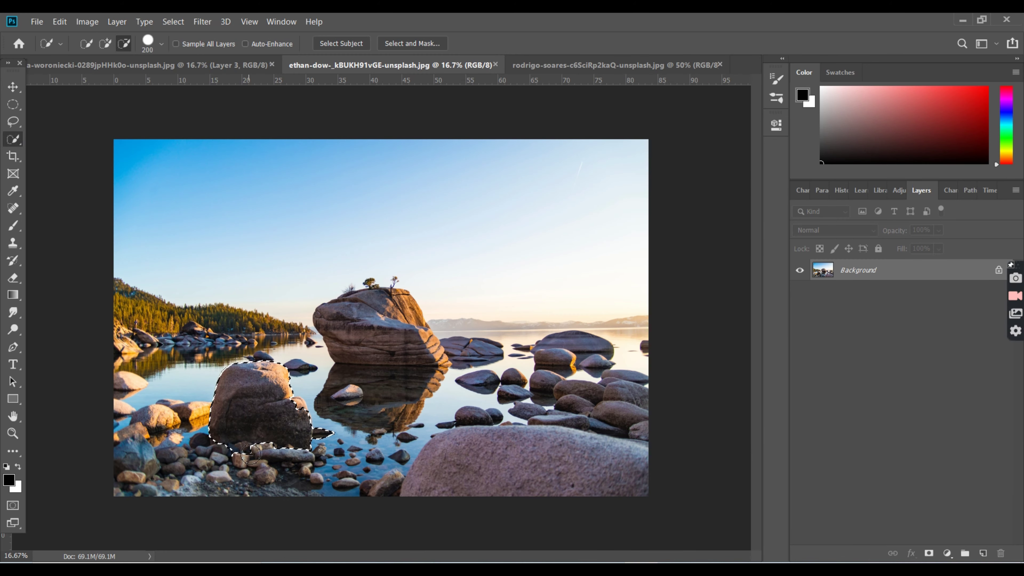
{"action": "key", "text": "v"}
{"action": "mouse_move", "coordinate": [254, 362]}
{"action": "left_mouse_down"}
{"action": "mouse_move", "coordinate": [238, 74]}
{"action": "mouse_move", "coordinate": [289, 271]}
{"action": "left_mouse_up"}
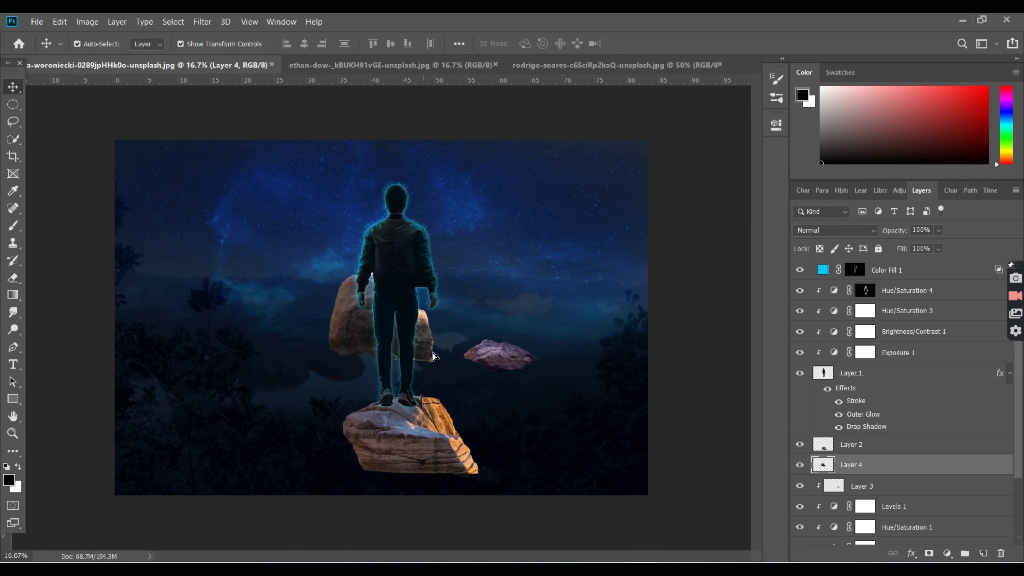
{"action": "left_click_drag", "start_coordinate": [434, 356], "coordinate": [577, 435]}
{"action": "mouse_move", "coordinate": [588, 351]}
{"action": "left_mouse_down"}
{"action": "mouse_move", "coordinate": [538, 322]}
{"action": "mouse_move", "coordinate": [535, 365]}
{"action": "mouse_move", "coordinate": [576, 382]}
{"action": "mouse_move", "coordinate": [598, 334]}
{"action": "left_mouse_up"}
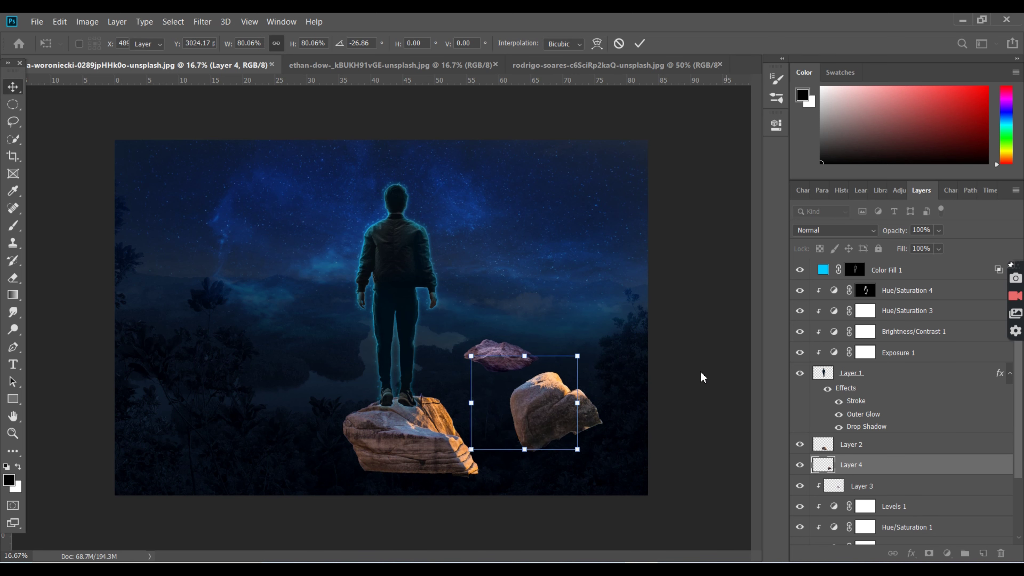
- Select two mid-lake rocks and bring them in as Layer 5, upright and enlarged, left of the man
{"action": "left_click", "coordinate": [476, 66]}
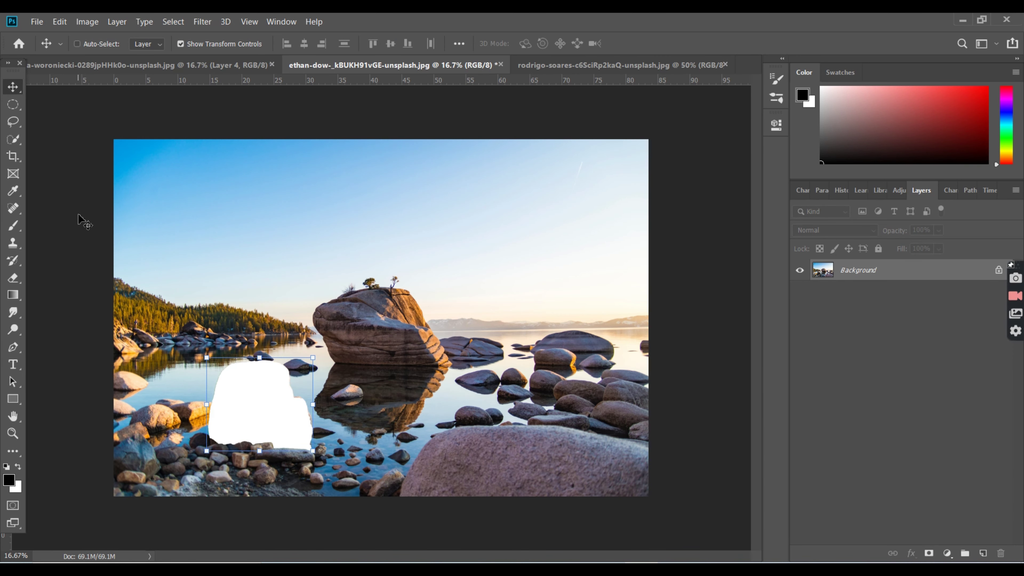
{"action": "left_click", "coordinate": [13, 139]}
{"action": "scroll", "coordinate": [480, 363], "scroll_direction": "up", "scroll_amount": 3}
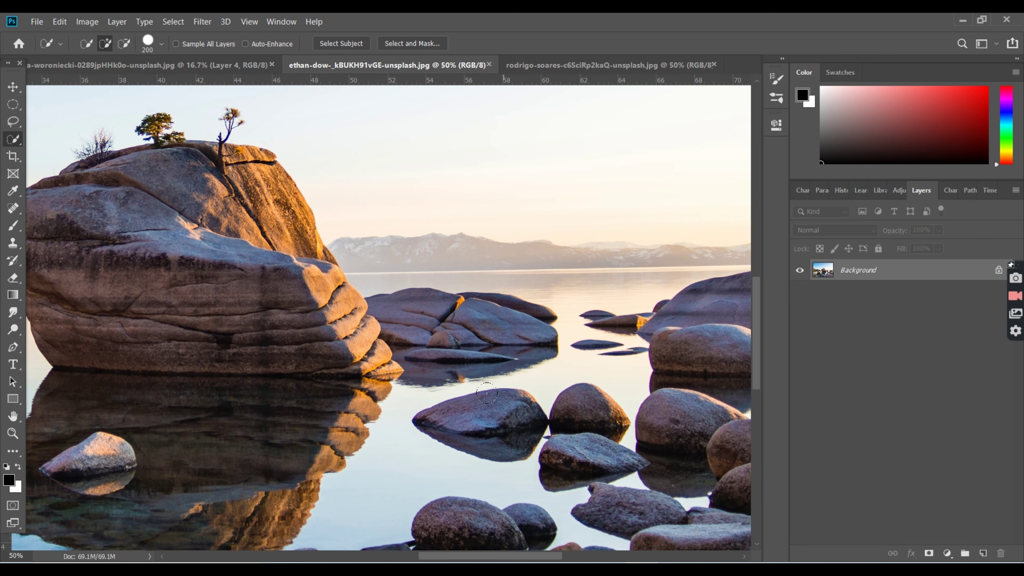
{"action": "left_click_drag", "start_coordinate": [487, 392], "coordinate": [585, 408]}
{"action": "key", "text": "alt"}
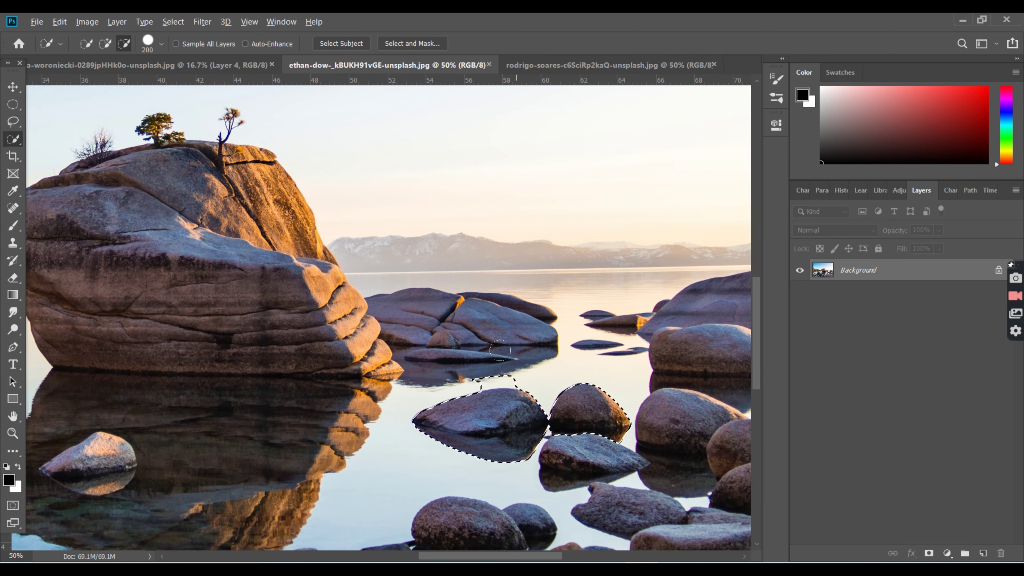
{"action": "left_click_drag", "start_coordinate": [484, 408], "coordinate": [487, 372]}
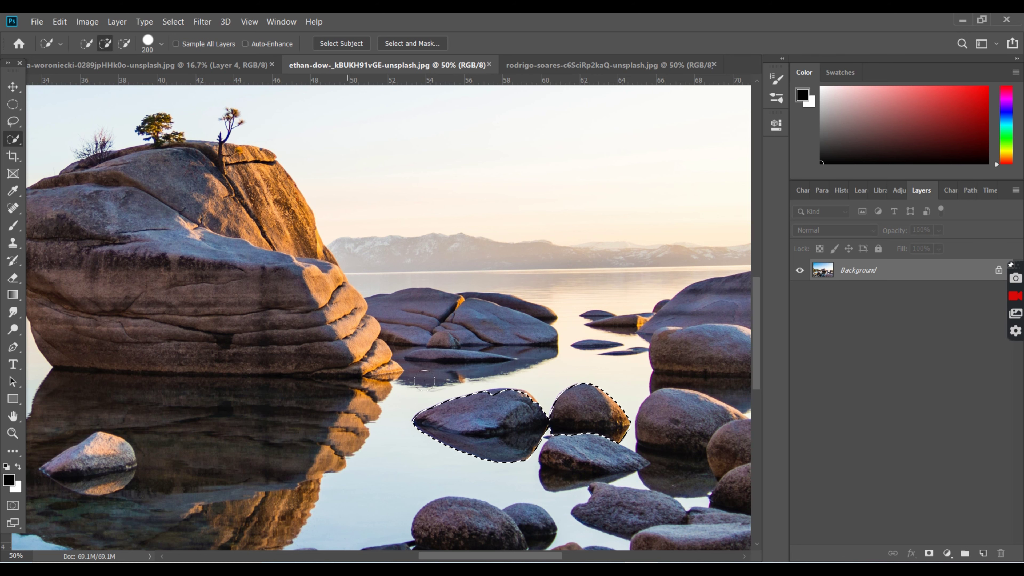
{"action": "left_click", "coordinate": [13, 86]}
{"action": "left_click_drag", "start_coordinate": [484, 408], "coordinate": [283, 307]}
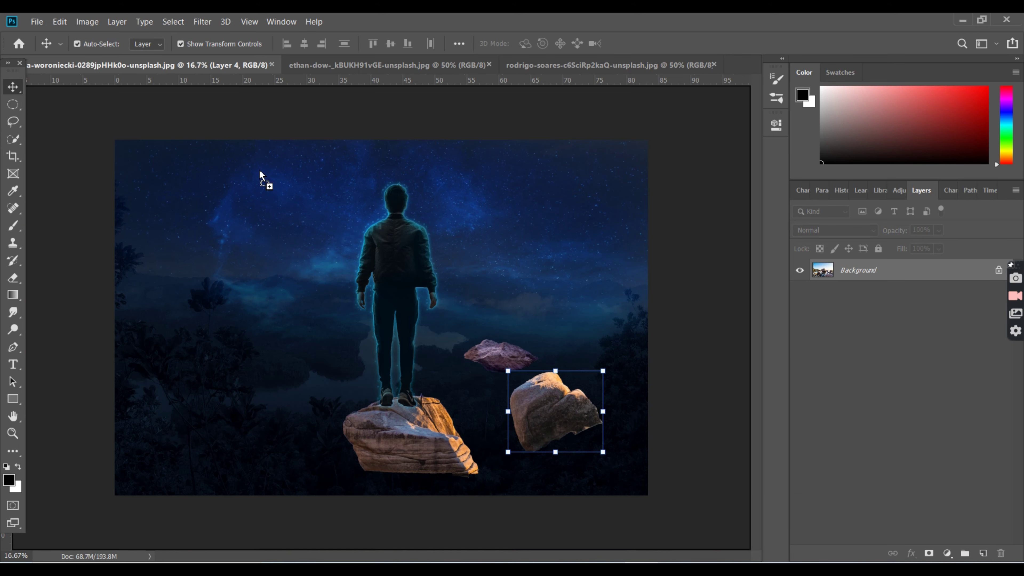
{"action": "mouse_move", "coordinate": [342, 303]}
{"action": "left_mouse_down"}
{"action": "mouse_move", "coordinate": [318, 268]}
{"action": "mouse_move", "coordinate": [528, 144]}
{"action": "left_mouse_up"}
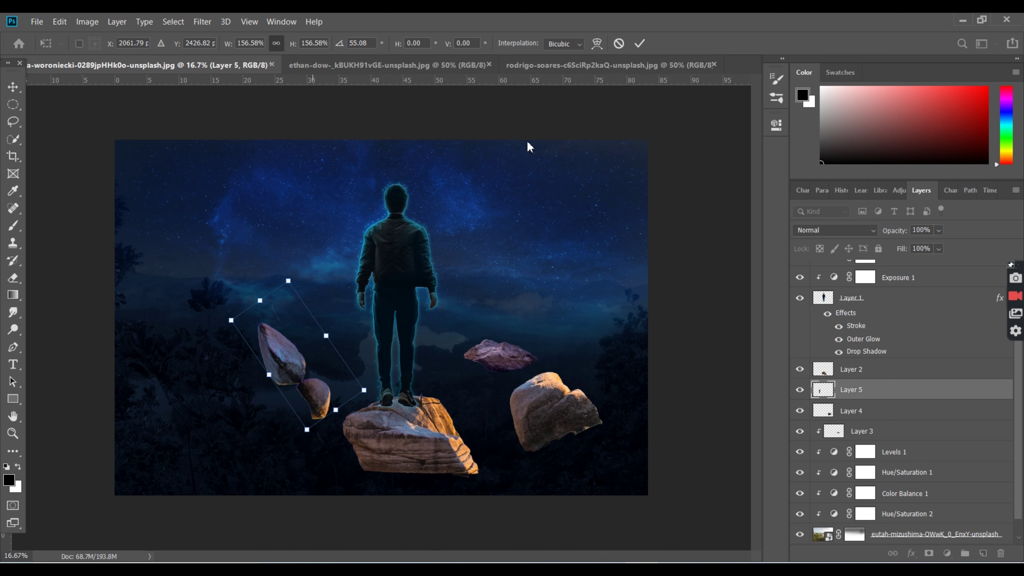
{"action": "key", "text": "Return"}
- Quick-select a central rock in the ethan-dow photo using a smaller brush
{"action": "key", "text": "e"}
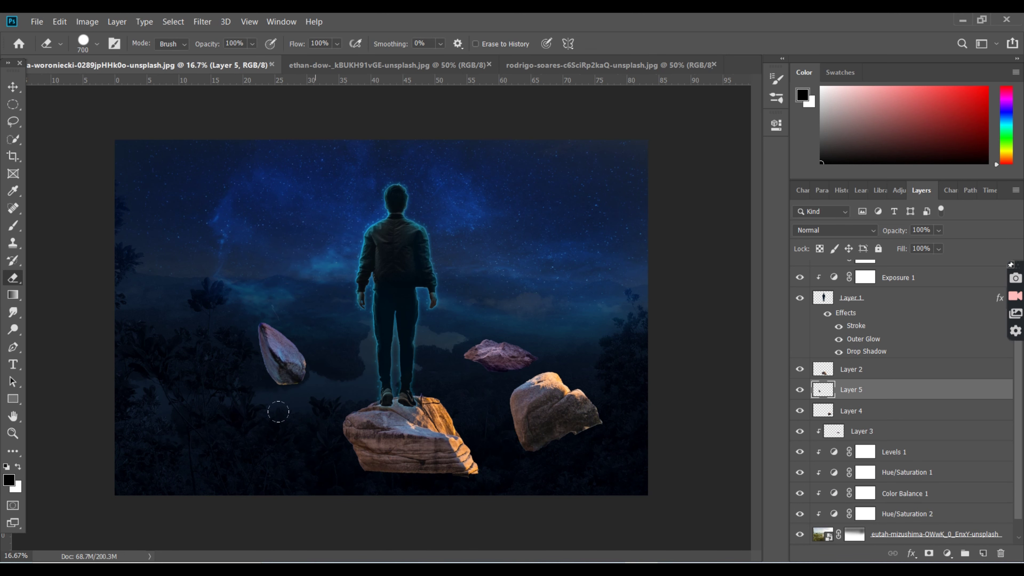
{"action": "key", "text": "v"}
{"action": "key", "text": "ctrl+Tab"}
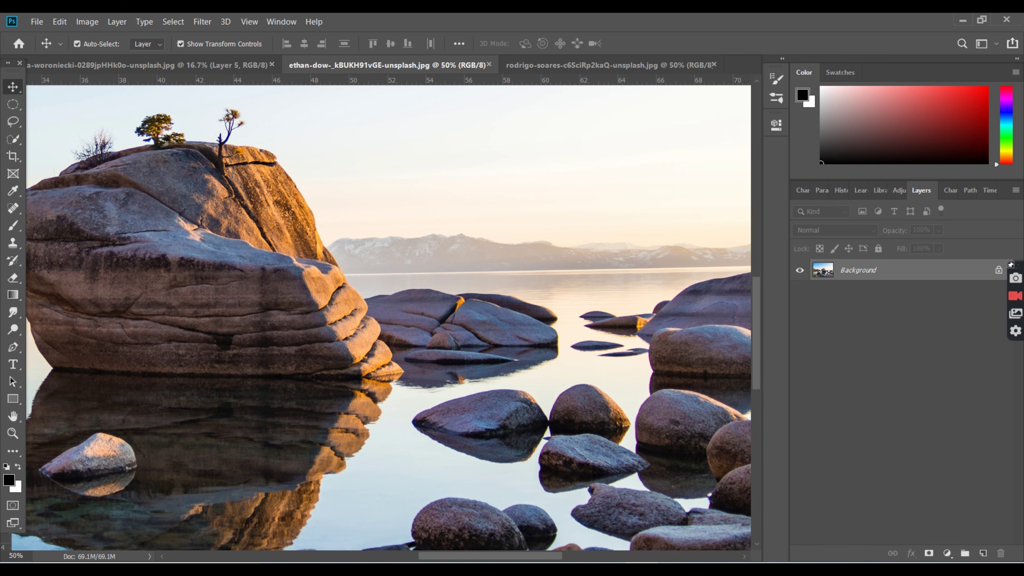
{"action": "scroll", "coordinate": [540, 559], "scroll_direction": "down", "scroll_amount": 3}
{"action": "scroll", "coordinate": [539, 559], "scroll_direction": "right", "scroll_amount": 5}
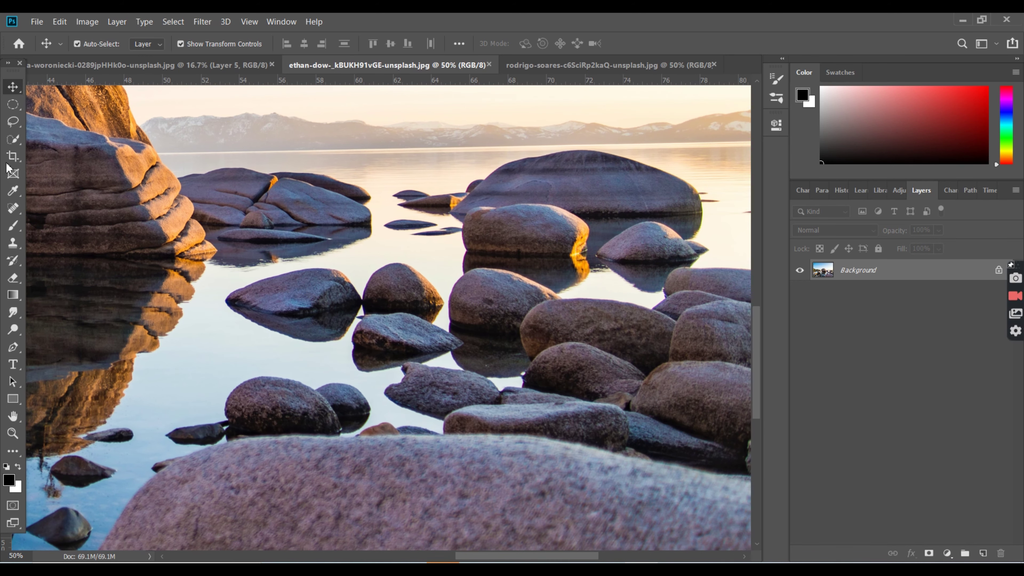
{"action": "key", "text": "w"}
{"action": "key", "text": "bracketleft"}
{"action": "key", "text": "bracketleft"}
{"action": "key", "text": "bracketleft"}
{"action": "mouse_move", "coordinate": [471, 220]}
{"action": "left_mouse_down"}
{"action": "mouse_move", "coordinate": [538, 335]}
{"action": "mouse_move", "coordinate": [590, 323]}
{"action": "mouse_move", "coordinate": [601, 353]}
{"action": "mouse_move", "coordinate": [504, 282]}
{"action": "left_mouse_up"}
{"action": "key", "text": "bracketleft"}
{"action": "key", "text": "bracketleft"}
{"action": "key", "text": "bracketright"}
{"action": "key", "text": "bracketright"}
{"action": "key", "text": "bracketright"}
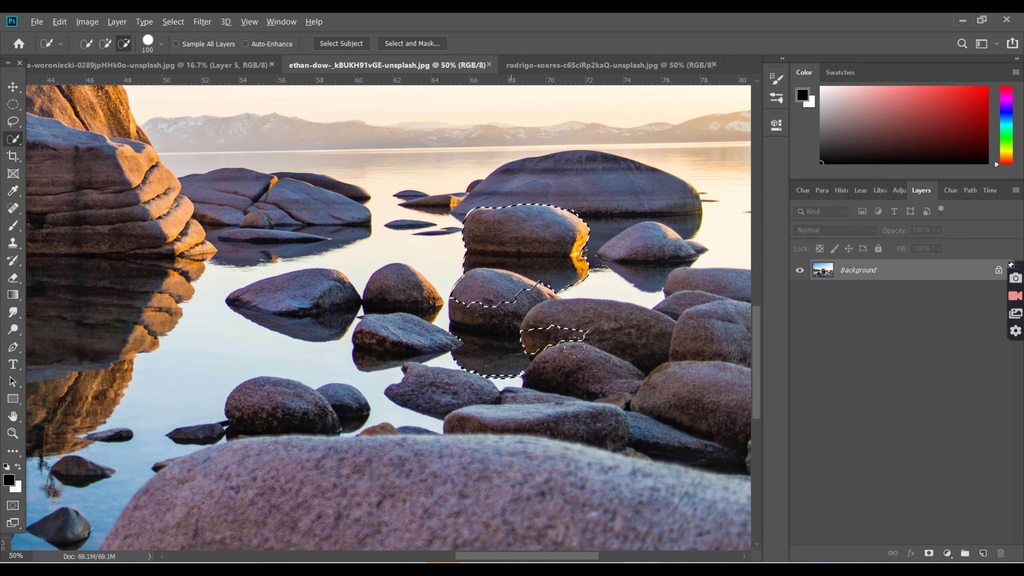
- Bring the rock in as Layer 6, scaled to 171% and tilted 28°, and erase its orange tip
{"action": "key", "text": "v"}
{"action": "left_click_drag", "start_coordinate": [524, 238], "coordinate": [214, 362]}
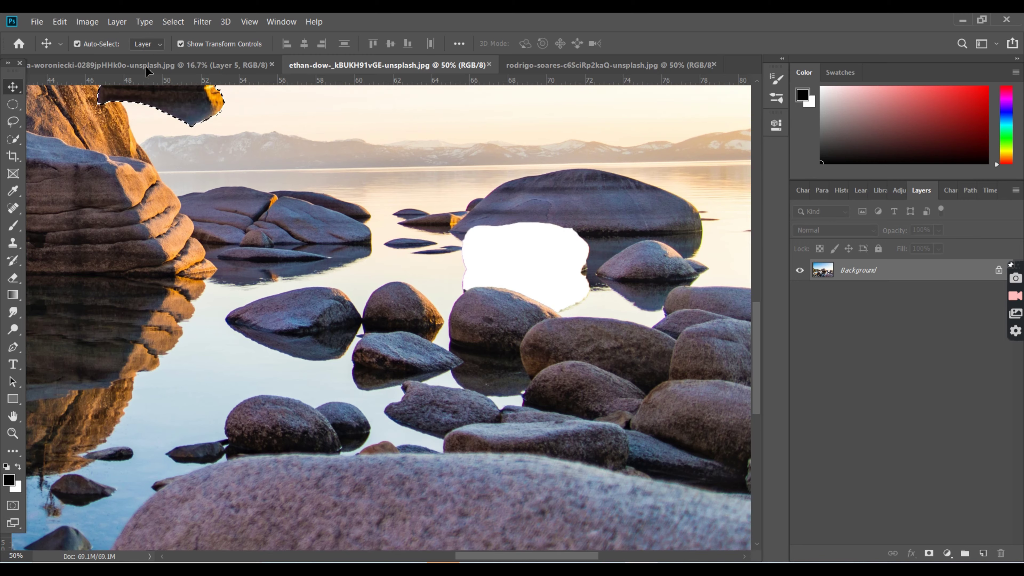
{"action": "mouse_move", "coordinate": [265, 316]}
{"action": "left_mouse_down"}
{"action": "mouse_move", "coordinate": [305, 282]}
{"action": "mouse_move", "coordinate": [339, 347]}
{"action": "left_mouse_up"}
{"action": "key", "text": "e"}
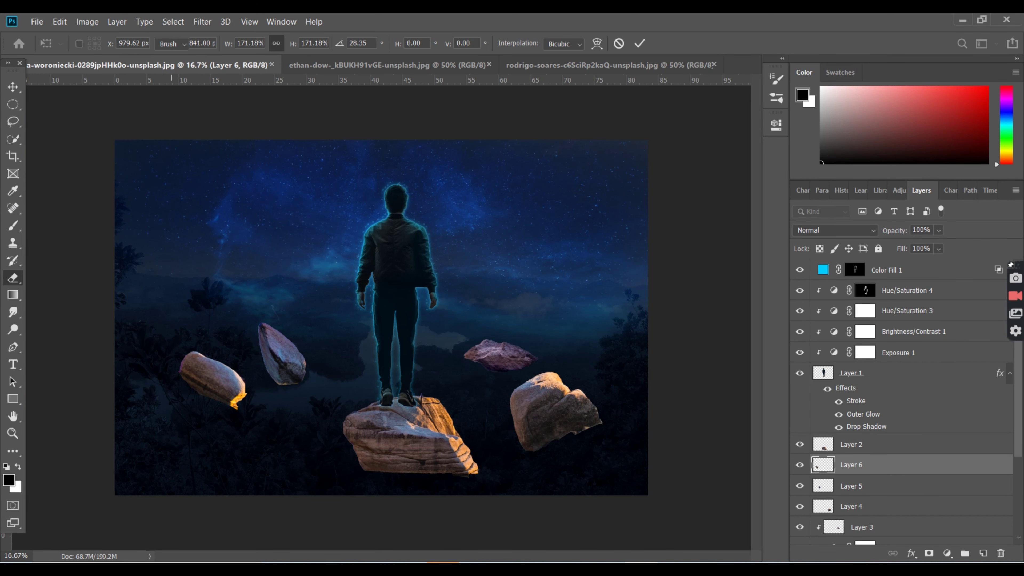
{"action": "key", "text": "Return"}
{"action": "left_click", "coordinate": [5, 281]}
{"action": "left_click", "coordinate": [236, 398]}
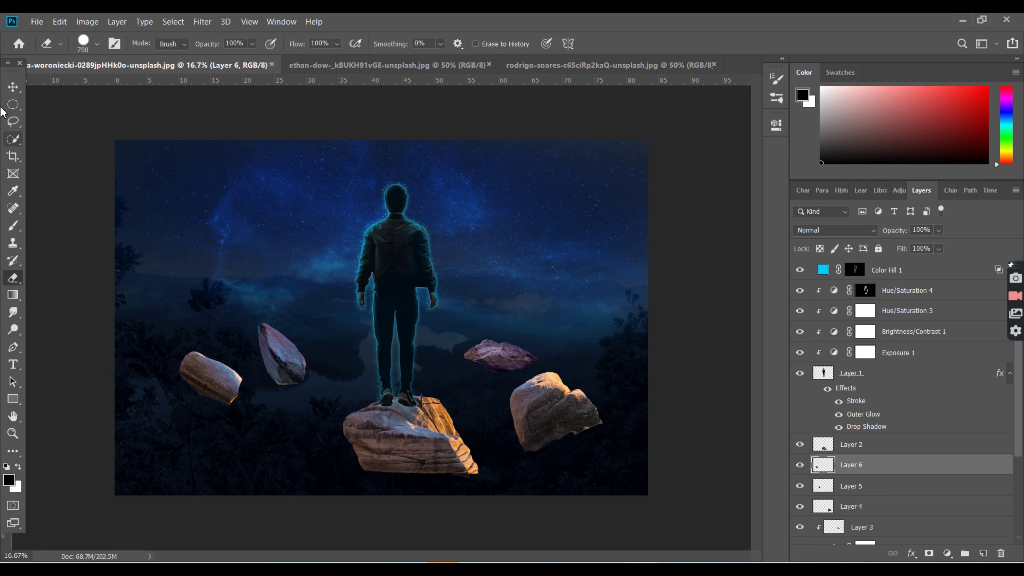
{"action": "left_click", "coordinate": [13, 87]}
{"action": "left_click", "coordinate": [319, 268]}
{"action": "left_click", "coordinate": [855, 438]}
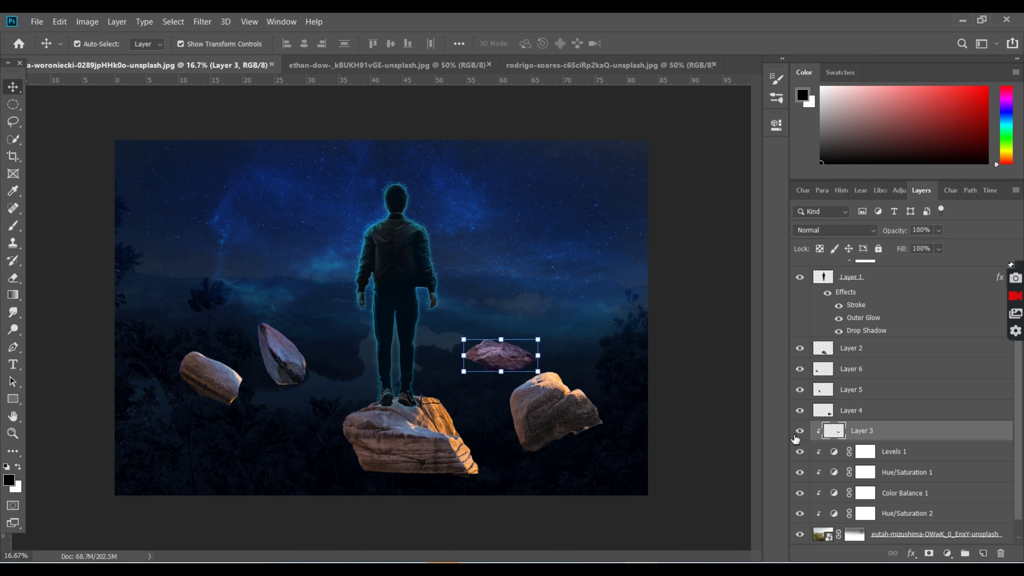
- Darken the rocks with Hue/Saturation 5 at Lightness -42, clipped to Layer 2
{"action": "left_click_drag", "start_coordinate": [850, 436], "coordinate": [851, 412]}
{"action": "left_click", "coordinate": [851, 439]}
{"action": "left_click", "coordinate": [947, 553]}
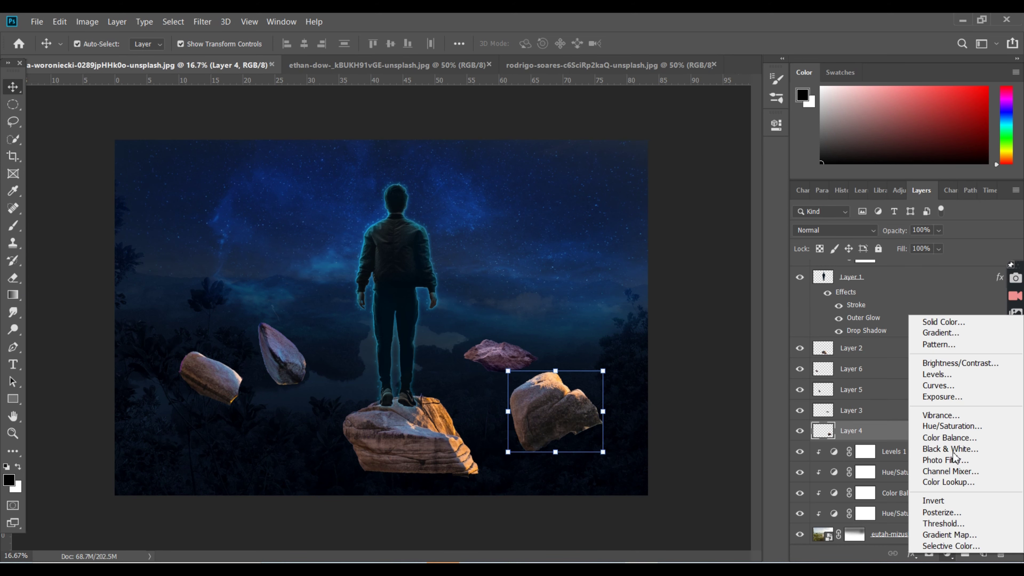
{"action": "left_click", "coordinate": [940, 423]}
{"action": "left_click_drag", "start_coordinate": [662, 261], "coordinate": [641, 261]}
{"action": "left_click", "coordinate": [661, 346]}
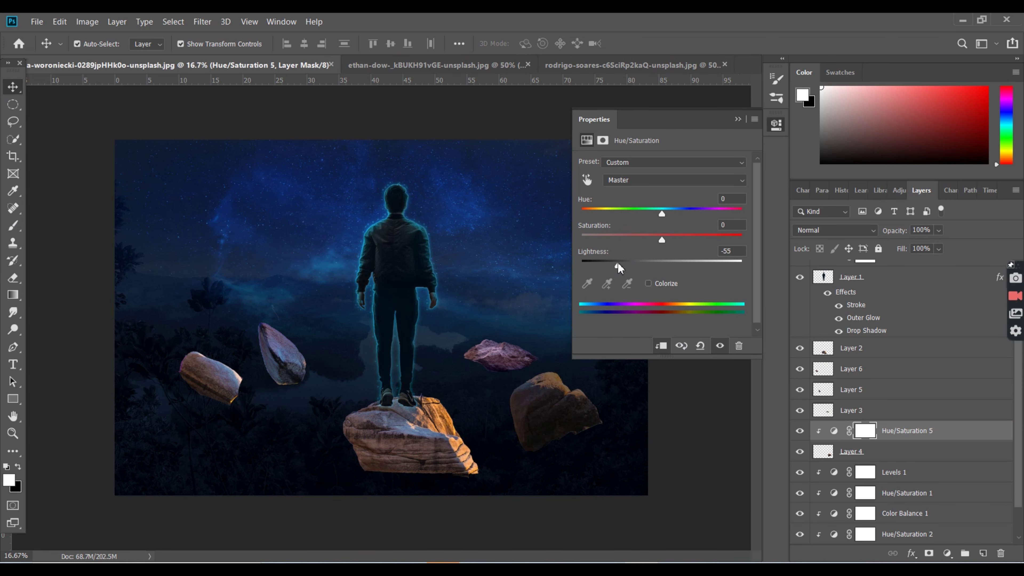
{"action": "left_click", "coordinate": [776, 124]}
{"action": "left_click_drag", "start_coordinate": [908, 431], "coordinate": [908, 341]}
{"action": "double_click", "coordinate": [825, 348]}
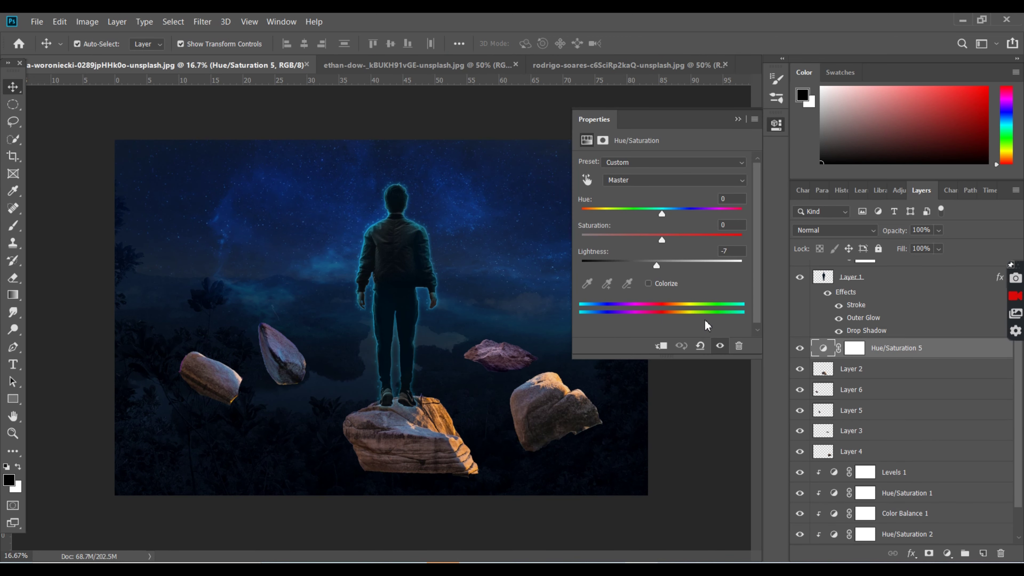
{"action": "left_click", "coordinate": [662, 346]}
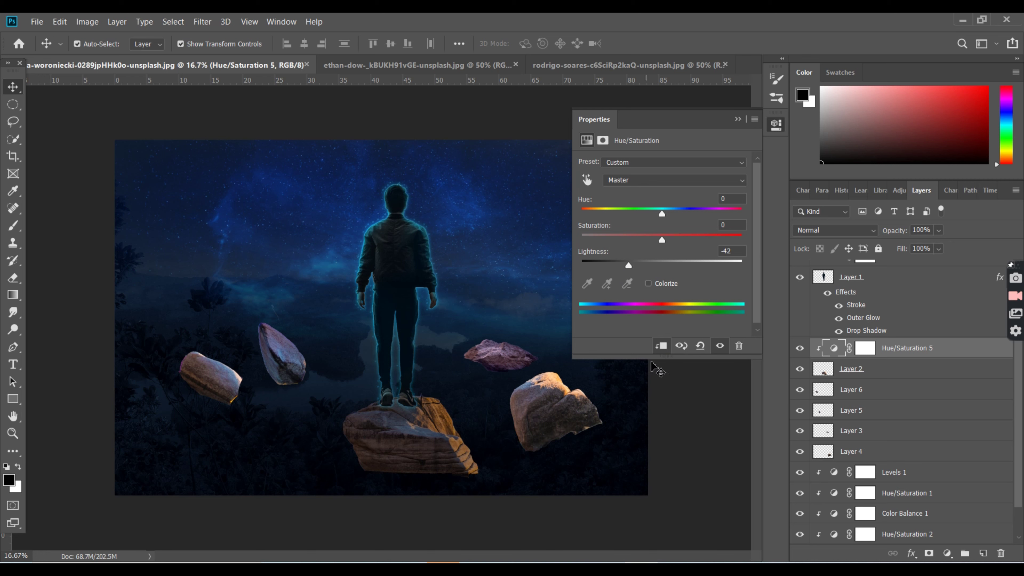
{"action": "left_click", "coordinate": [738, 118]}
- Select the rock layers and group them into Group 1
{"action": "left_click", "coordinate": [882, 369]}
{"action": "left_click", "coordinate": [885, 451], "text": "shift"}
{"action": "right_click", "coordinate": [884, 451]}
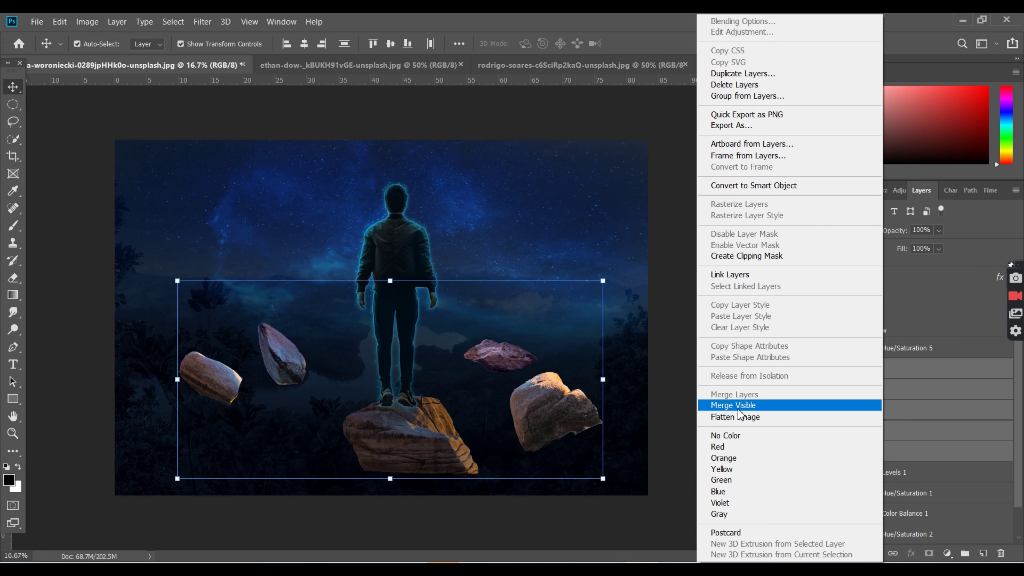
{"action": "key", "text": "ctrl+g"}
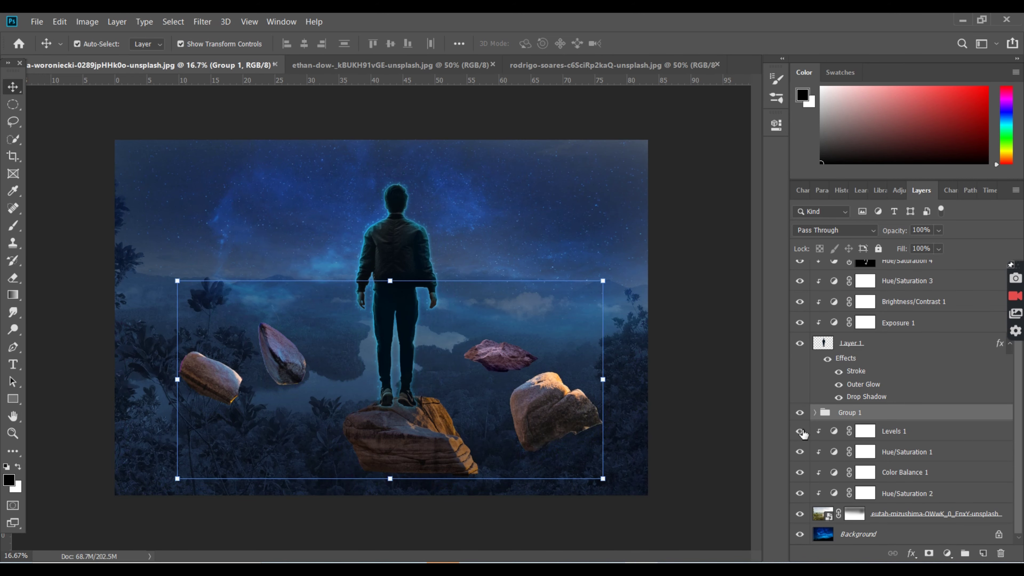
- Add Levels 2 clipped to Group 1 with output white lowered to 102
{"action": "left_click", "coordinate": [948, 553]}
{"action": "left_click", "coordinate": [932, 379]}
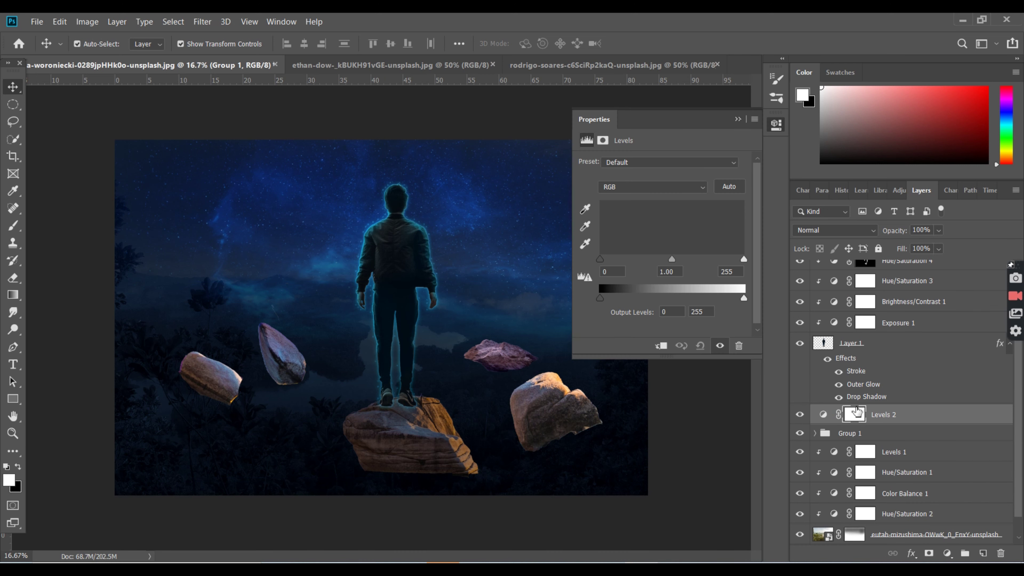
{"action": "left_click", "coordinate": [661, 345]}
{"action": "left_click_drag", "start_coordinate": [744, 298], "coordinate": [656, 283]}
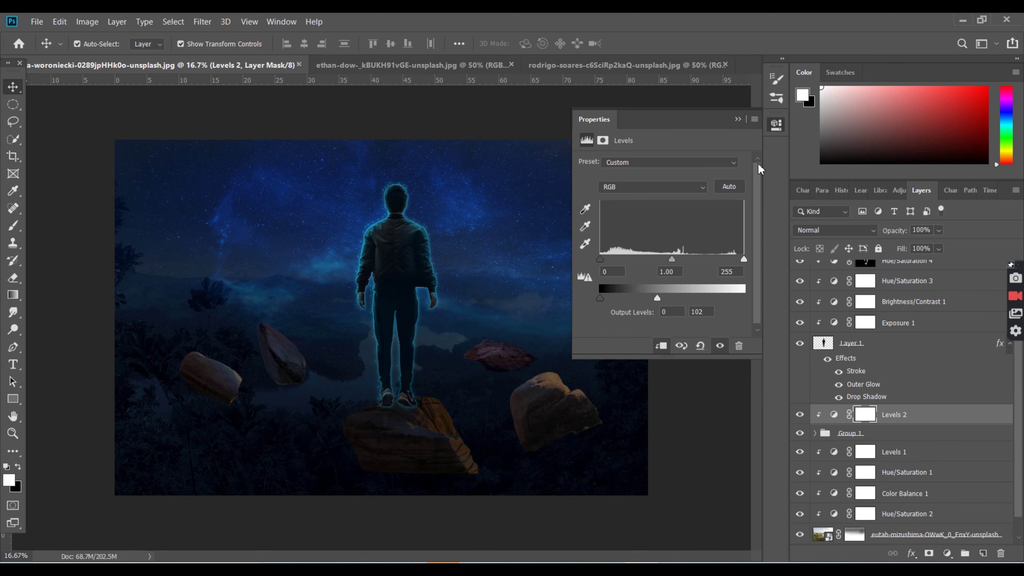
{"action": "left_click", "coordinate": [738, 120]}
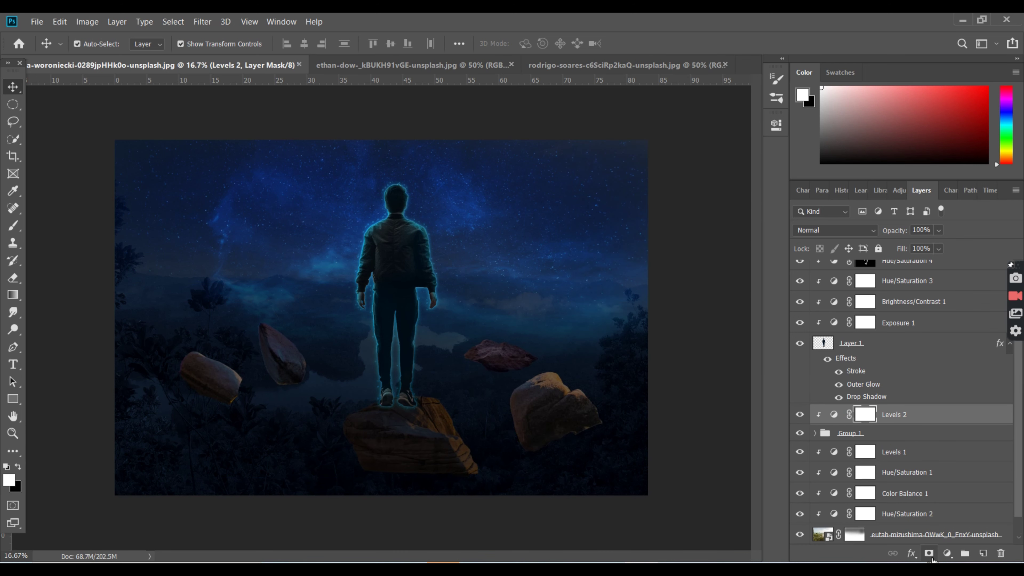
- Add Hue/Saturation 6 at Lightness -41, clipped to the rock group below Levels 2
{"action": "left_click", "coordinate": [947, 553]}
{"action": "left_click", "coordinate": [939, 428]}
{"action": "left_click_drag", "start_coordinate": [662, 266], "coordinate": [629, 266]}
{"action": "left_click", "coordinate": [661, 345]}
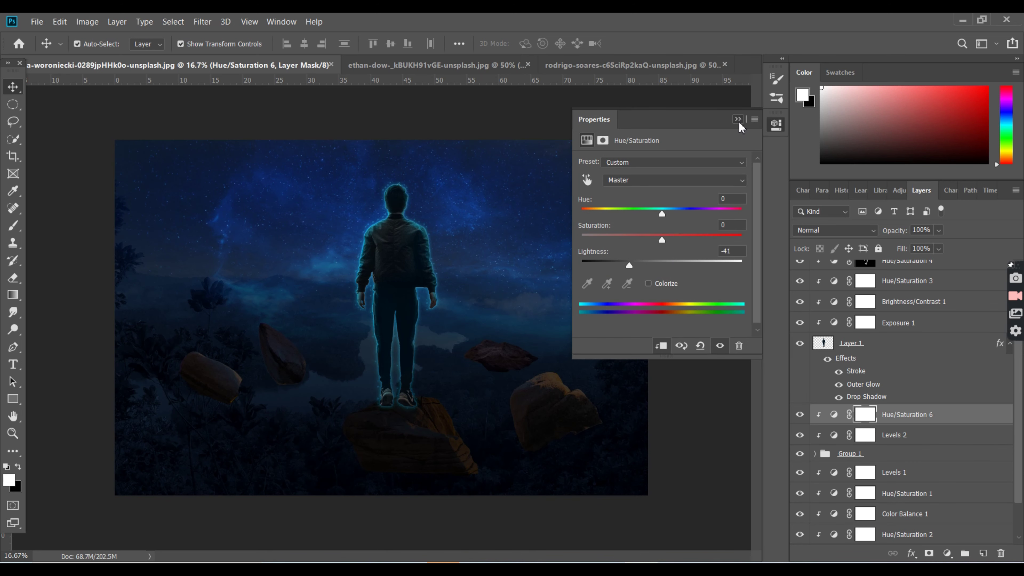
{"action": "left_click", "coordinate": [738, 119]}
{"action": "left_click_drag", "start_coordinate": [927, 418], "coordinate": [925, 445]}
- Add Hue/Saturation 7 with lowered Saturation to desaturate the rocks, placed below Hue/Saturation 6
{"action": "left_click", "coordinate": [947, 553]}
{"action": "left_click", "coordinate": [939, 431]}
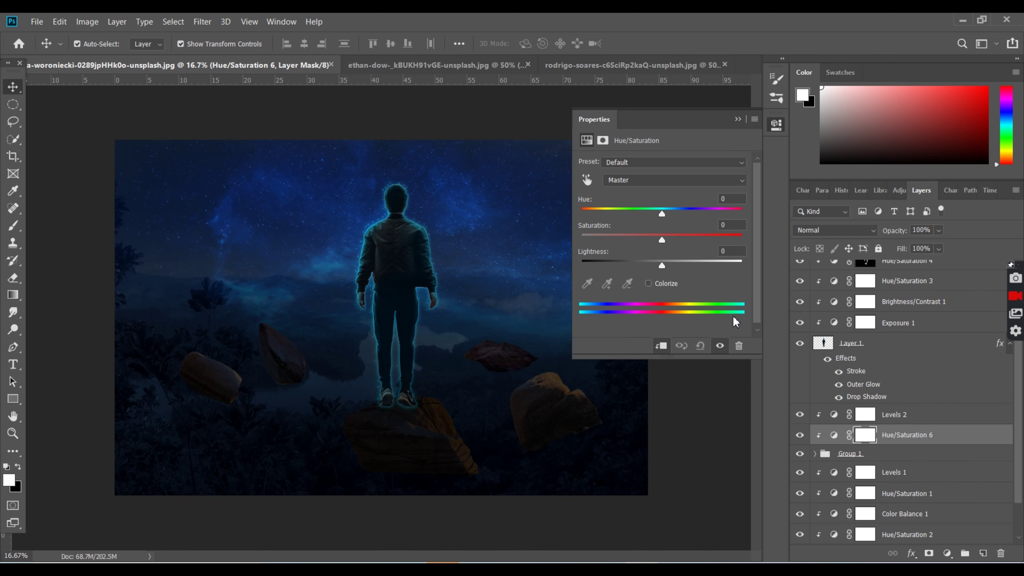
{"action": "left_click_drag", "start_coordinate": [662, 239], "coordinate": [631, 238]}
{"action": "left_click", "coordinate": [738, 119]}
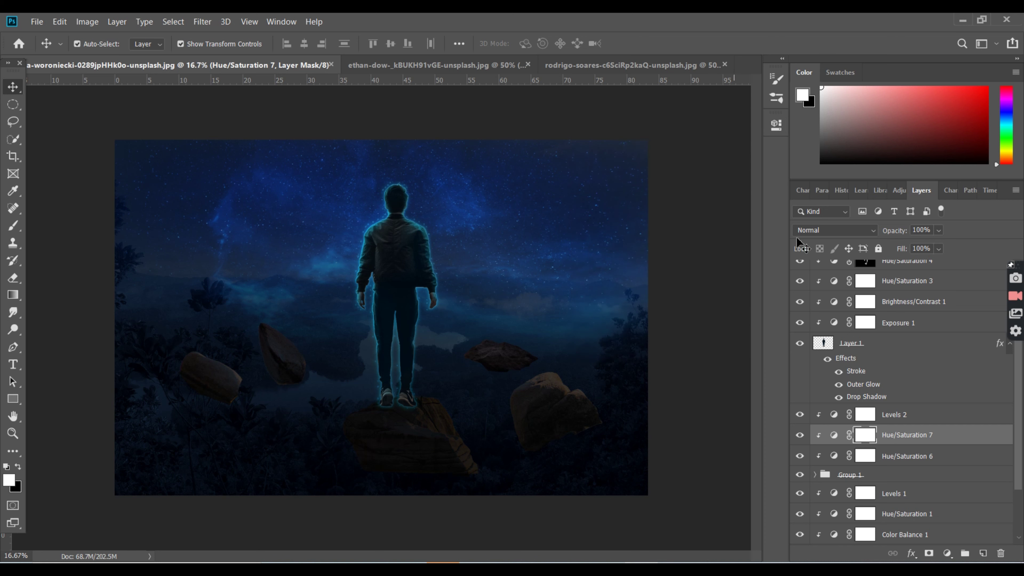
{"action": "left_click_drag", "start_coordinate": [927, 435], "coordinate": [947, 466]}
{"action": "left_click", "coordinate": [800, 414]}
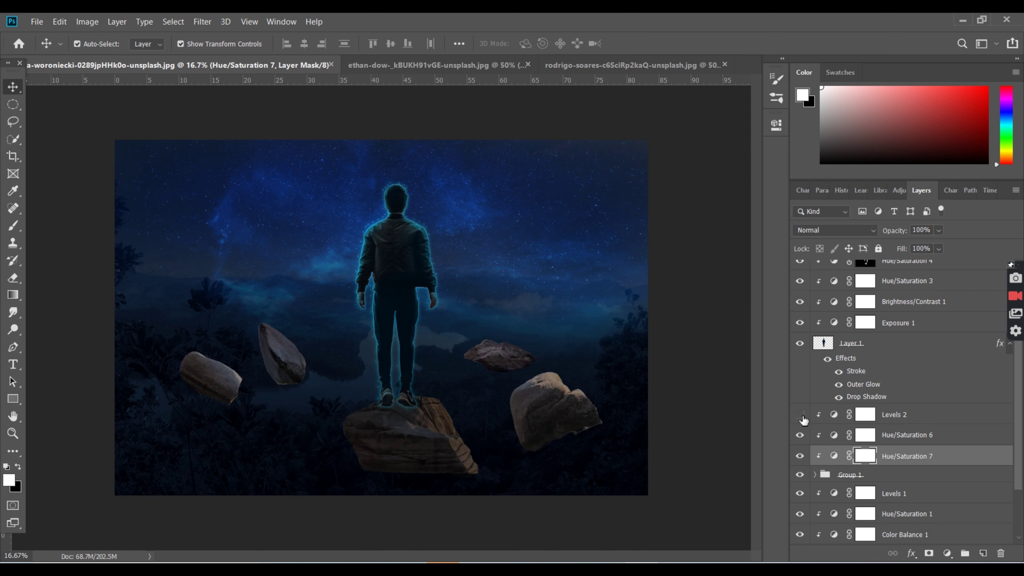
{"action": "left_click", "coordinate": [922, 418]}
- Tint the rocks with Color Balance 2 at Cyan -41 and Blue +21
{"action": "left_click", "coordinate": [947, 553]}
{"action": "left_click", "coordinate": [955, 439]}
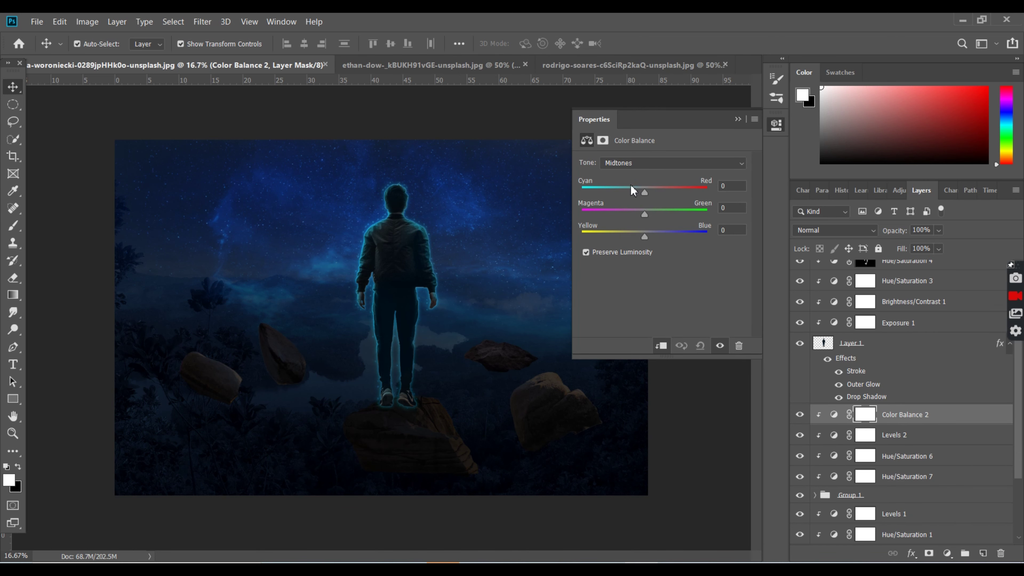
{"action": "left_click", "coordinate": [739, 126]}
- Expand Group 1, select the Layer 2 rock and switch to the Brush tool
{"action": "left_click", "coordinate": [882, 499]}
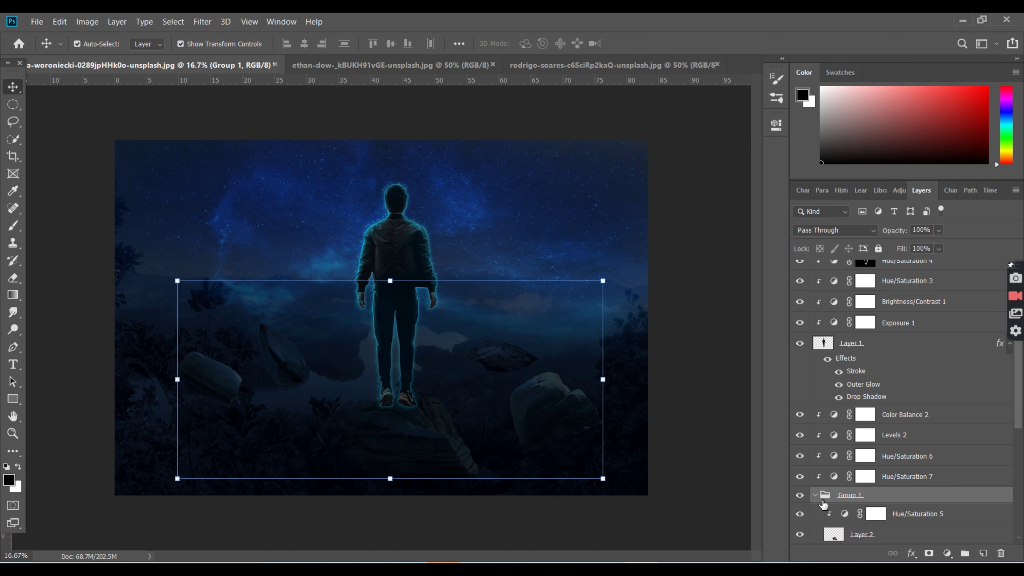
{"action": "left_click", "coordinate": [815, 495]}
{"action": "scroll", "coordinate": [928, 476], "scroll_direction": "down", "scroll_amount": 2}
{"action": "left_click", "coordinate": [953, 469]}
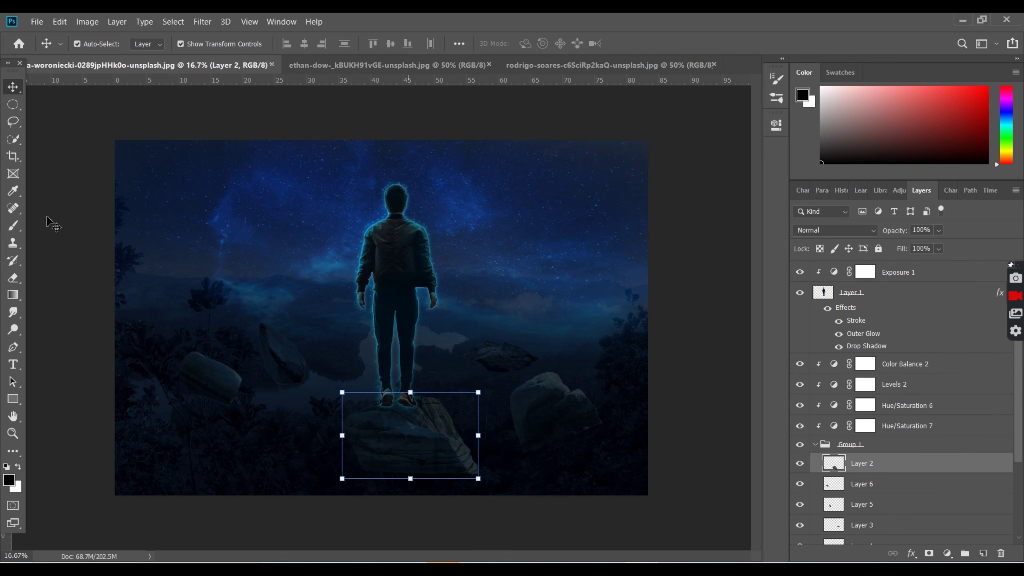
{"action": "key", "text": "b"}
{"action": "left_click", "coordinate": [97, 43]}
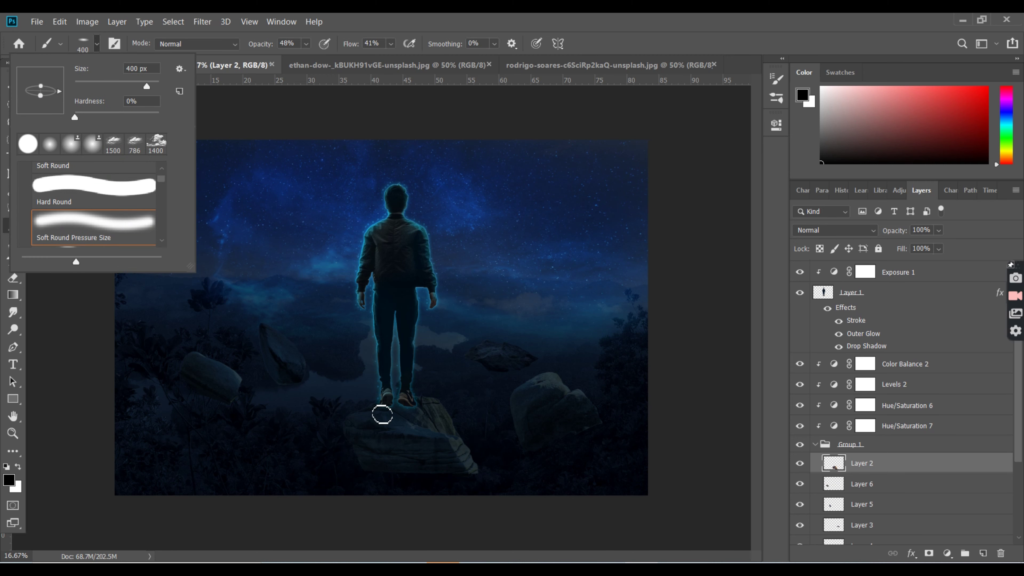
- Set the brush to 58% opacity and 67% flow
{"action": "left_click", "coordinate": [383, 414]}
{"action": "left_click_drag", "start_coordinate": [267, 49], "coordinate": [272, 49]}
{"action": "left_click_drag", "start_coordinate": [351, 44], "coordinate": [361, 44]}
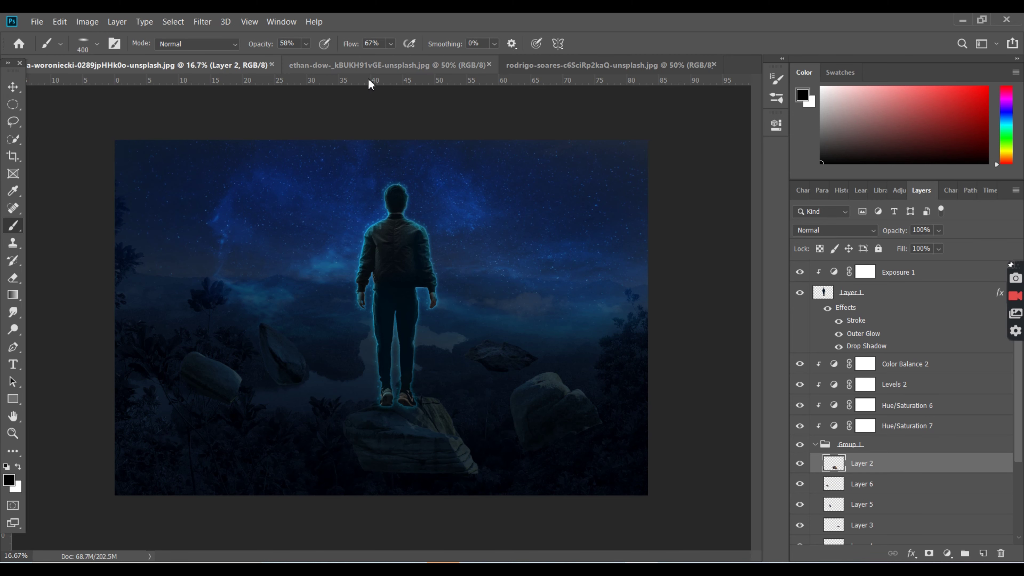
{"action": "scroll", "coordinate": [389, 229], "scroll_direction": "up", "scroll_amount": 3, "text": "alt"}
{"action": "scroll", "coordinate": [331, 338], "scroll_direction": "down", "scroll_amount": 1}
{"action": "scroll", "coordinate": [331, 338], "scroll_direction": "up", "scroll_amount": 2, "text": "alt"}
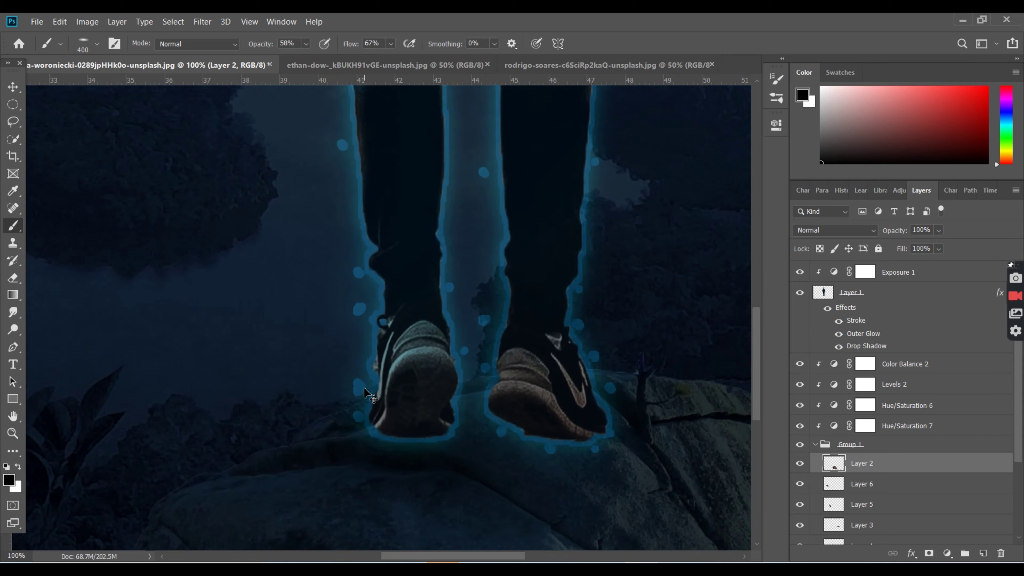
{"action": "scroll", "coordinate": [298, 319], "scroll_direction": "up", "scroll_amount": 1, "text": "alt"}
{"action": "scroll", "coordinate": [261, 301], "scroll_direction": "up", "scroll_amount": 1, "text": "alt"}
{"action": "scroll", "coordinate": [260, 395], "scroll_direction": "down", "scroll_amount": 3, "text": "alt"}
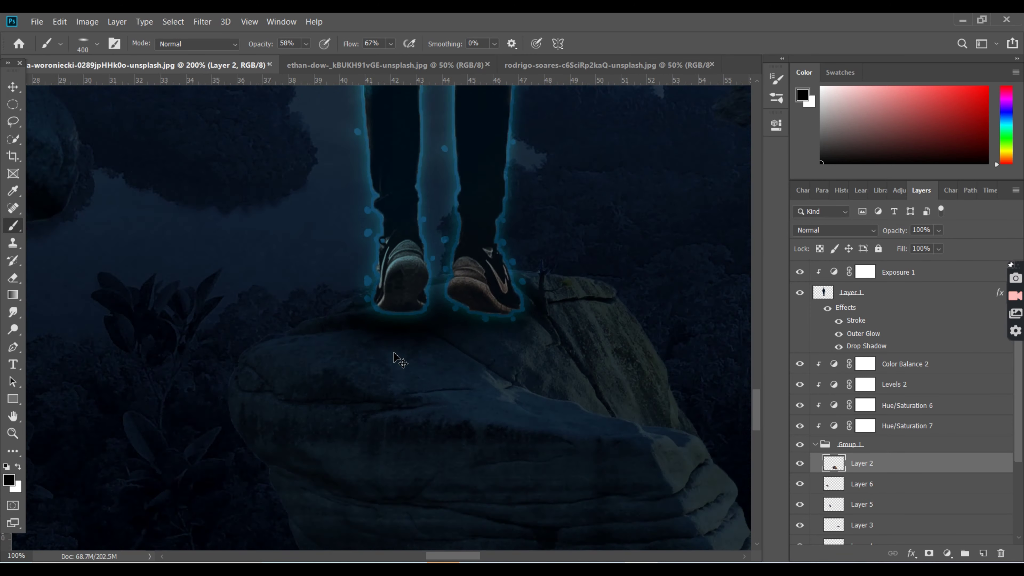
{"action": "scroll", "coordinate": [385, 355], "scroll_direction": "down", "scroll_amount": 3, "text": "alt"}
- Set the man's Stroke effect to 7% opacity, 46 px size and Normal blend
{"action": "double_click", "coordinate": [856, 321]}
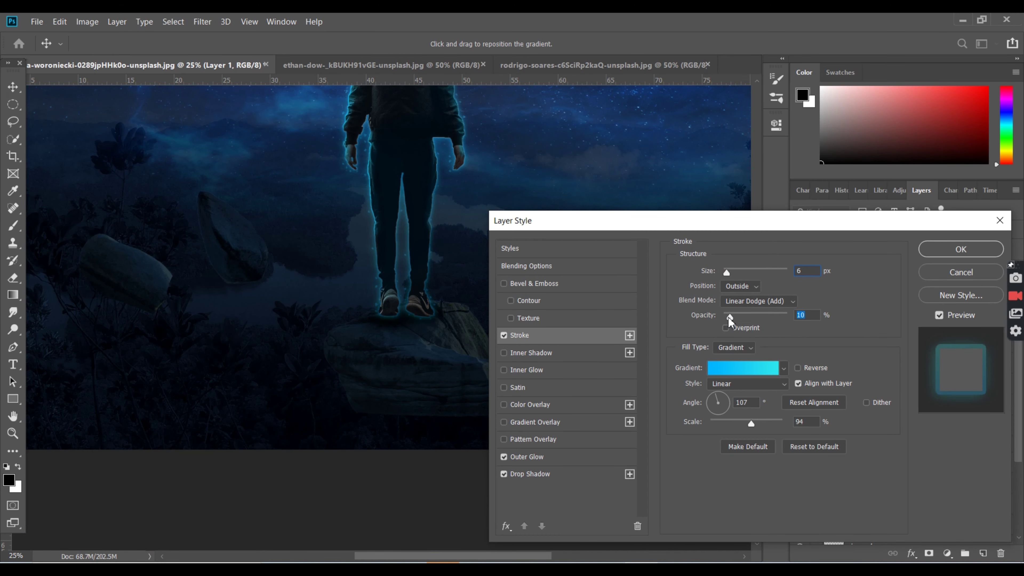
{"action": "left_click_drag", "start_coordinate": [731, 318], "coordinate": [727, 319]}
{"action": "left_click", "coordinate": [932, 247]}
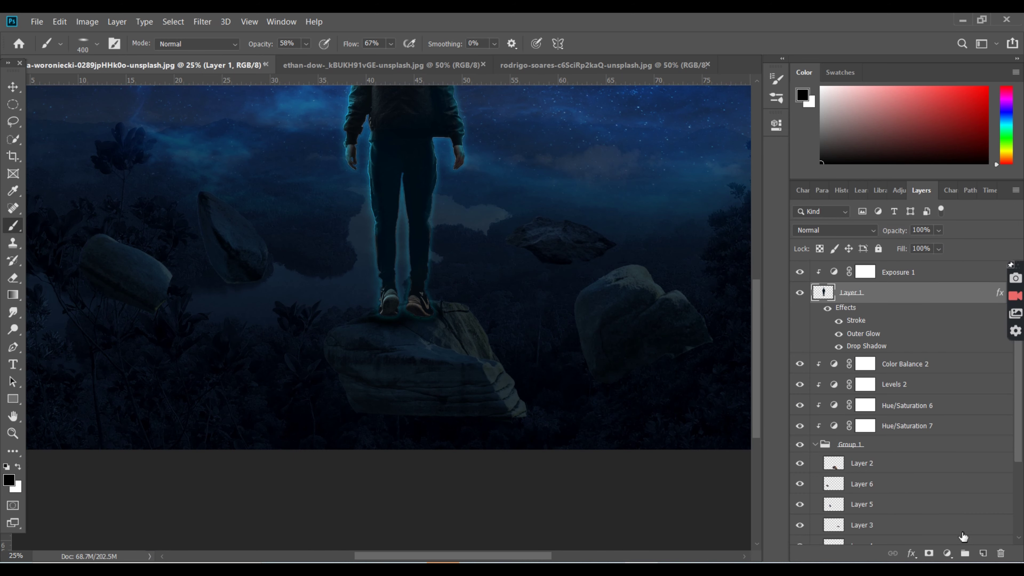
{"action": "left_click", "coordinate": [929, 553]}
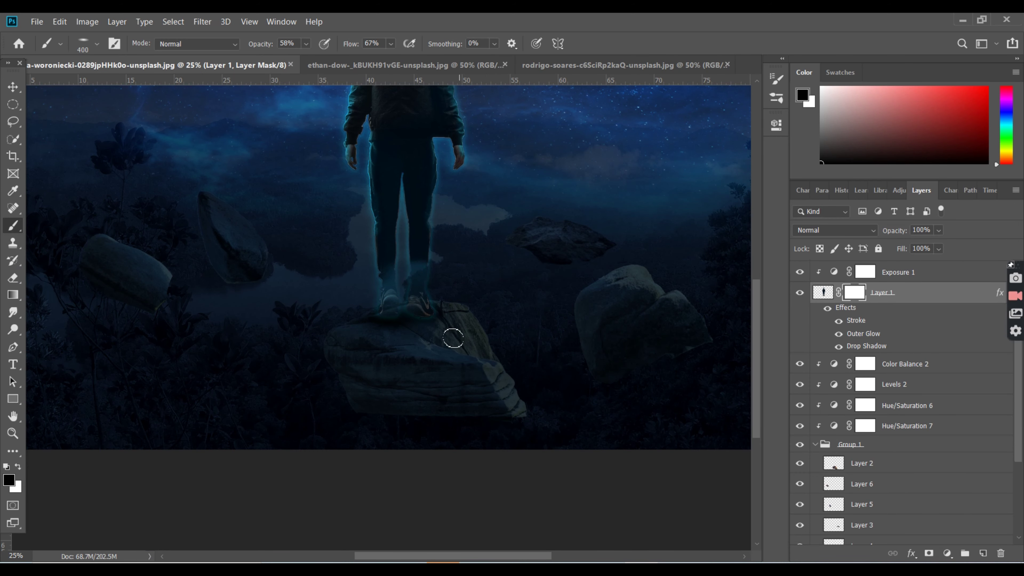
{"action": "key", "text": "ctrl+z"}
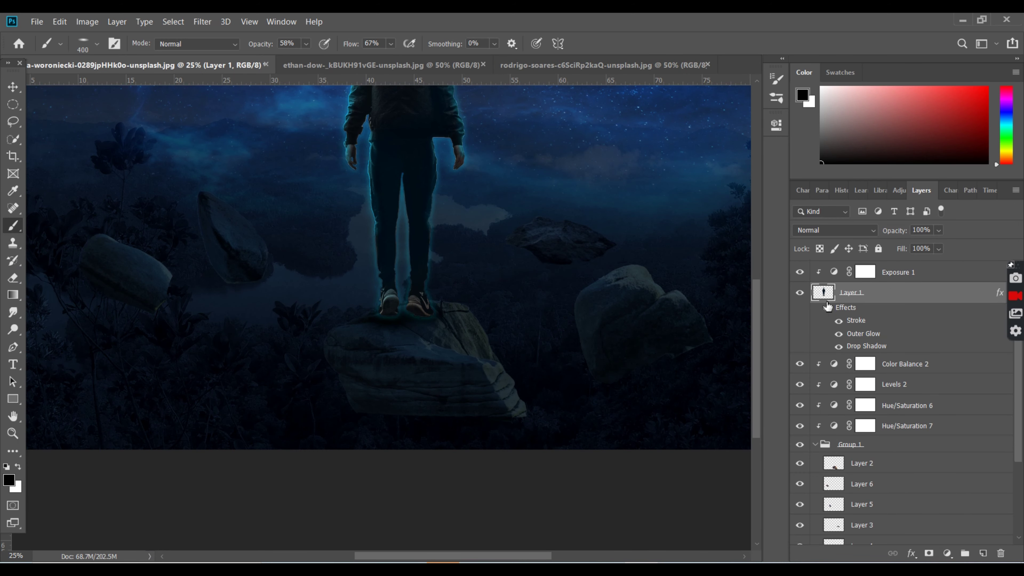
{"action": "double_click", "coordinate": [858, 320]}
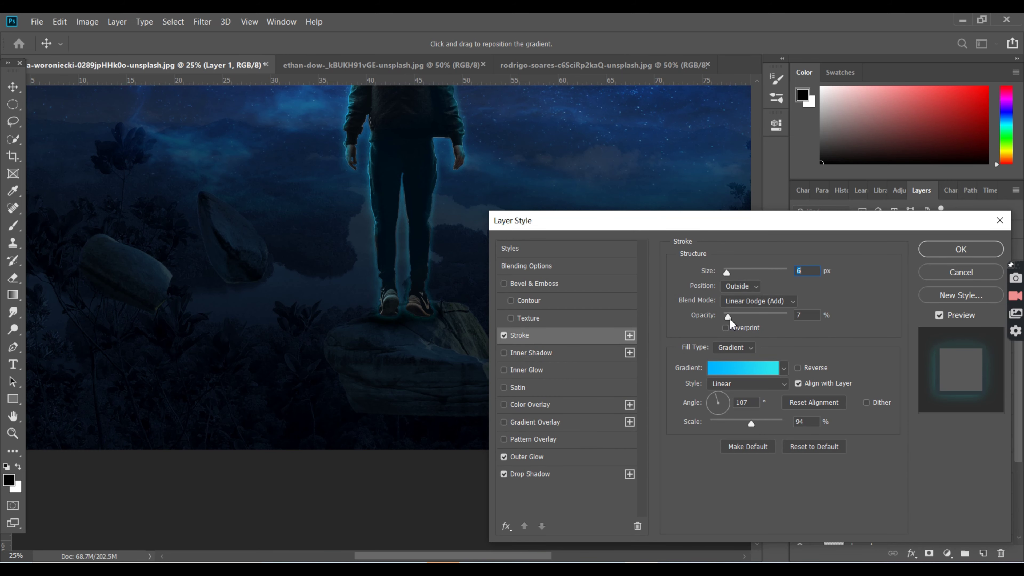
{"action": "left_click_drag", "start_coordinate": [726, 272], "coordinate": [739, 277]}
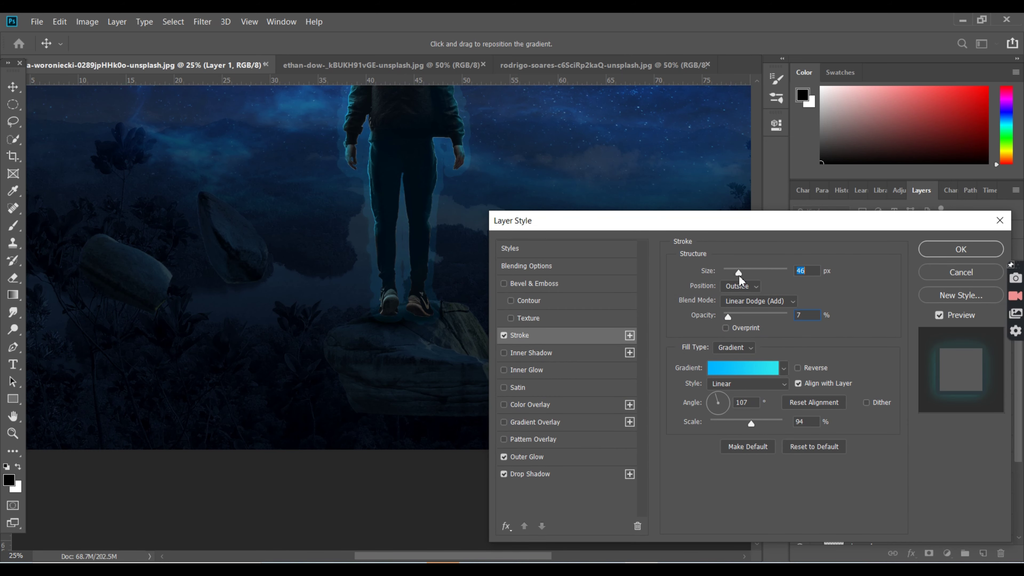
{"action": "left_click", "coordinate": [766, 301]}
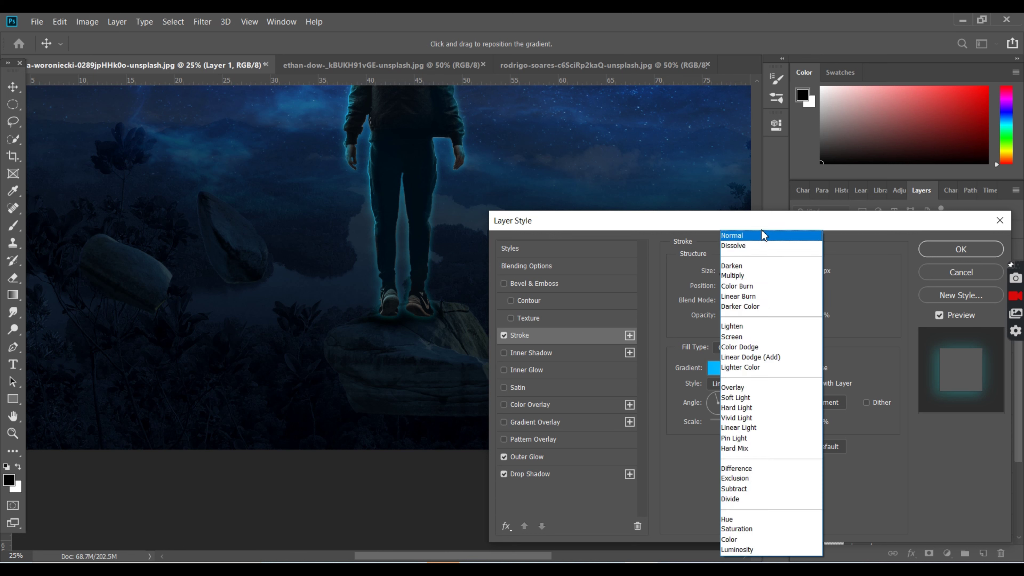
{"action": "left_click", "coordinate": [761, 233]}
{"action": "left_click", "coordinate": [952, 249]}
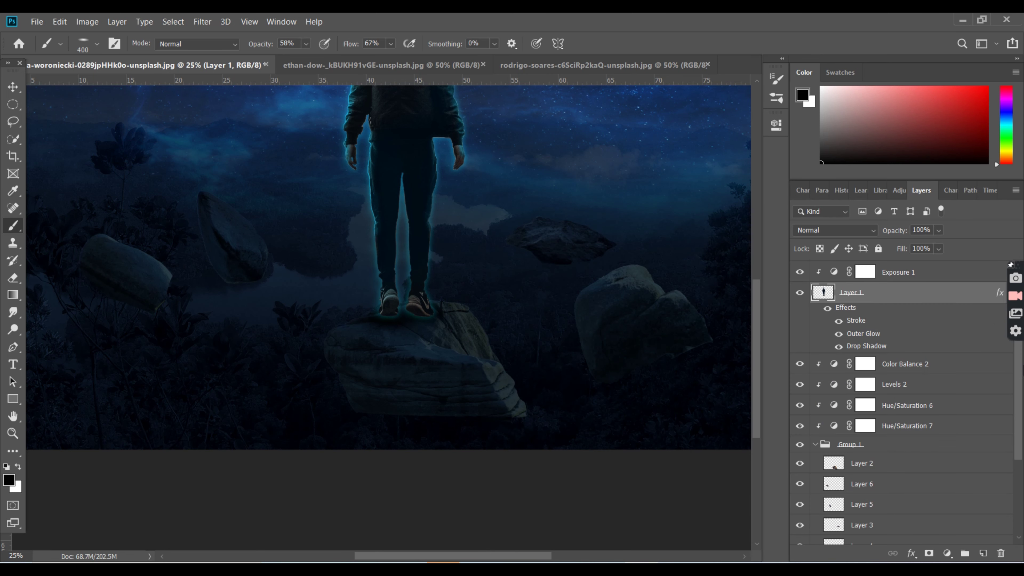
- Target the Color Fill 1 mask and load the man's silhouette as a selection
{"action": "scroll", "coordinate": [910, 292], "scroll_direction": "up", "scroll_amount": 3}
{"action": "left_click", "coordinate": [855, 271]}
{"action": "left_click", "coordinate": [825, 373], "text": "ctrl"}
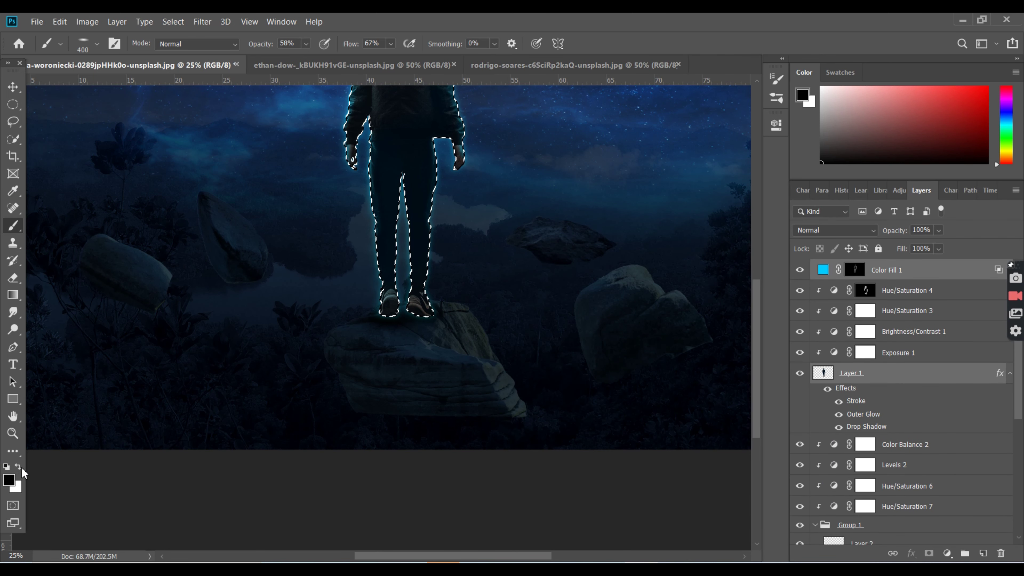
- Set the brush to 54% opacity, 43% flow and 100 px, zoomed on the man's legs
{"action": "left_click", "coordinate": [96, 43]}
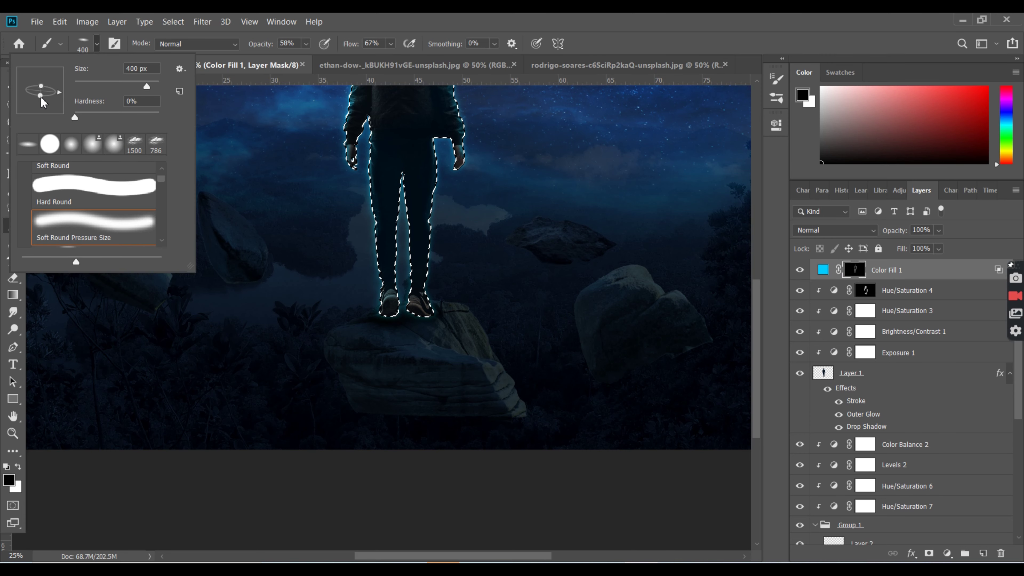
{"action": "left_click_drag", "start_coordinate": [278, 44], "coordinate": [271, 47]}
{"action": "left_click_drag", "start_coordinate": [351, 43], "coordinate": [341, 43]}
{"action": "key", "text": "bracketleft"}
{"action": "key", "text": "bracketleft"}
{"action": "key", "text": "bracketleft"}
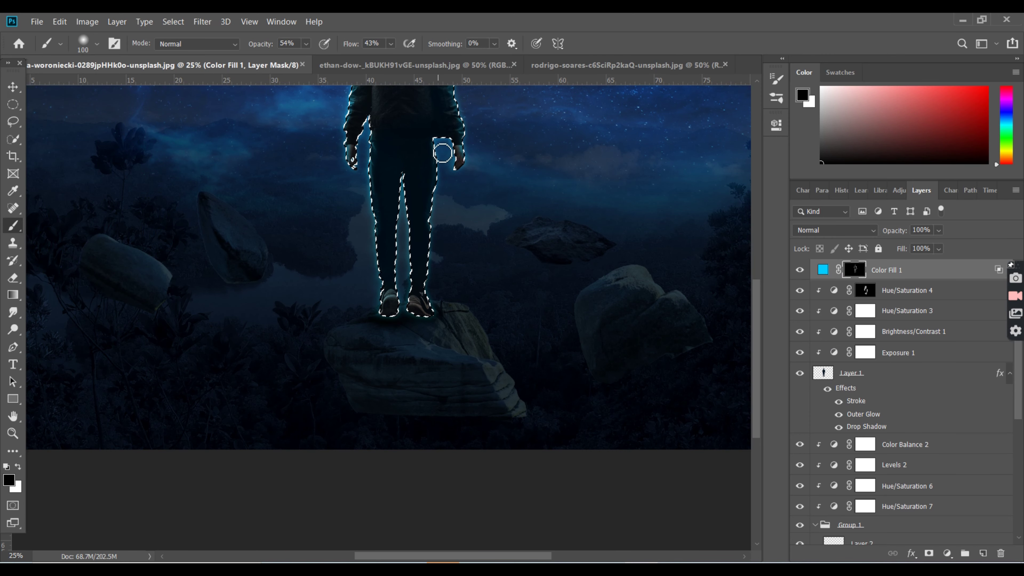
{"action": "key", "text": "ctrl+plus"}
{"action": "scroll", "coordinate": [761, 401], "scroll_direction": "up", "scroll_amount": 5}
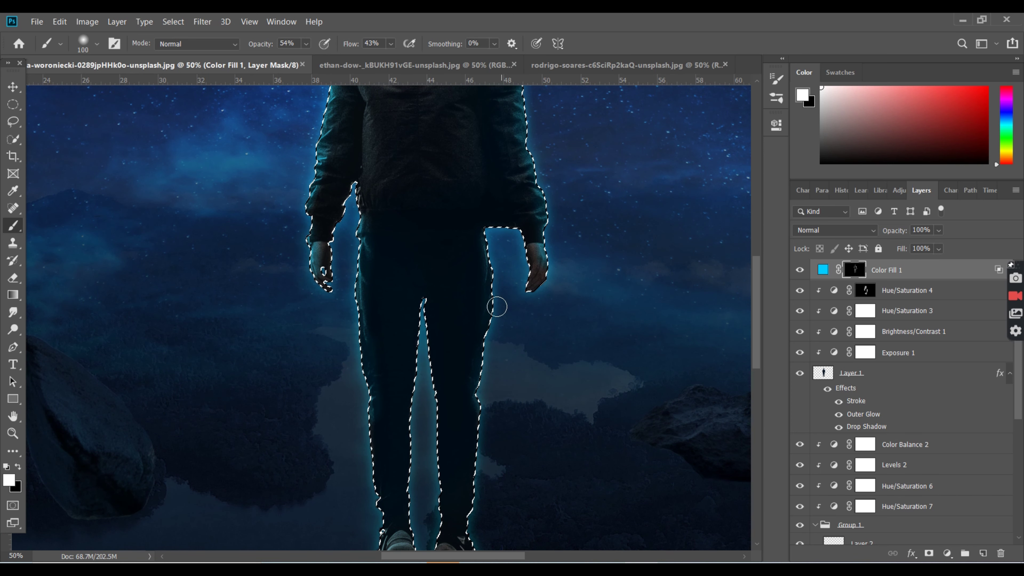
- Clip Color Fill 1 to the man's layers and repaint its mask in white at full flow
{"action": "key", "text": "x"}
{"action": "key", "text": "0"}
{"action": "key", "text": "ctrl+d"}
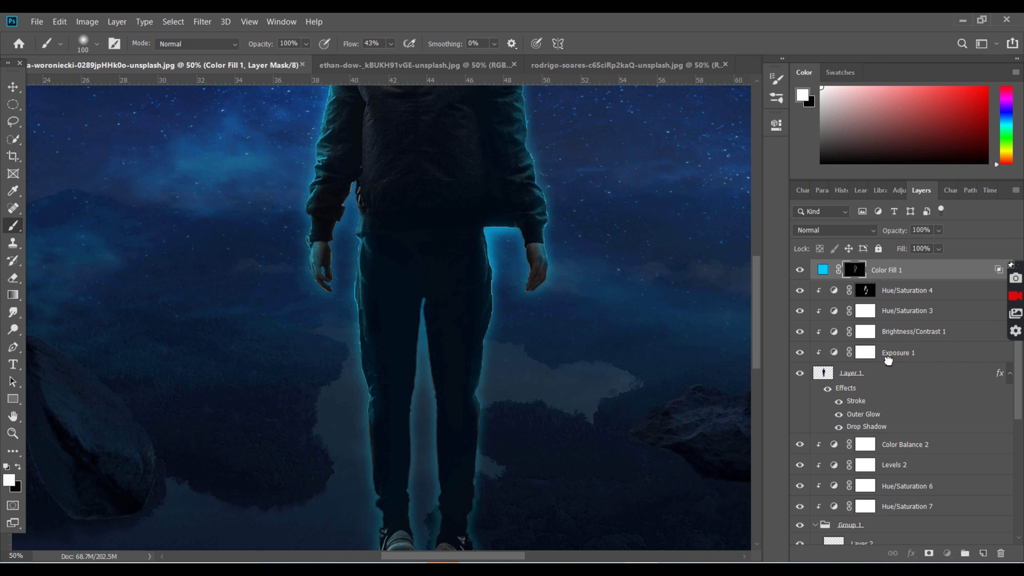
{"action": "left_click_drag", "start_coordinate": [823, 269], "coordinate": [912, 357]}
{"action": "left_click", "coordinate": [866, 270]}
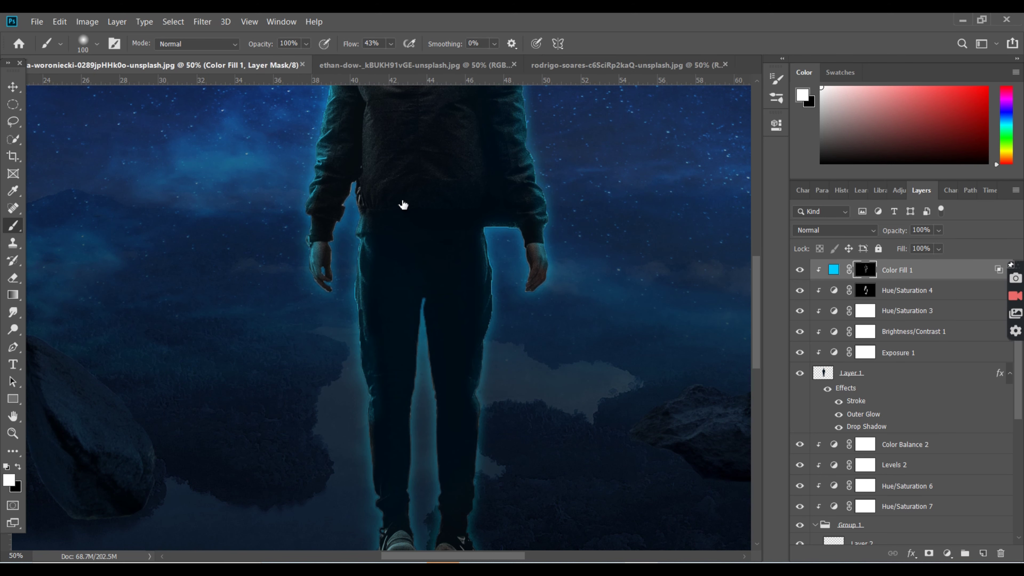
{"action": "key", "text": "ctrl+shift+d"}
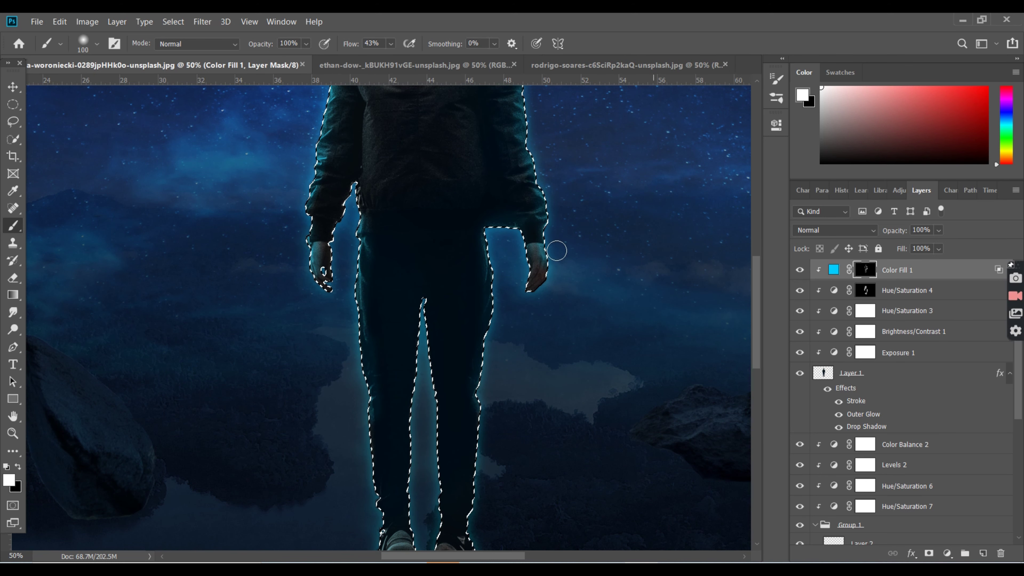
{"action": "key", "text": "shift+0"}
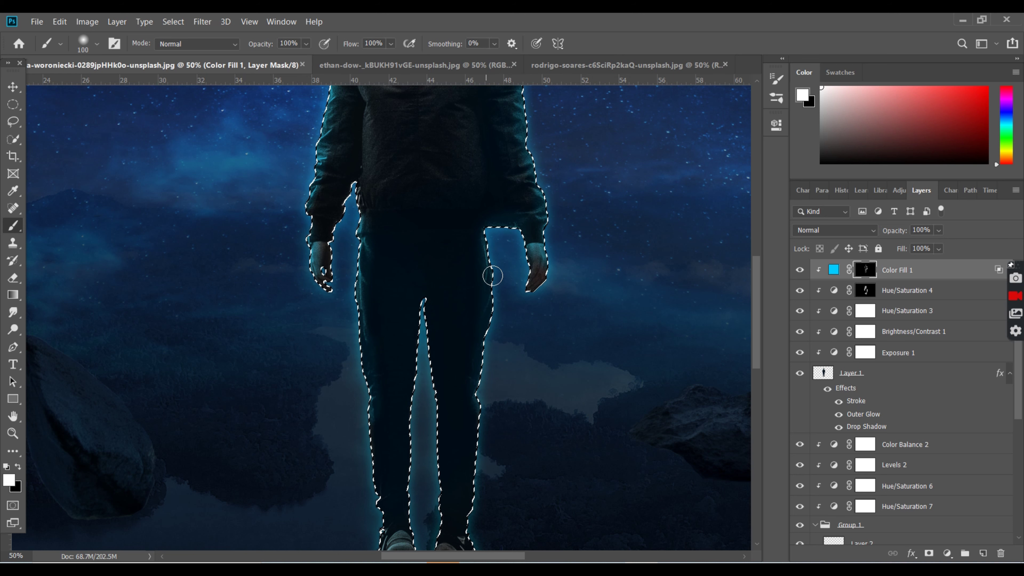
{"action": "key", "text": "ctrl+d"}
- Thin the man's Stroke effect to 1 px and raise its opacity
{"action": "double_click", "coordinate": [866, 375]}
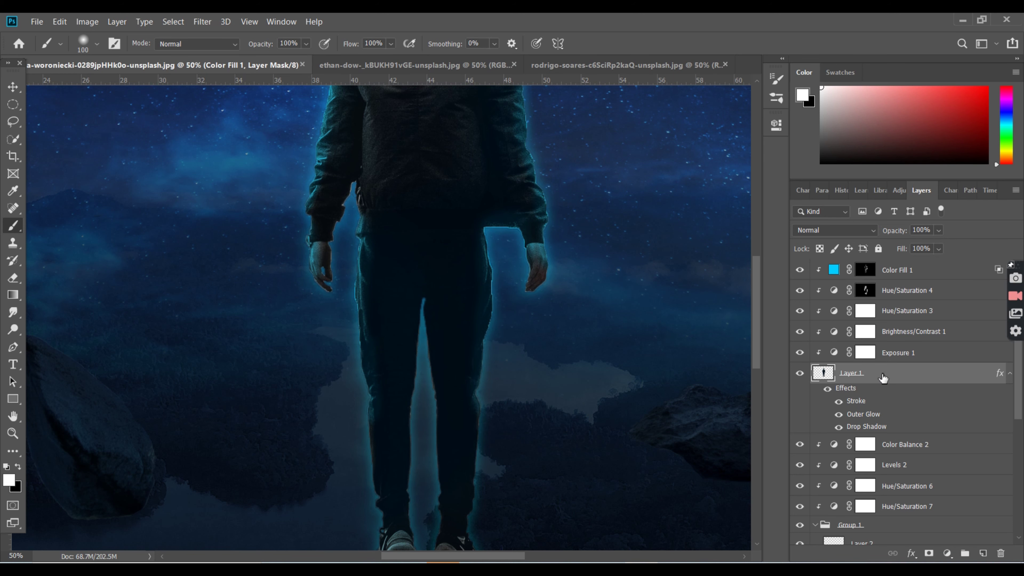
{"action": "left_click", "coordinate": [568, 340]}
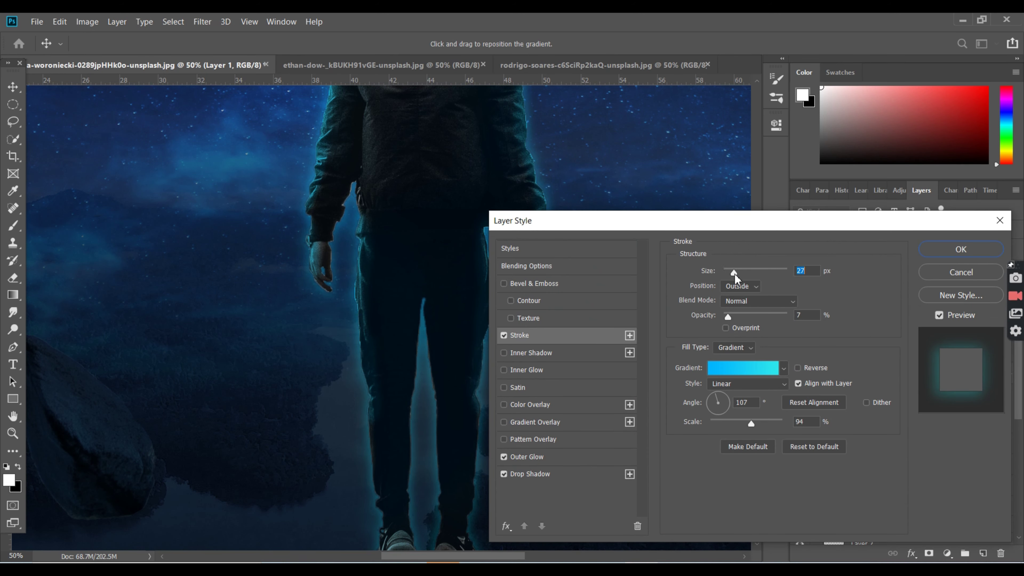
{"action": "left_click_drag", "start_coordinate": [735, 278], "coordinate": [716, 279]}
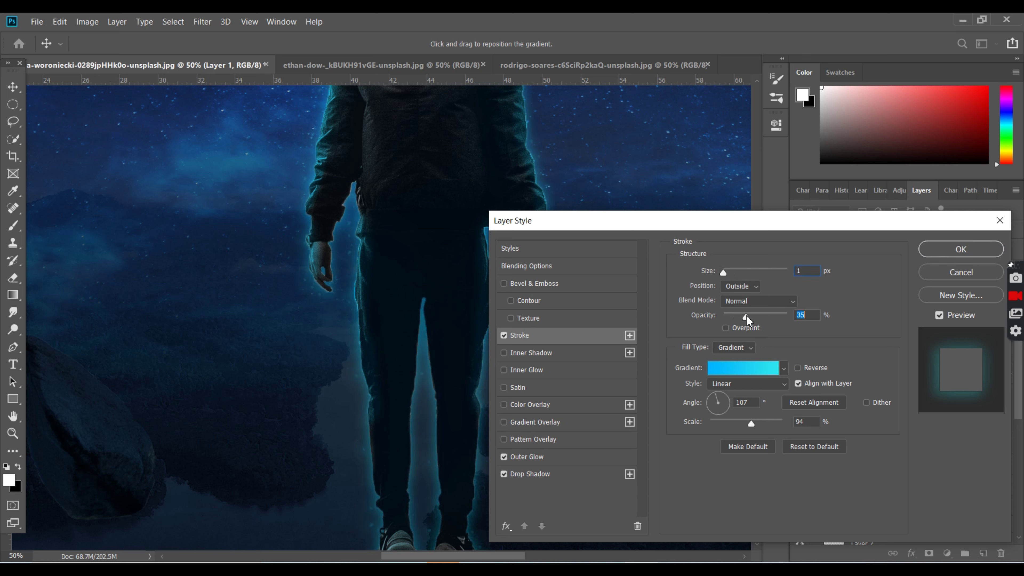
{"action": "left_click_drag", "start_coordinate": [729, 324], "coordinate": [735, 322]}
- Add a cyan Color Dodge Satin at 29% opacity, then zoom out to the full picture
{"action": "left_click", "coordinate": [540, 388]}
{"action": "left_click", "coordinate": [811, 273]}
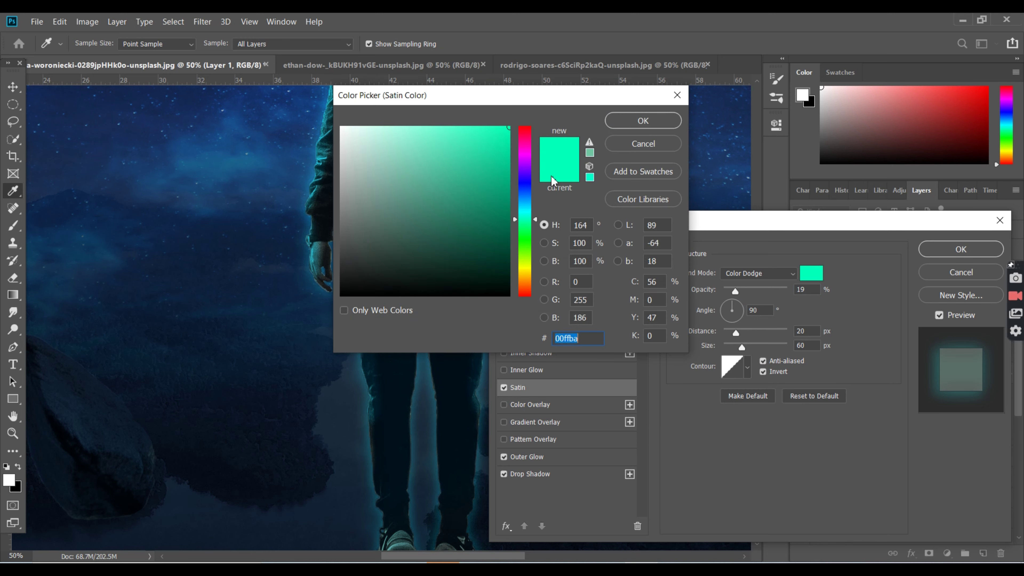
{"action": "left_click", "coordinate": [523, 204]}
{"action": "left_click", "coordinate": [650, 122]}
{"action": "left_click_drag", "start_coordinate": [740, 290], "coordinate": [742, 291]}
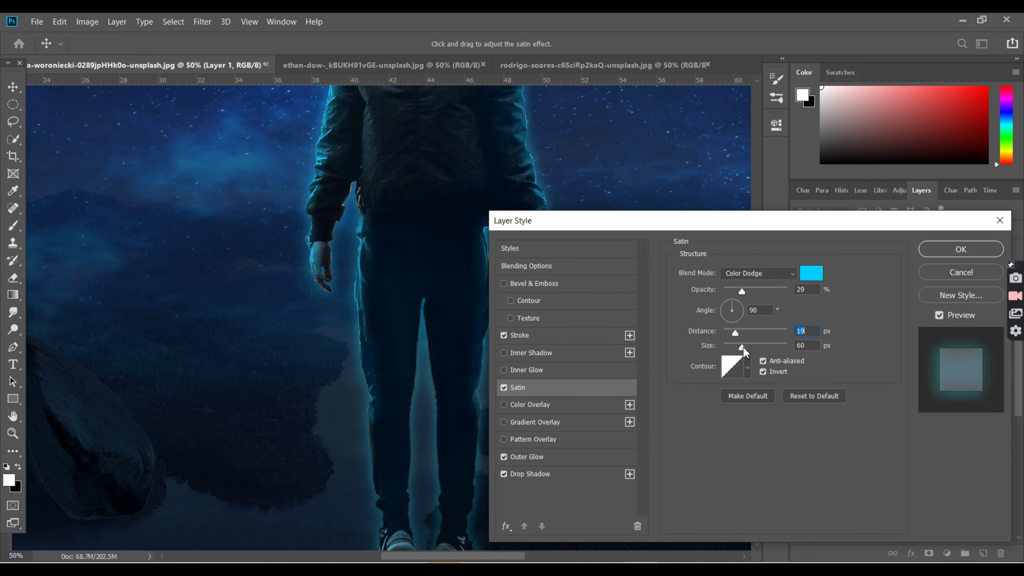
{"action": "key", "text": "Return"}
{"action": "key", "text": "ctrl+minus"}
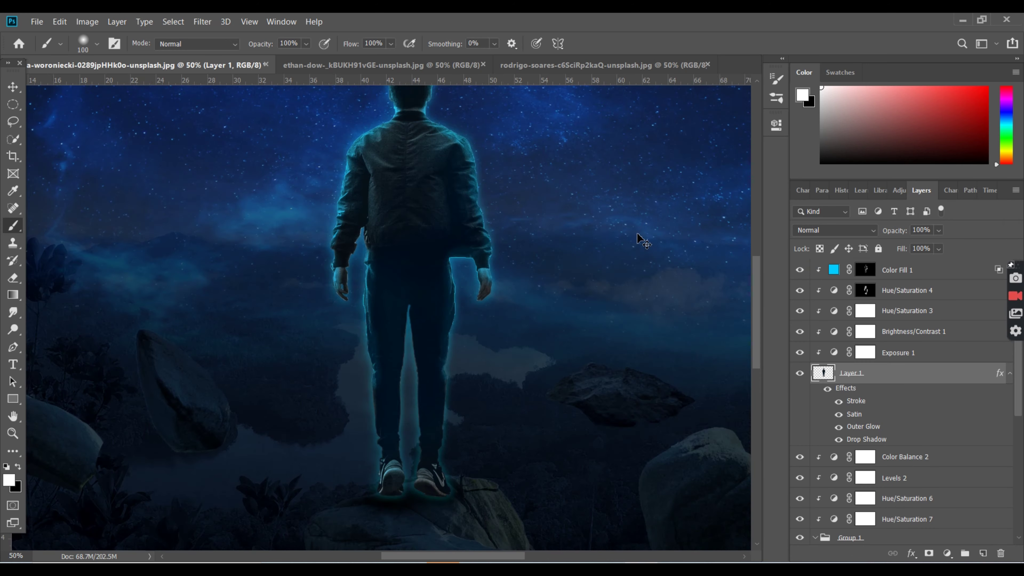
{"action": "key", "text": "ctrl+minus"}
{"action": "key", "text": "ctrl+minus"}
- Select the Layer 3 rock right of the man, scale it to 111.66% and tilt it -14.35°
{"action": "left_click", "coordinate": [13, 88]}
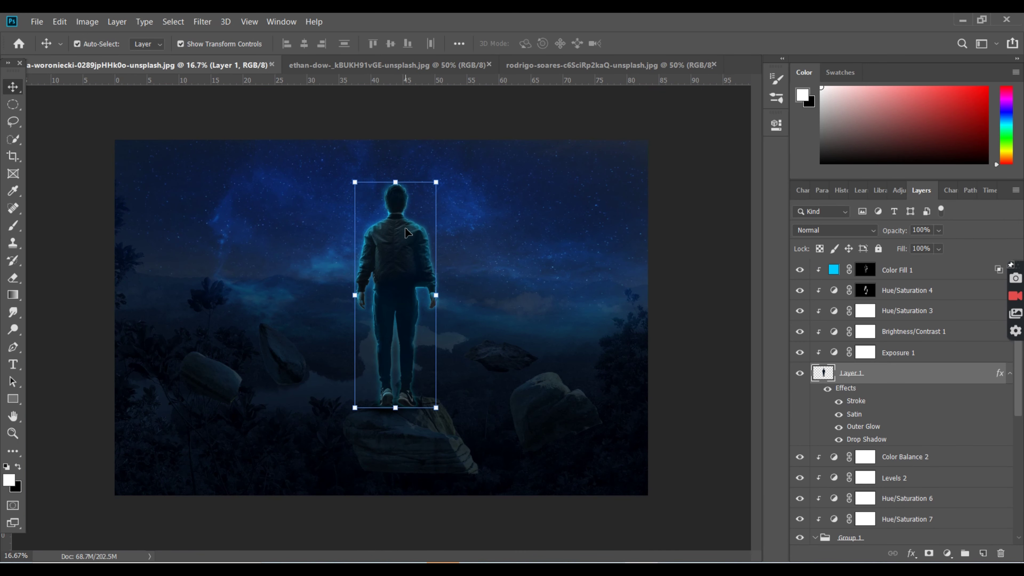
{"action": "key", "text": "ctrl+plus"}
{"action": "key", "text": "ctrl+plus"}
{"action": "scroll", "coordinate": [758, 307], "scroll_direction": "up", "scroll_amount": 1}
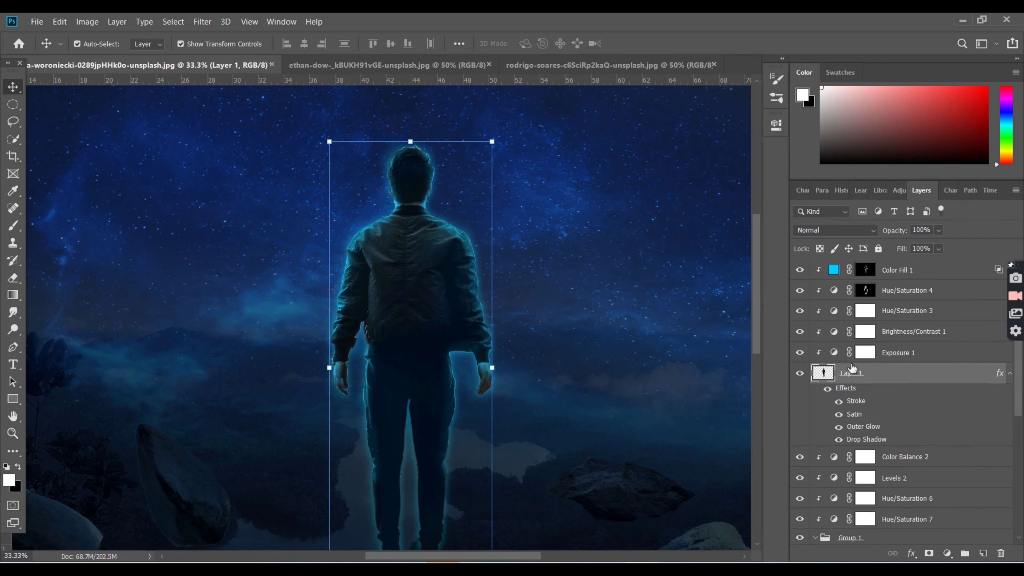
{"action": "left_click", "coordinate": [866, 269]}
{"action": "key", "text": "b"}
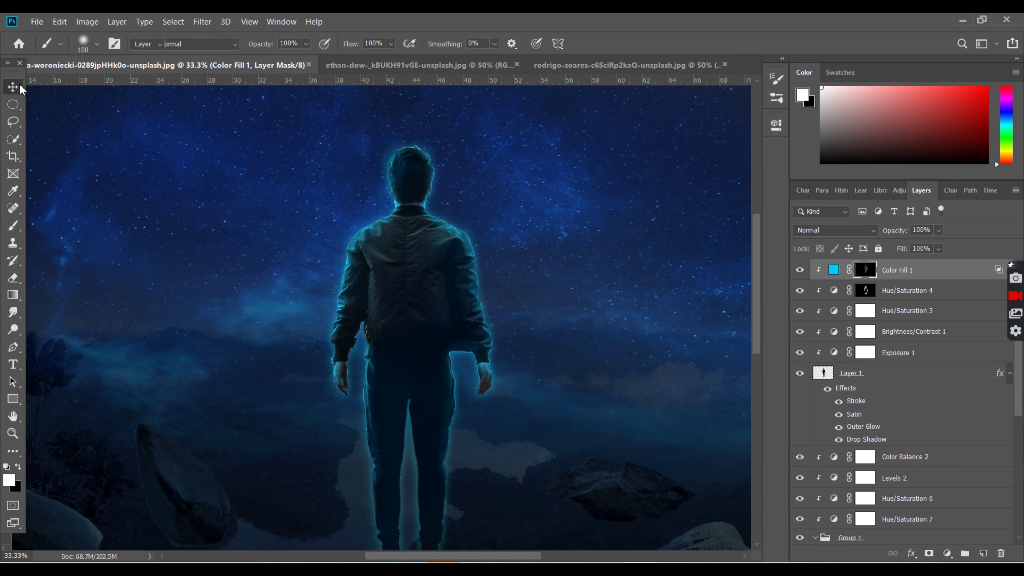
{"action": "left_click", "coordinate": [20, 89]}
{"action": "scroll", "coordinate": [731, 348], "scroll_direction": "down", "scroll_amount": 4}
{"action": "left_click", "coordinate": [571, 361]}
{"action": "left_click_drag", "start_coordinate": [571, 361], "coordinate": [539, 350]}
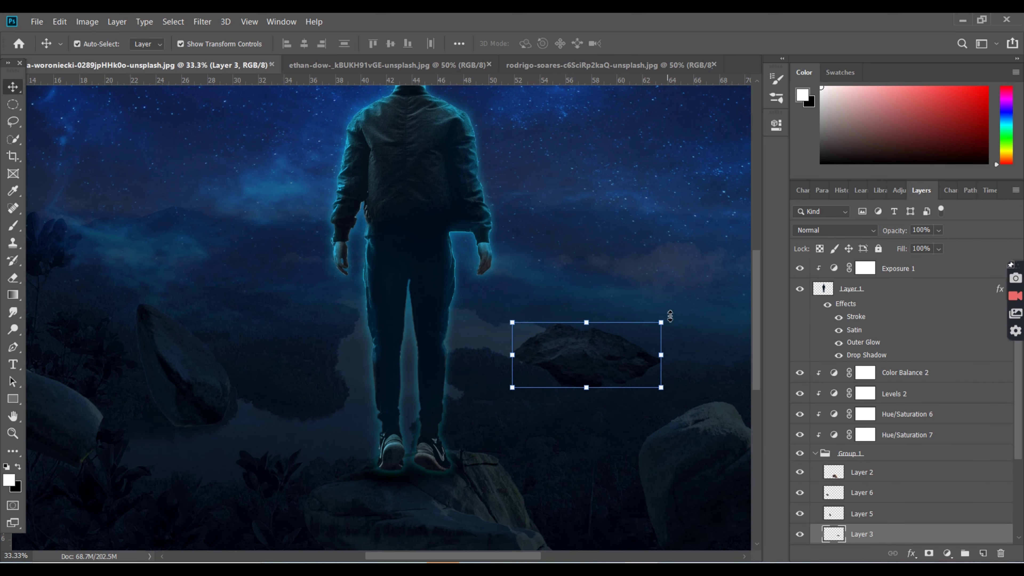
{"action": "mouse_move", "coordinate": [670, 317]}
{"action": "left_mouse_down"}
{"action": "mouse_move", "coordinate": [638, 285]}
{"action": "mouse_move", "coordinate": [662, 310]}
{"action": "mouse_move", "coordinate": [711, 220]}
{"action": "left_mouse_up"}
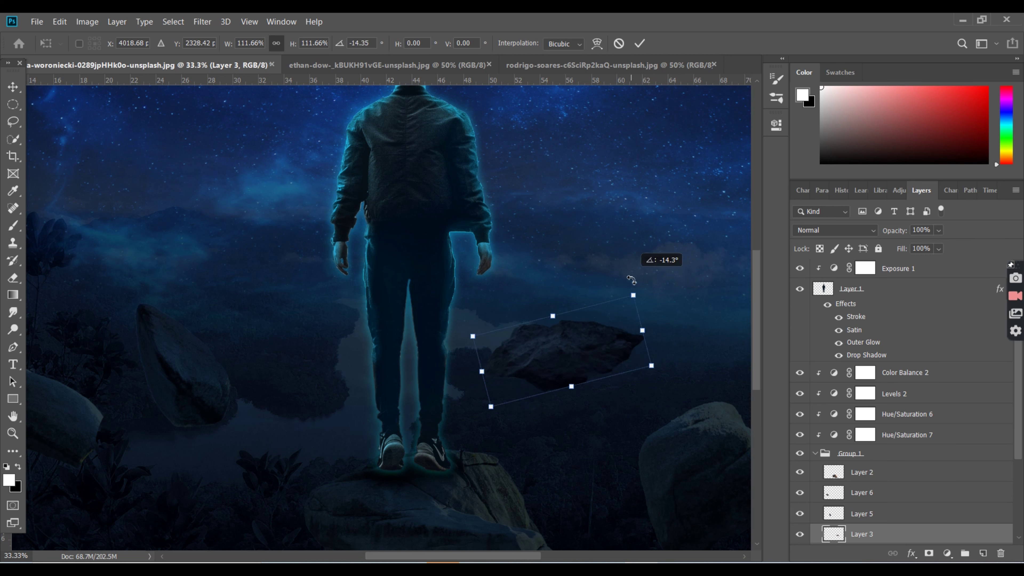
- Open pngwing.com.png from Downloads, drag it into the composite, and move Layer 7 into Group 1
{"action": "left_click", "coordinate": [37, 22]}
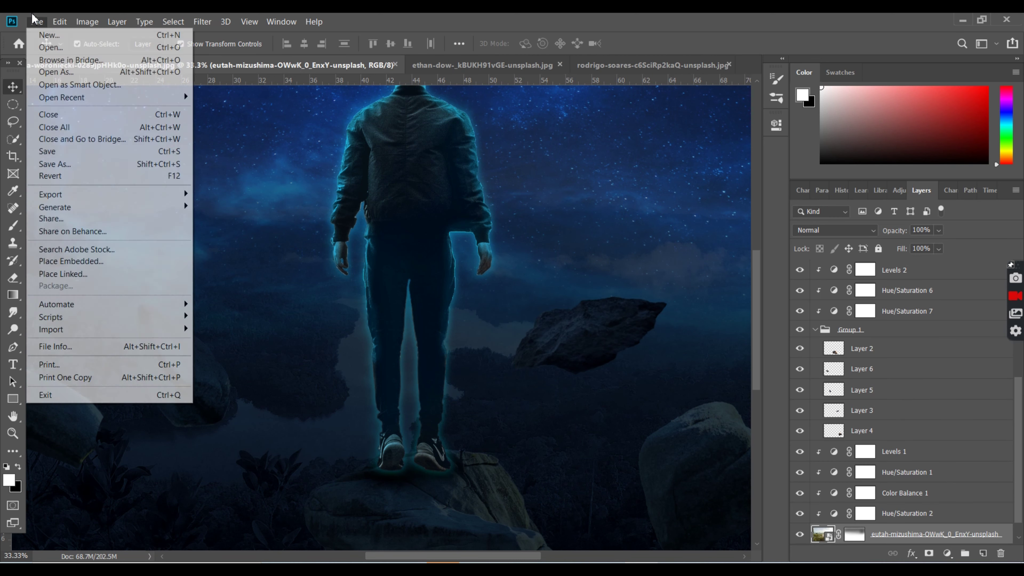
{"action": "left_click", "coordinate": [52, 44]}
{"action": "left_click", "coordinate": [59, 132]}
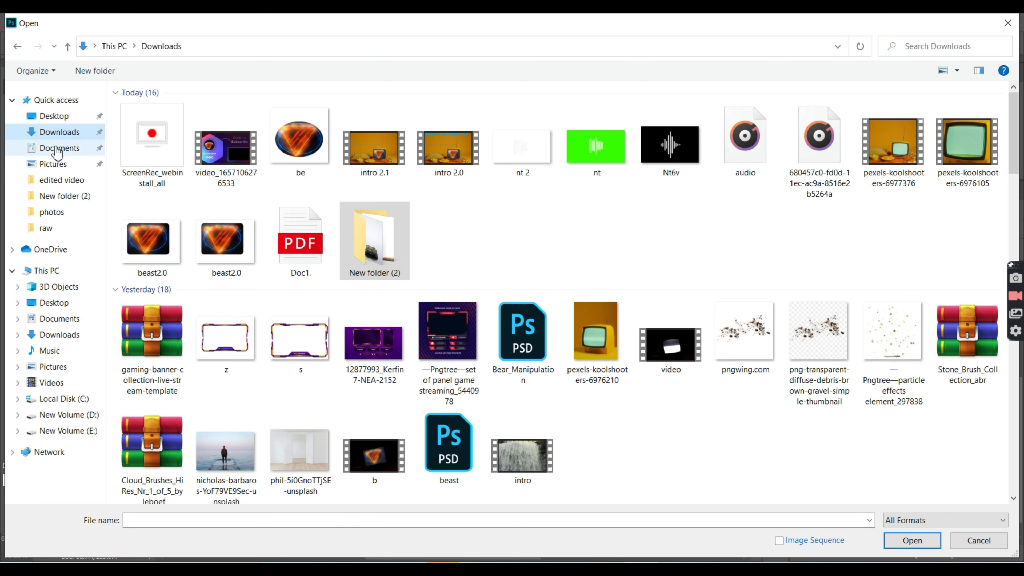
{"action": "double_click", "coordinate": [745, 335]}
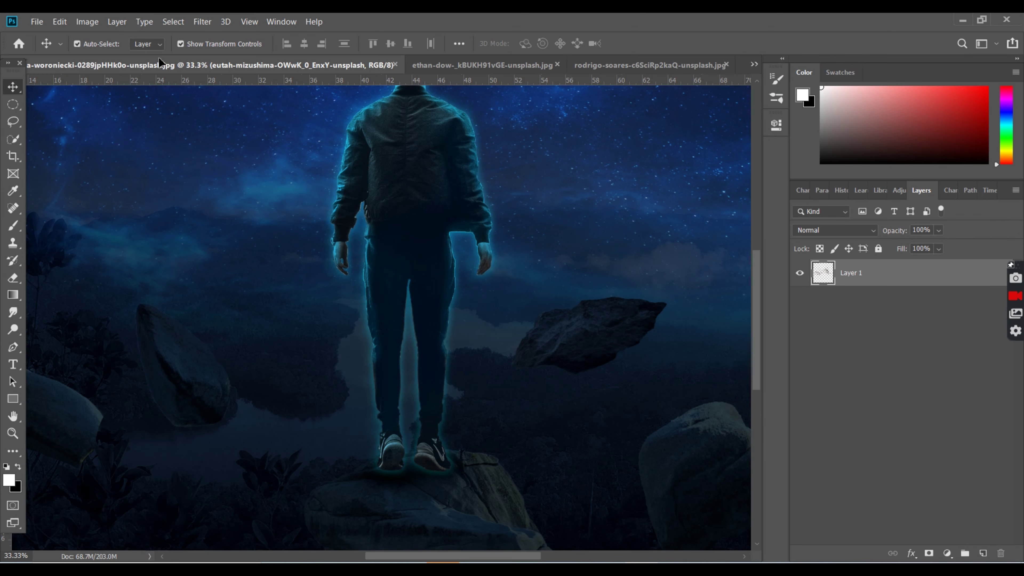
{"action": "left_click_drag", "start_coordinate": [147, 69], "coordinate": [590, 366]}
{"action": "mouse_move", "coordinate": [887, 534]}
{"action": "left_mouse_down"}
{"action": "mouse_move", "coordinate": [898, 460]}
{"action": "mouse_move", "coordinate": [887, 340]}
{"action": "left_mouse_up"}
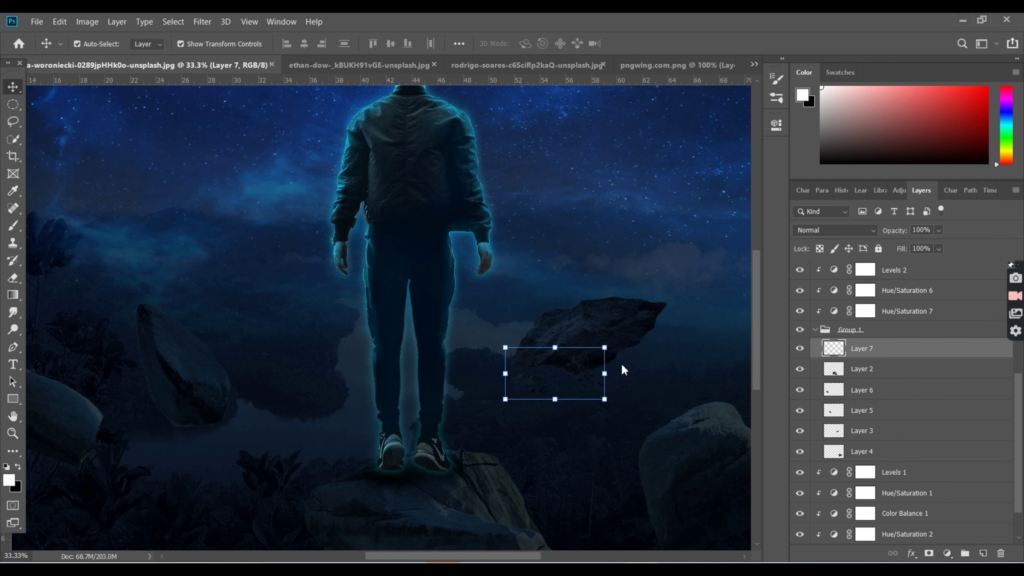
- Rotate and scale the Layer 7 debris to sit under the floating rock
{"action": "mouse_move", "coordinate": [615, 337]}
{"action": "left_mouse_down"}
{"action": "mouse_move", "coordinate": [605, 355]}
{"action": "mouse_move", "coordinate": [589, 348]}
{"action": "left_mouse_up"}
{"action": "left_click_drag", "start_coordinate": [666, 351], "coordinate": [704, 392]}
{"action": "scroll", "coordinate": [646, 484], "scroll_direction": "down", "scroll_amount": 3}
{"action": "scroll", "coordinate": [450, 348], "scroll_direction": "right", "scroll_amount": 4}
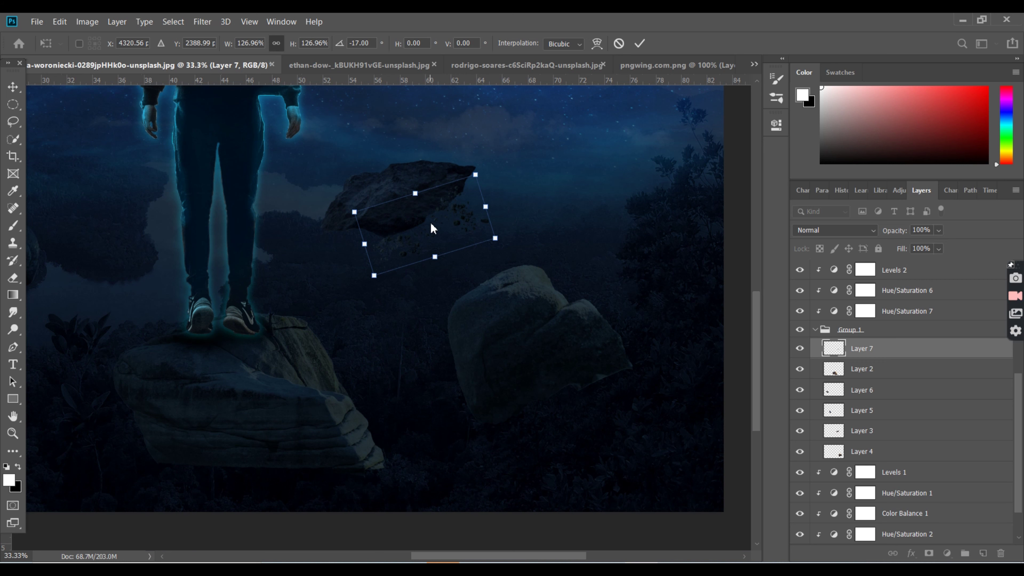
{"action": "key", "text": "Return"}
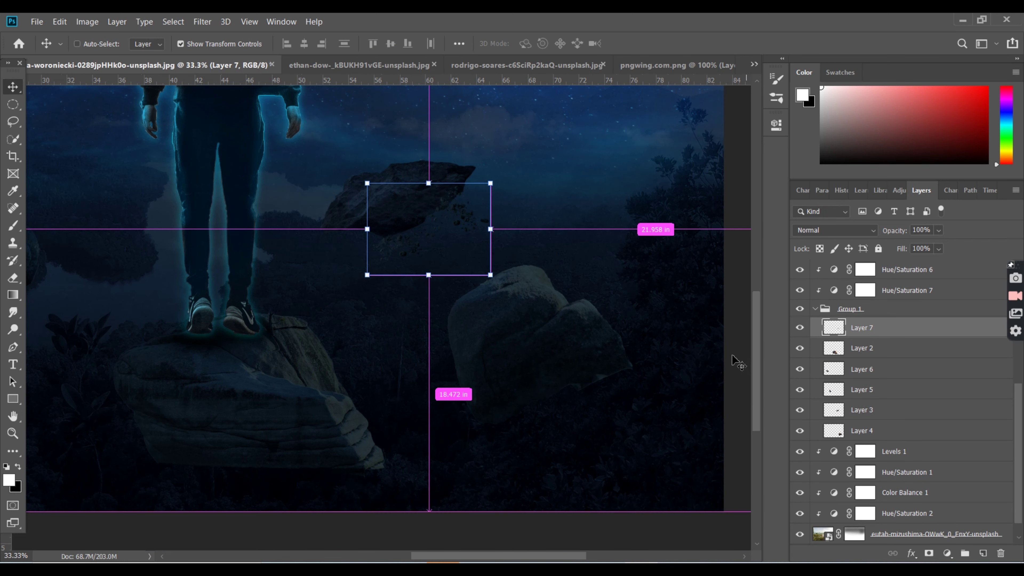
- Duplicate the debris and place the resized copy on the boulder
{"action": "key", "text": "ctrl+j"}
{"action": "mouse_move", "coordinate": [464, 228]}
{"action": "left_mouse_down"}
{"action": "mouse_move", "coordinate": [588, 389]}
{"action": "mouse_move", "coordinate": [644, 395]}
{"action": "mouse_move", "coordinate": [610, 372]}
{"action": "left_mouse_up"}
{"action": "key", "text": "ctrl+t"}
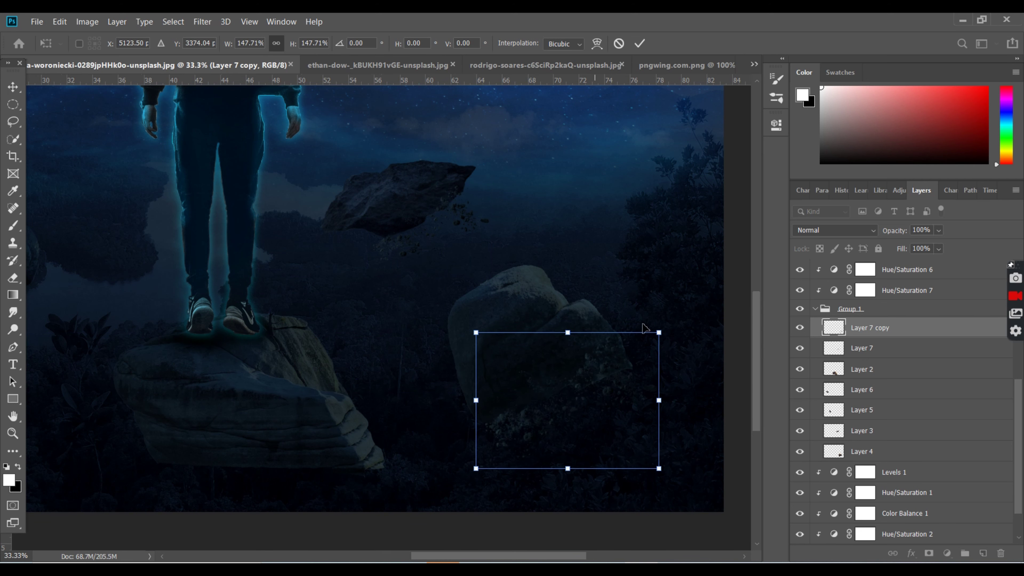
{"action": "key", "text": "Return"}
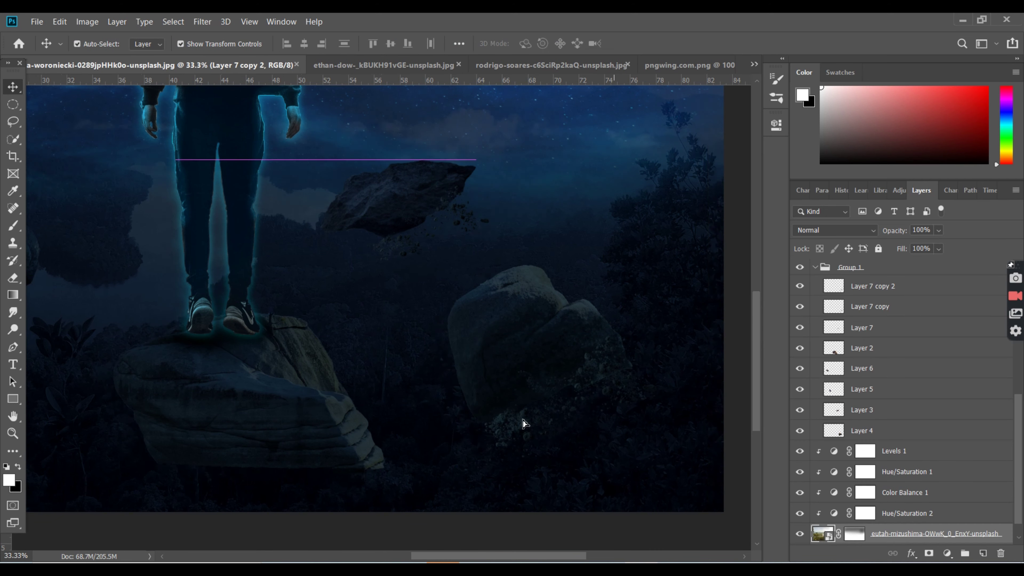
- Move the second debris copy under the man's rock, tilted about 28° and slightly enlarged
{"action": "left_click", "coordinate": [884, 290]}
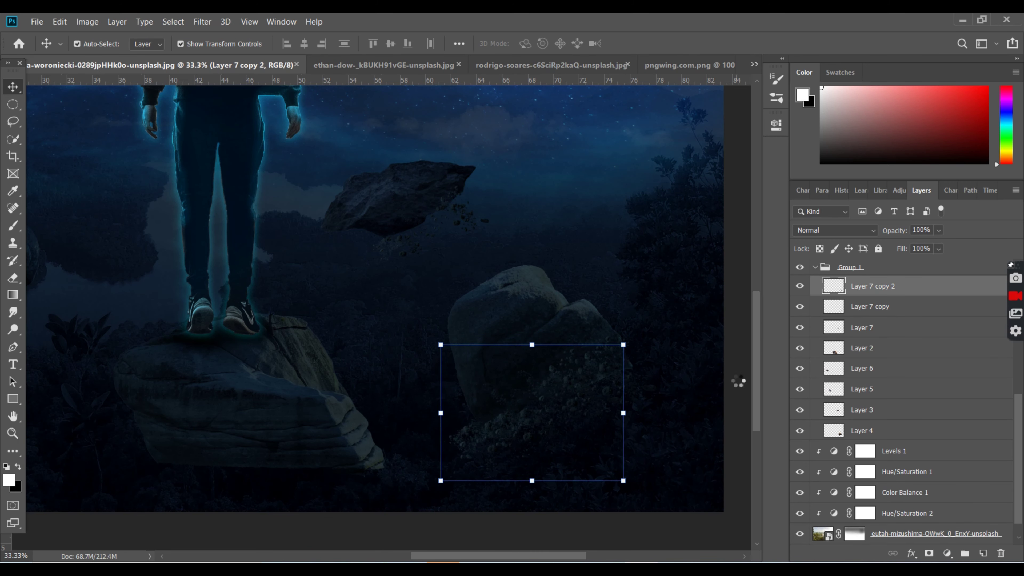
{"action": "left_click_drag", "start_coordinate": [531, 413], "coordinate": [512, 412]}
{"action": "left_click_drag", "start_coordinate": [472, 441], "coordinate": [191, 463]}
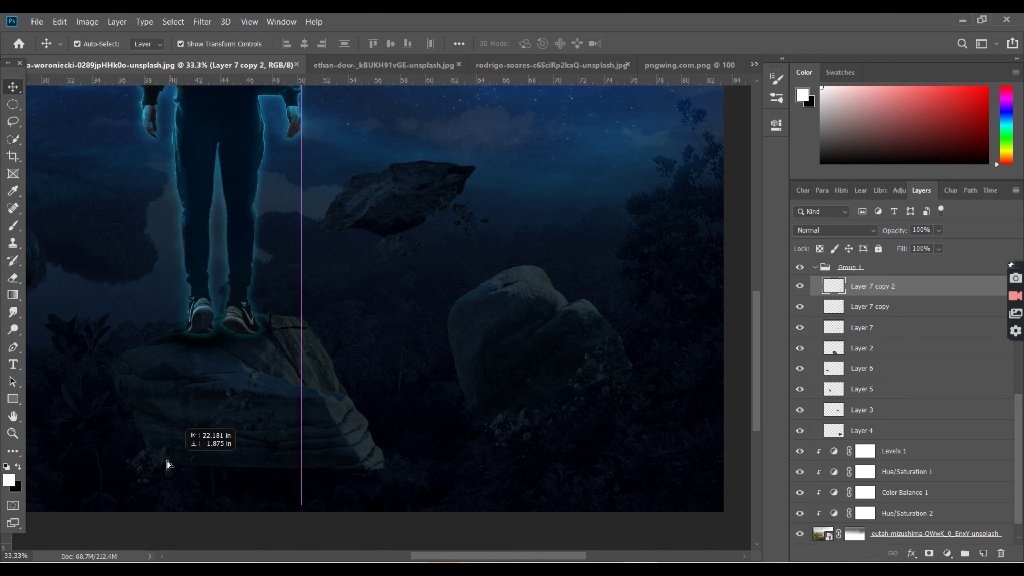
{"action": "left_click_drag", "start_coordinate": [323, 364], "coordinate": [347, 418]}
{"action": "left_click_drag", "start_coordinate": [258, 431], "coordinate": [304, 462]}
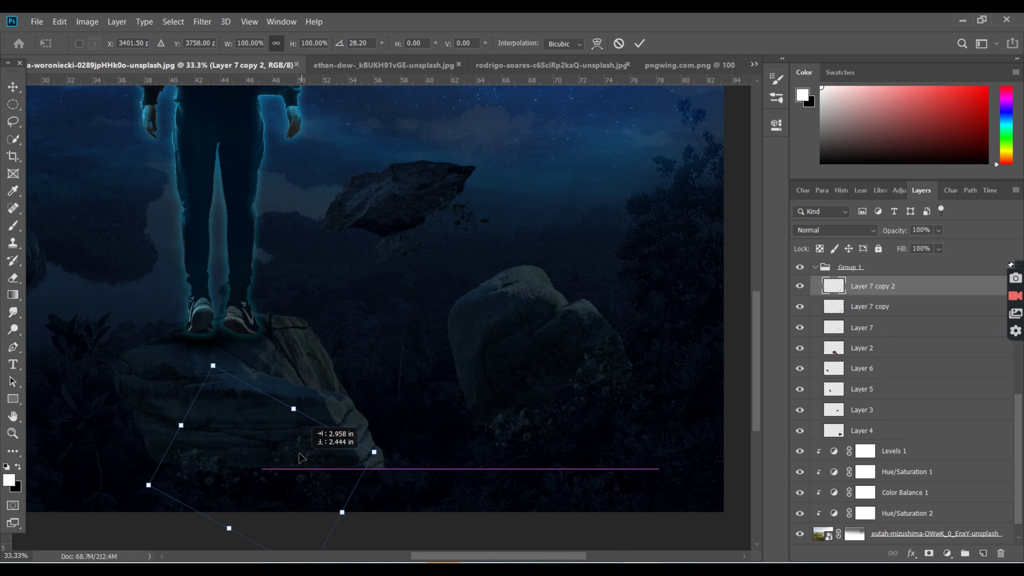
{"action": "left_click_drag", "start_coordinate": [382, 451], "coordinate": [383, 452]}
{"action": "key", "text": "Return"}
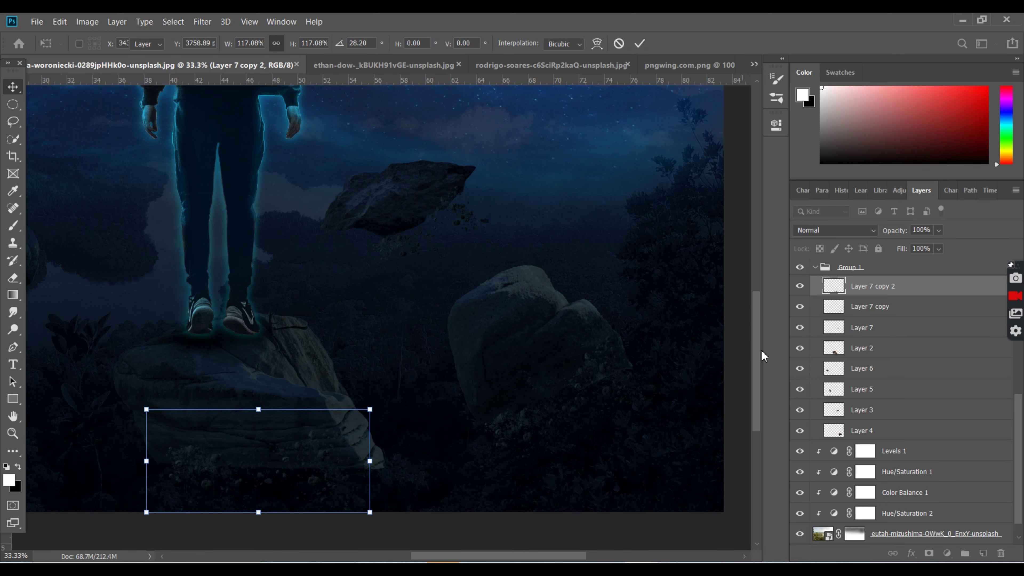
- Lower the left rock and duplicate the debris onto it, tilted about 27°
{"action": "scroll", "coordinate": [270, 313], "scroll_direction": "left", "scroll_amount": 10}
{"action": "left_click", "coordinate": [269, 313]}
{"action": "left_click_drag", "start_coordinate": [270, 314], "coordinate": [283, 358]}
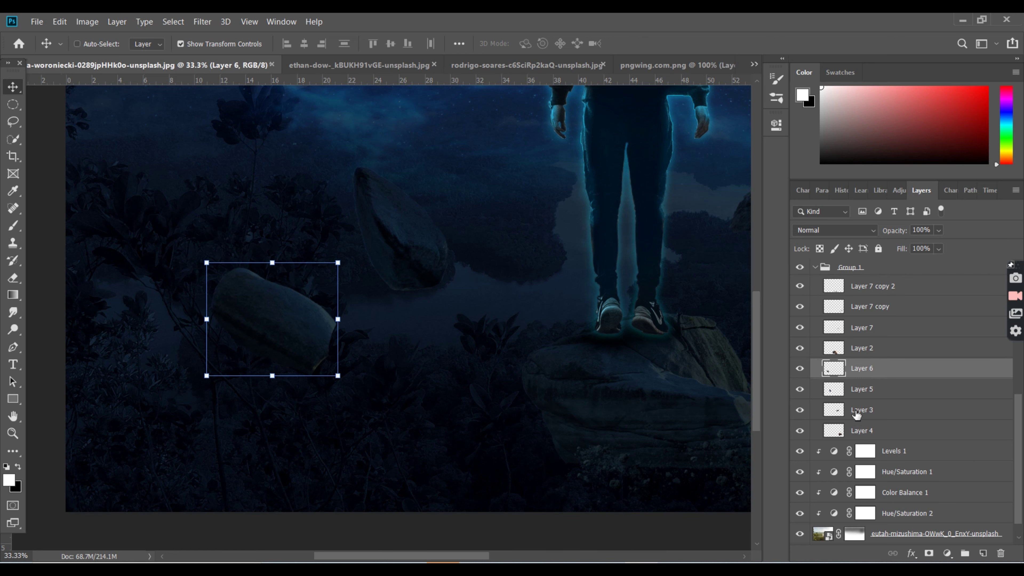
{"action": "left_click", "coordinate": [888, 288]}
{"action": "key", "text": "ctrl+j"}
{"action": "mouse_move", "coordinate": [642, 459]}
{"action": "left_mouse_down"}
{"action": "mouse_move", "coordinate": [338, 458]}
{"action": "mouse_move", "coordinate": [228, 350]}
{"action": "mouse_move", "coordinate": [268, 336]}
{"action": "left_mouse_up"}
{"action": "mouse_move", "coordinate": [406, 297]}
{"action": "left_mouse_down"}
{"action": "mouse_move", "coordinate": [390, 398]}
{"action": "mouse_move", "coordinate": [320, 377]}
{"action": "mouse_move", "coordinate": [304, 394]}
{"action": "mouse_move", "coordinate": [419, 300]}
{"action": "left_mouse_up"}
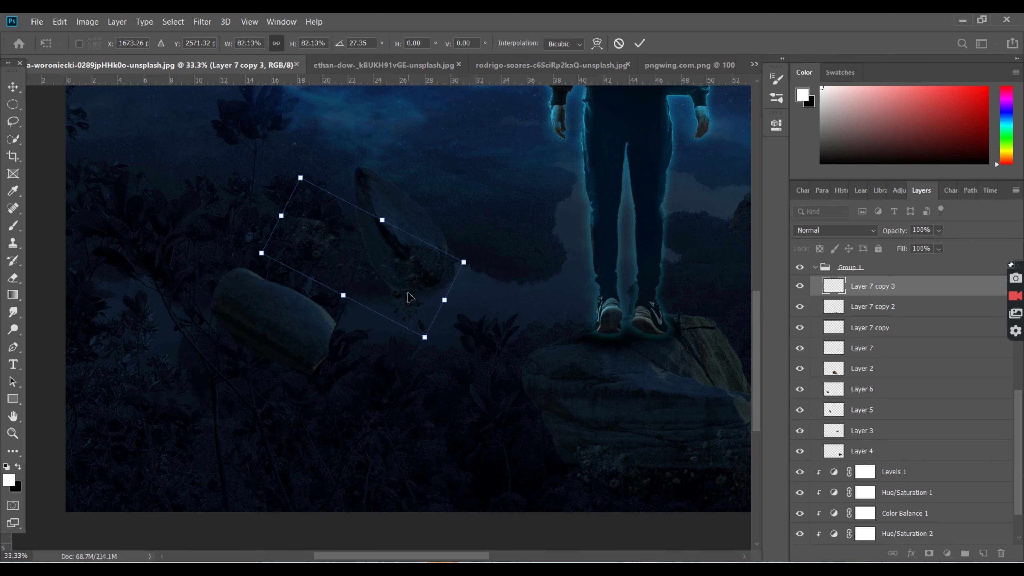
{"action": "key", "text": "Return"}
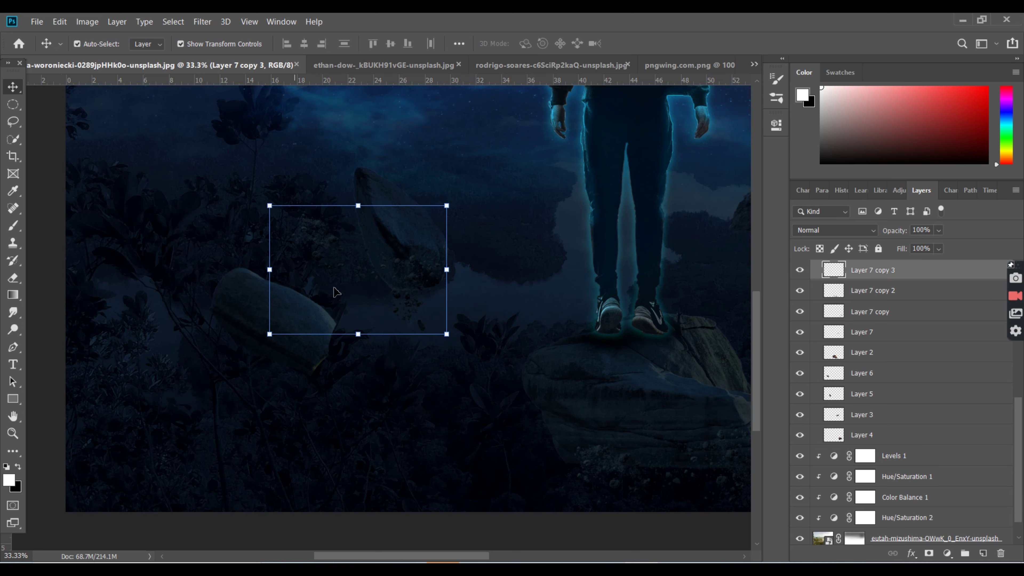
- Enlarge the newest debris copy and fit it, tilted, beneath the left rock
{"action": "left_click", "coordinate": [332, 252]}
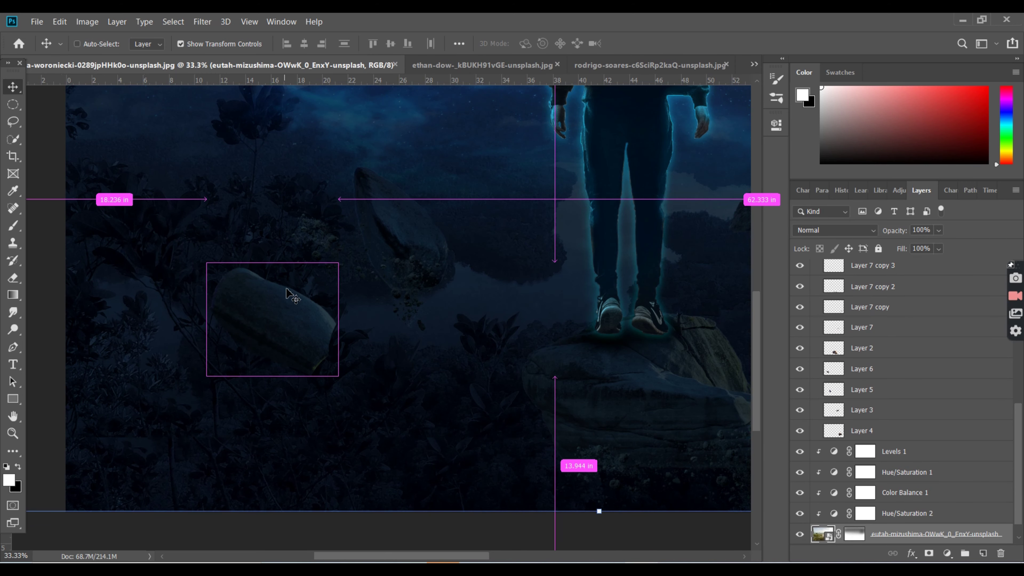
{"action": "left_click", "coordinate": [934, 273]}
{"action": "key", "text": "ctrl+t"}
{"action": "mouse_move", "coordinate": [356, 336]}
{"action": "left_mouse_down"}
{"action": "mouse_move", "coordinate": [357, 362]}
{"action": "mouse_move", "coordinate": [215, 411]}
{"action": "left_mouse_up"}
{"action": "mouse_move", "coordinate": [343, 275]}
{"action": "left_mouse_down"}
{"action": "mouse_move", "coordinate": [297, 305]}
{"action": "mouse_move", "coordinate": [272, 368]}
{"action": "mouse_move", "coordinate": [309, 442]}
{"action": "left_mouse_up"}
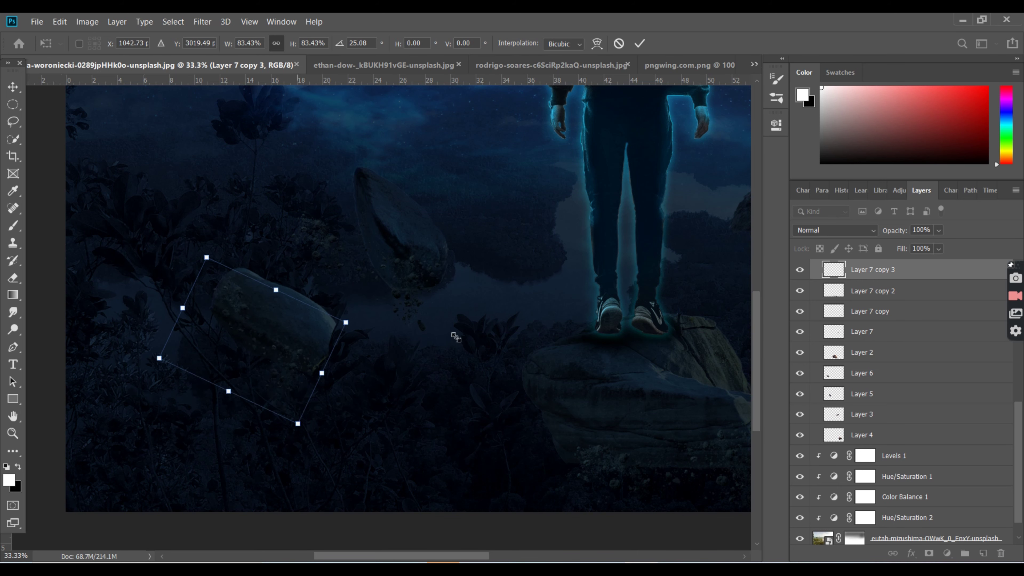
{"action": "key", "text": "Return"}
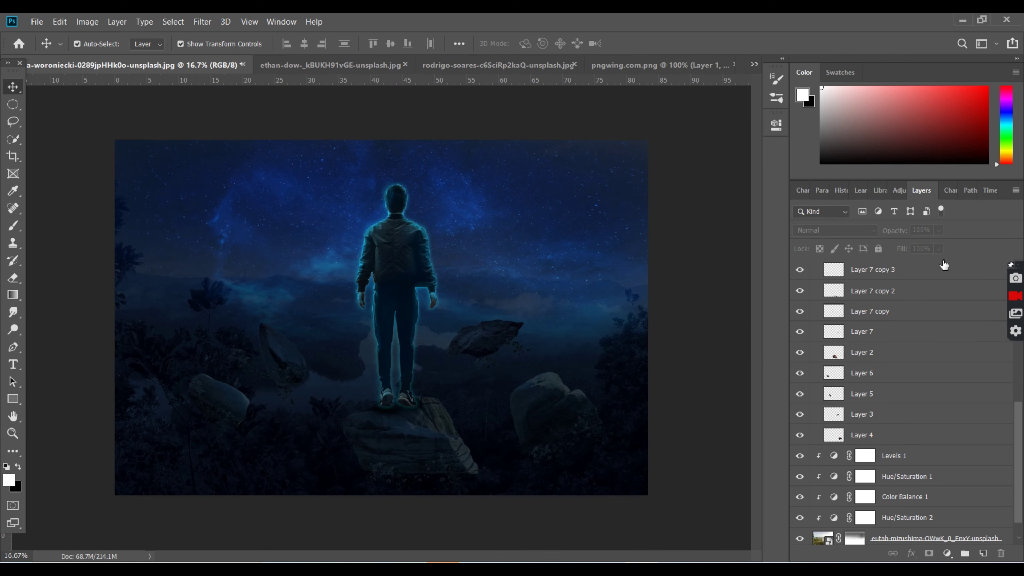
- Add a Brightness/Contrast adjustment at the top of the stack to raise the scene's brightness
{"action": "left_click", "coordinate": [900, 267]}
{"action": "left_click", "coordinate": [948, 553]}
{"action": "left_click", "coordinate": [883, 425]}
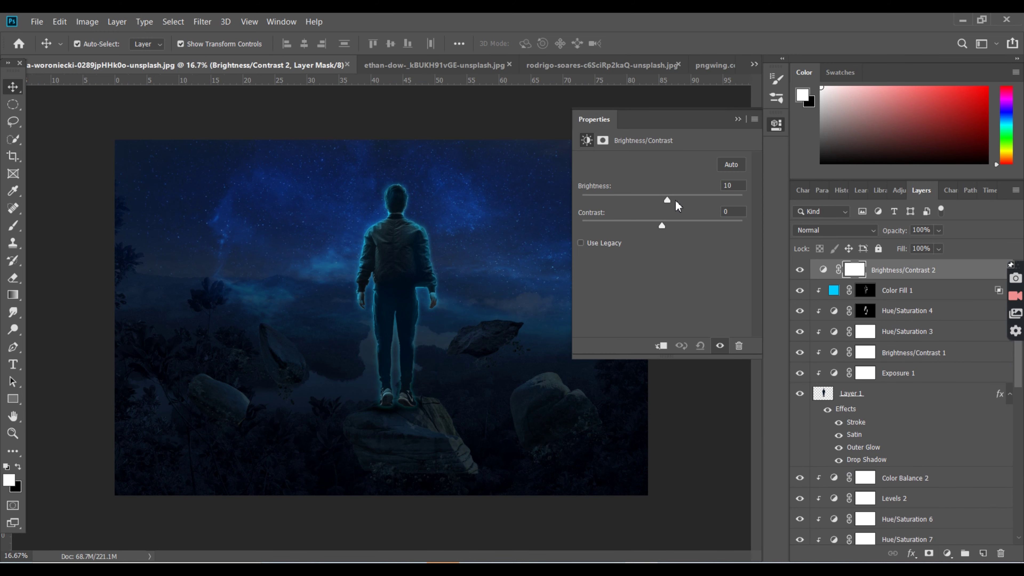
{"action": "mouse_move", "coordinate": [675, 199]}
{"action": "left_mouse_down"}
{"action": "mouse_move", "coordinate": [708, 201]}
{"action": "mouse_move", "coordinate": [682, 238]}
{"action": "left_mouse_up"}
{"action": "left_click", "coordinate": [738, 119]}
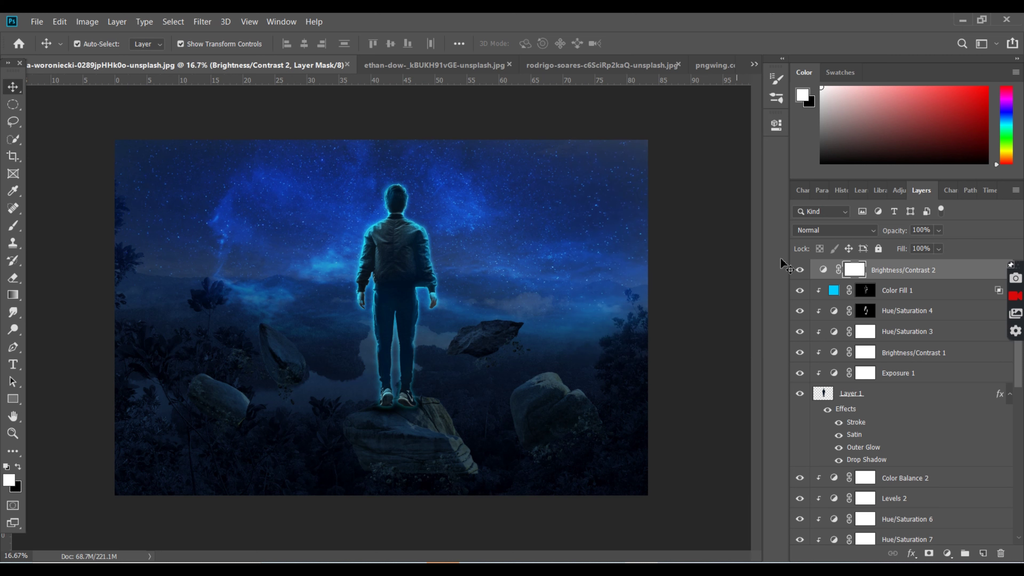
- Add a Curves adjustment that adds contrast and brightens the midtones
{"action": "left_click", "coordinate": [947, 553]}
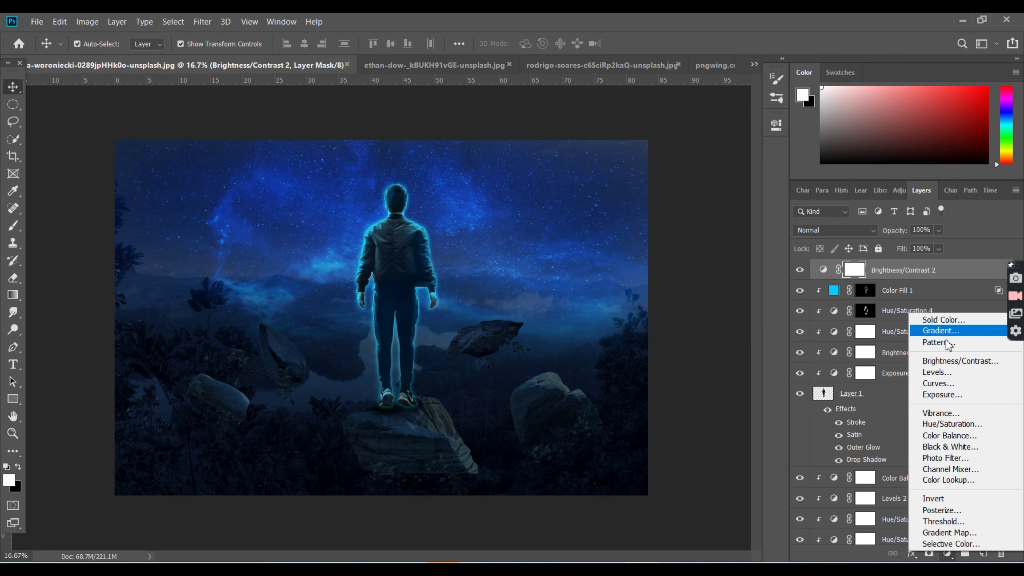
{"action": "left_click", "coordinate": [943, 383]}
{"action": "left_click_drag", "start_coordinate": [709, 226], "coordinate": [709, 212]}
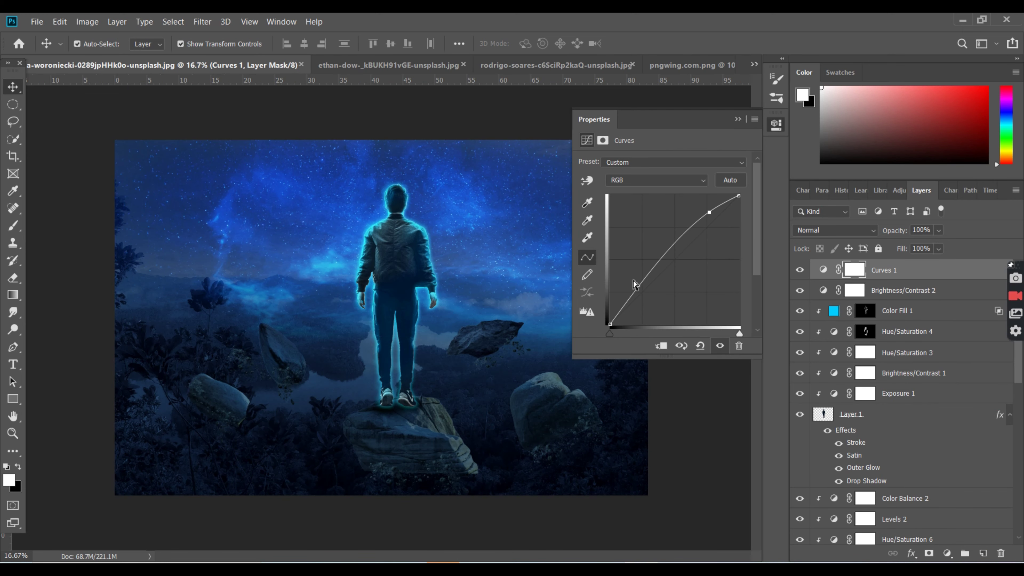
{"action": "left_click_drag", "start_coordinate": [645, 283], "coordinate": [647, 302]}
{"action": "left_click", "coordinate": [738, 119]}
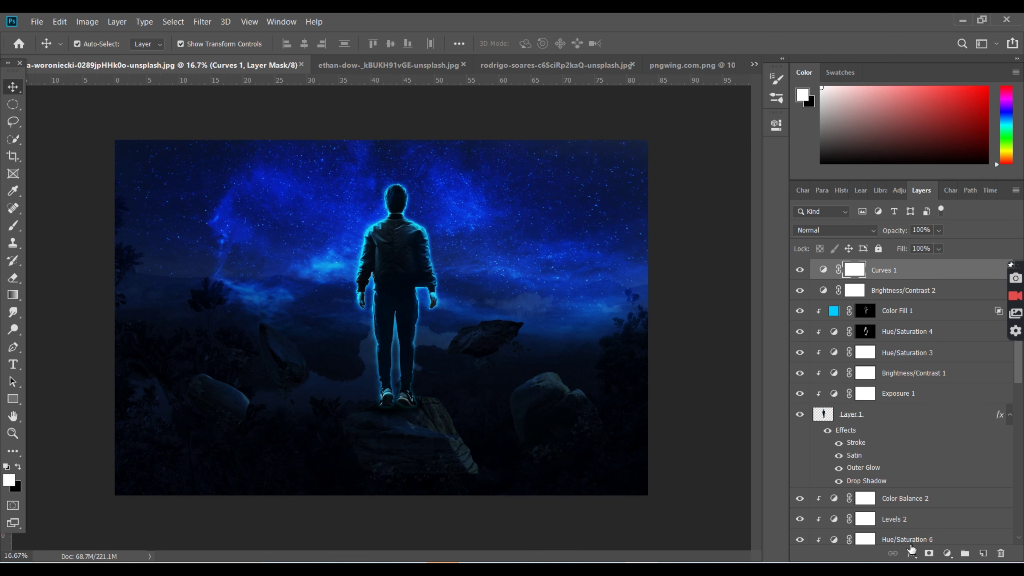
- Add a second Curves adjustment that lifts the Blue channel to push the scene bluer
{"action": "left_click", "coordinate": [947, 554]}
{"action": "left_click", "coordinate": [924, 390]}
{"action": "left_click", "coordinate": [657, 180]}
{"action": "left_click", "coordinate": [694, 221]}
{"action": "left_click_drag", "start_coordinate": [706, 229], "coordinate": [707, 217]}
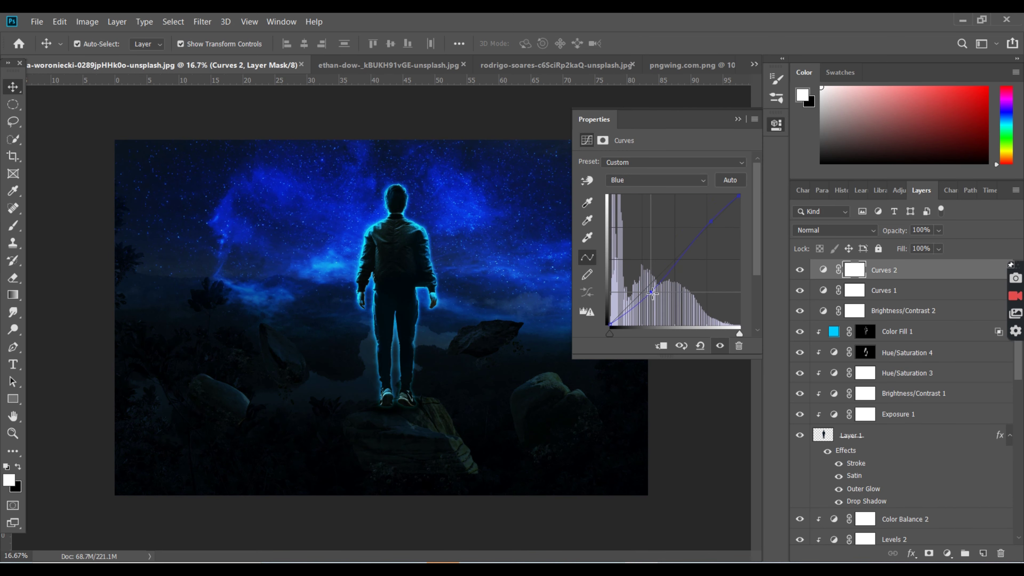
{"action": "left_click", "coordinate": [739, 119]}
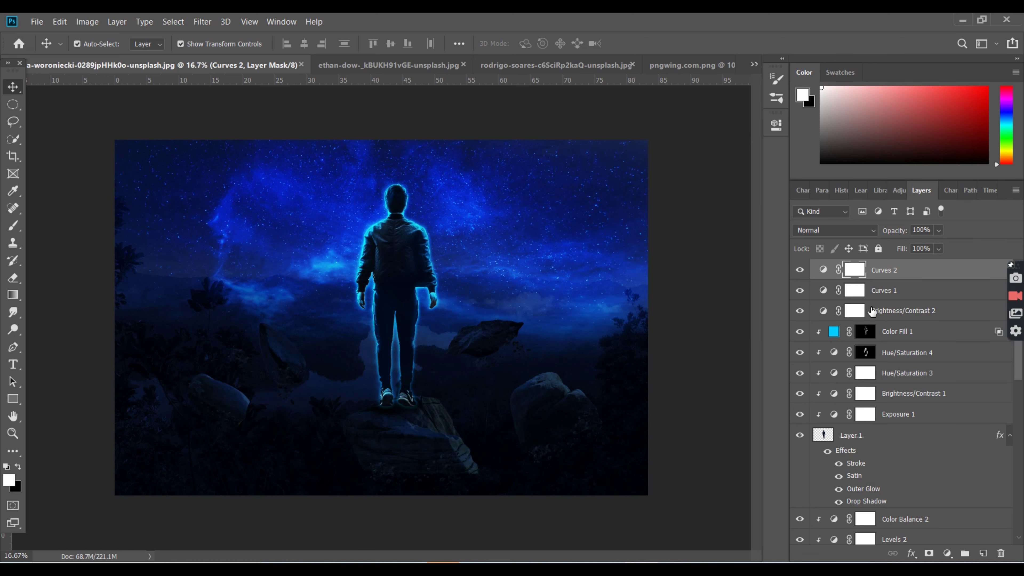
- Move Brightness/Contrast 2 to the top and lower its contrast (71, -19)
{"action": "left_click_drag", "start_coordinate": [872, 311], "coordinate": [864, 278]}
{"action": "double_click", "coordinate": [828, 274]}
{"action": "left_click_drag", "start_coordinate": [686, 225], "coordinate": [640, 226]}
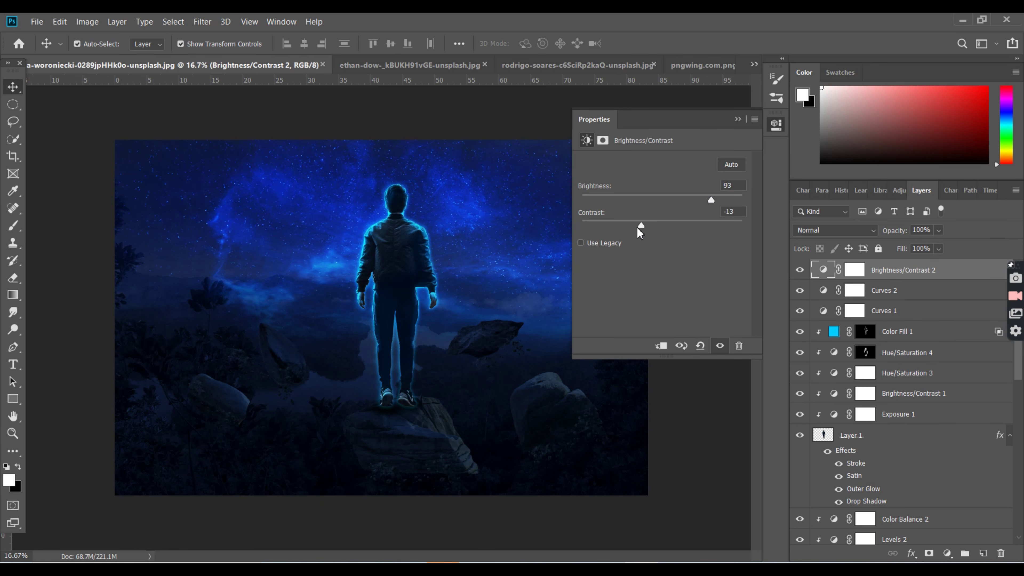
{"action": "left_click", "coordinate": [738, 119]}
- Add a Levels adjustment above Curves 1 with the white point pulled in to brighten
{"action": "left_click", "coordinate": [875, 311]}
{"action": "left_click", "coordinate": [947, 553]}
{"action": "left_click", "coordinate": [945, 372]}
{"action": "mouse_move", "coordinate": [600, 298]}
{"action": "left_mouse_down"}
{"action": "mouse_move", "coordinate": [623, 299]}
{"action": "mouse_move", "coordinate": [600, 298]}
{"action": "left_mouse_up"}
{"action": "left_click_drag", "start_coordinate": [726, 261], "coordinate": [705, 253]}
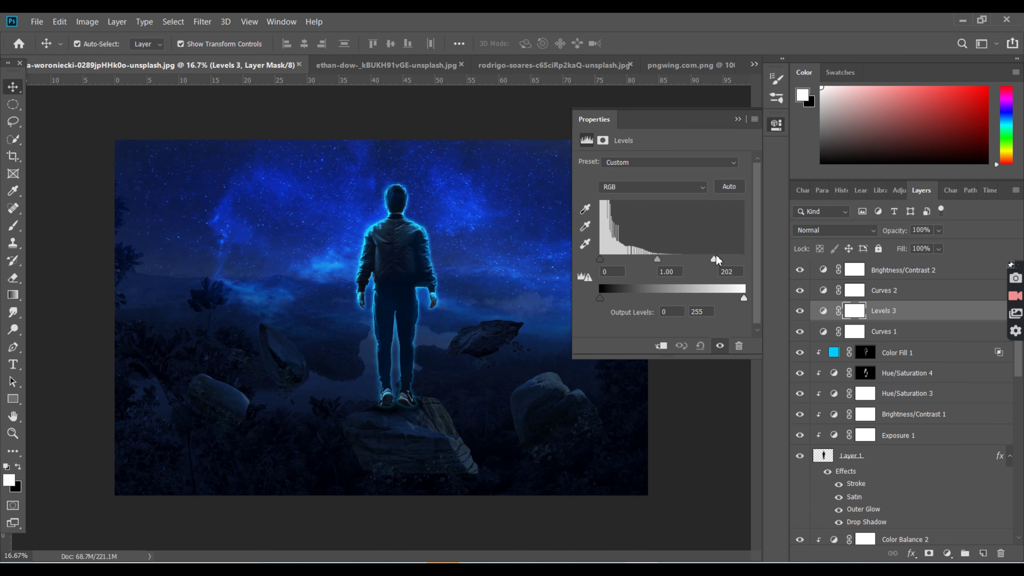
{"action": "left_click", "coordinate": [738, 119]}
- Add a third Curves adjustment on top, lifting the curve to brighten the scene
{"action": "left_click", "coordinate": [907, 277]}
{"action": "left_click", "coordinate": [947, 553]}
{"action": "left_click", "coordinate": [976, 385]}
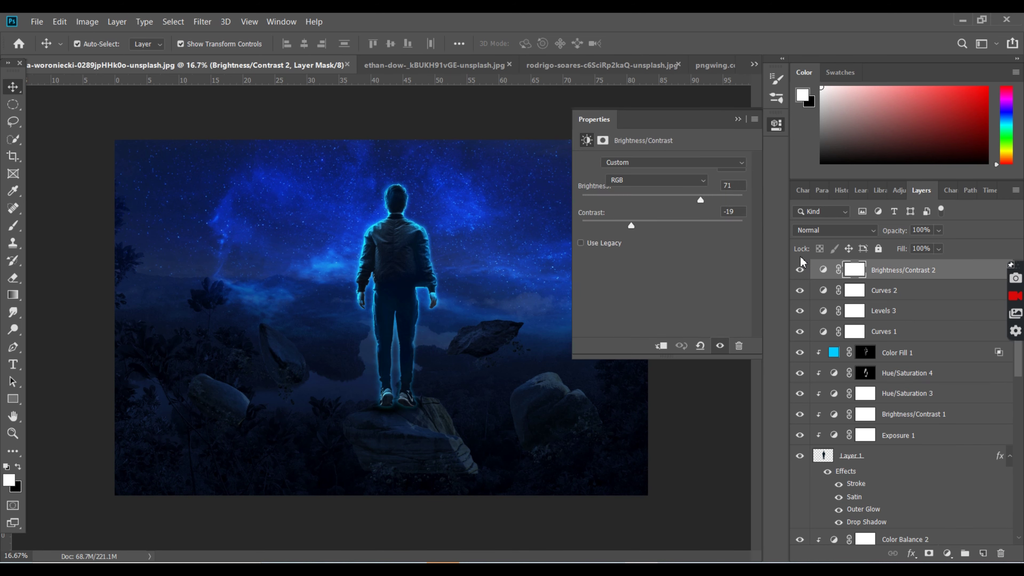
{"action": "left_click_drag", "start_coordinate": [706, 228], "coordinate": [705, 217]}
{"action": "left_click_drag", "start_coordinate": [653, 291], "coordinate": [642, 305]}
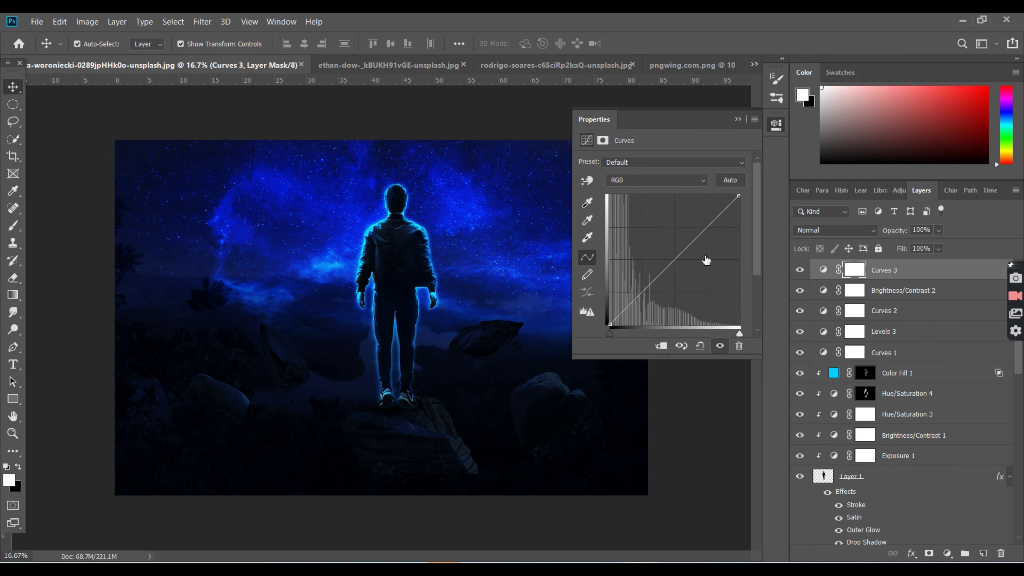
{"action": "left_click_drag", "start_coordinate": [679, 254], "coordinate": [680, 244]}
{"action": "left_click", "coordinate": [738, 119]}
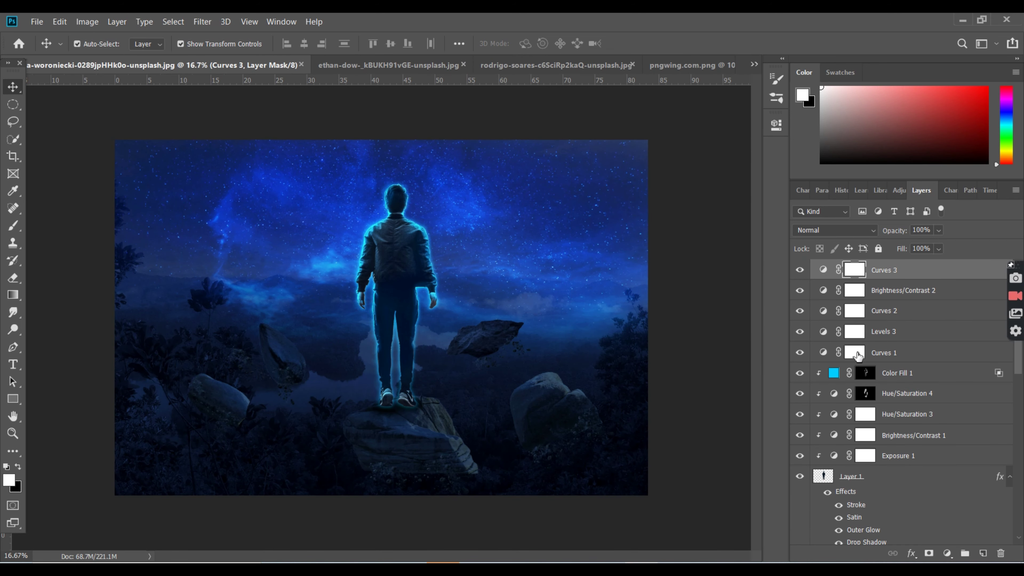
- Add two new empty layers above Color Fill 1 and choose the Fire 1 brush
{"action": "left_click", "coordinate": [924, 374]}
{"action": "key", "text": "ctrl+shift+alt+n"}
{"action": "key", "text": "ctrl+shift+alt+n"}
{"action": "key", "text": "b"}
{"action": "right_click", "coordinate": [71, 197]}
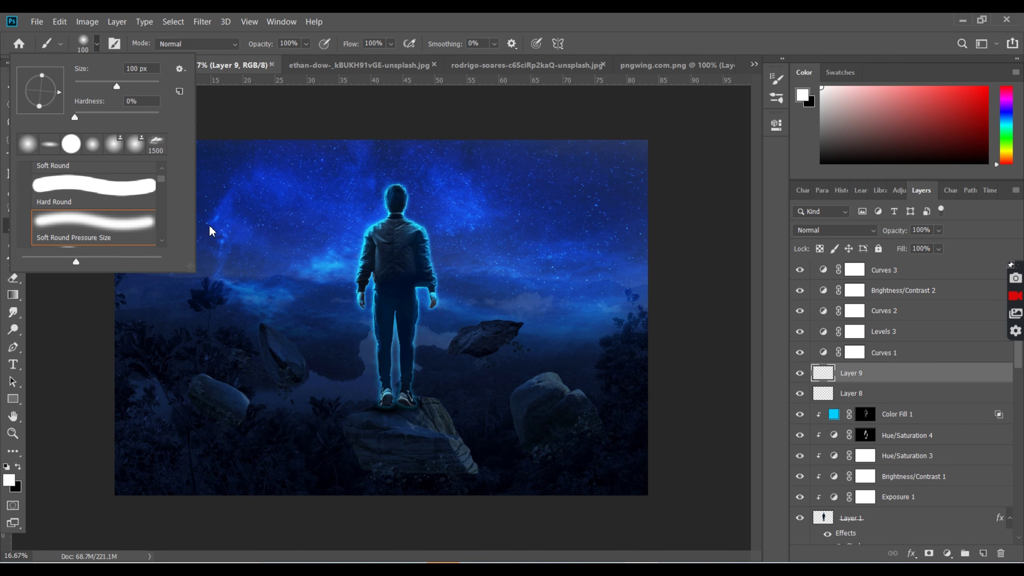
{"action": "left_click_drag", "start_coordinate": [162, 185], "coordinate": [122, 200]}
{"action": "left_click", "coordinate": [75, 193]}
{"action": "left_click", "coordinate": [80, 209]}
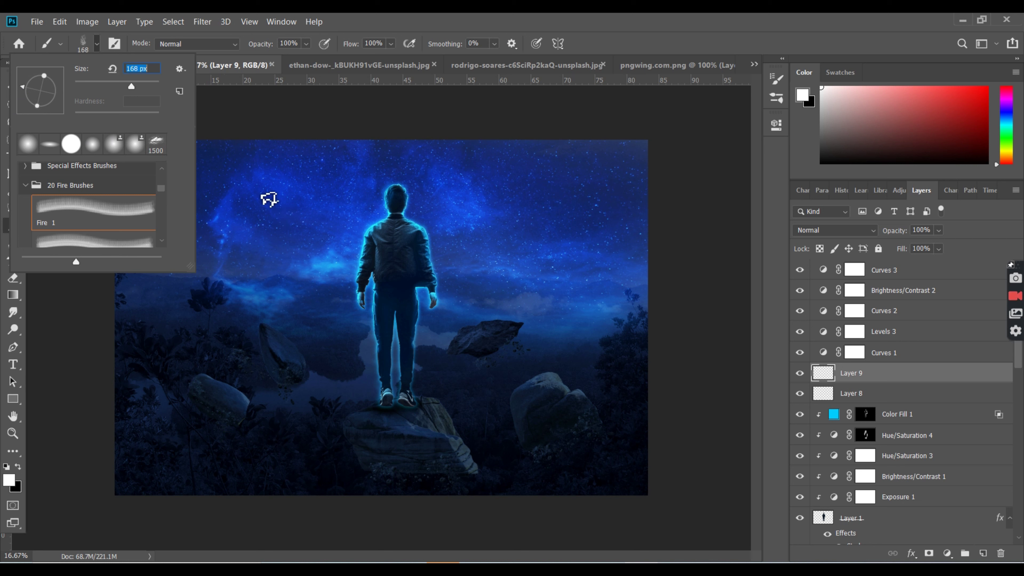
- Size the Fire 1 brush to 511 px and set a saturated cyan foreground colour
{"action": "left_click_drag", "start_coordinate": [147, 85], "coordinate": [153, 86]}
{"action": "left_click", "coordinate": [8, 480]}
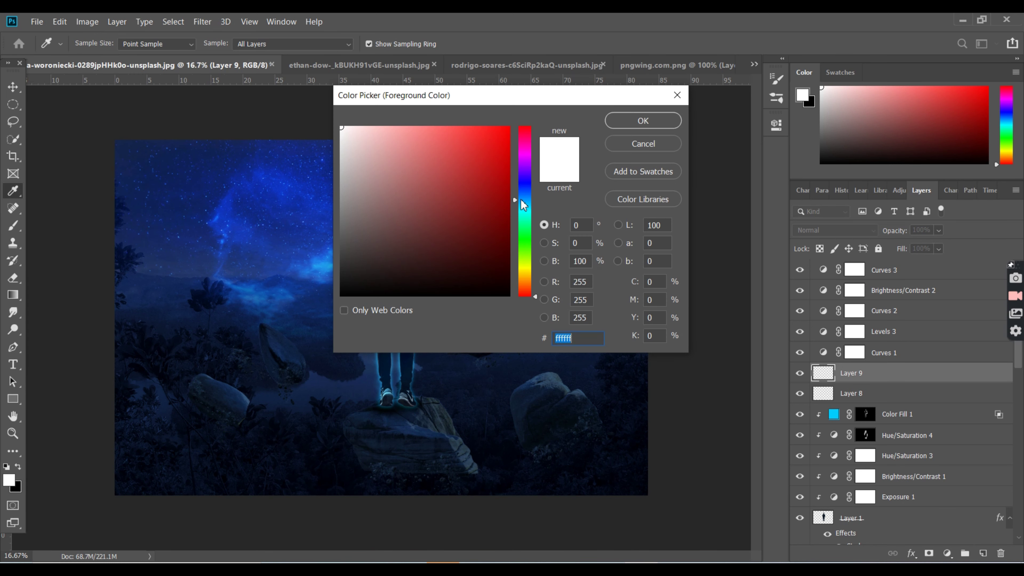
{"action": "left_click", "coordinate": [523, 205]}
{"action": "left_click", "coordinate": [509, 128]}
{"action": "left_click", "coordinate": [643, 121]}
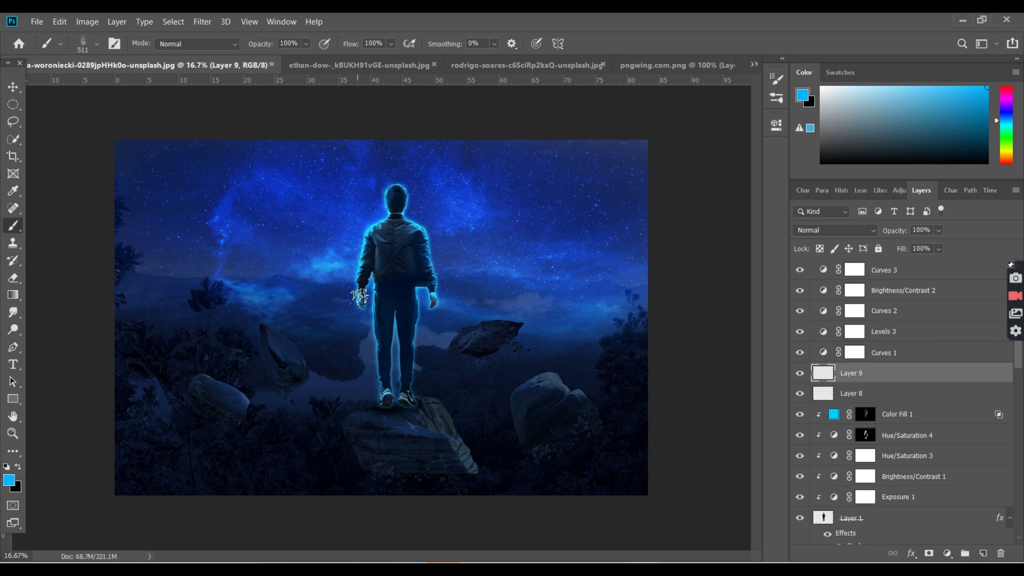
{"action": "left_click", "coordinate": [17, 94]}
{"action": "left_click", "coordinate": [661, 294]}
{"action": "scroll", "coordinate": [889, 459], "scroll_direction": "down", "scroll_amount": 5}
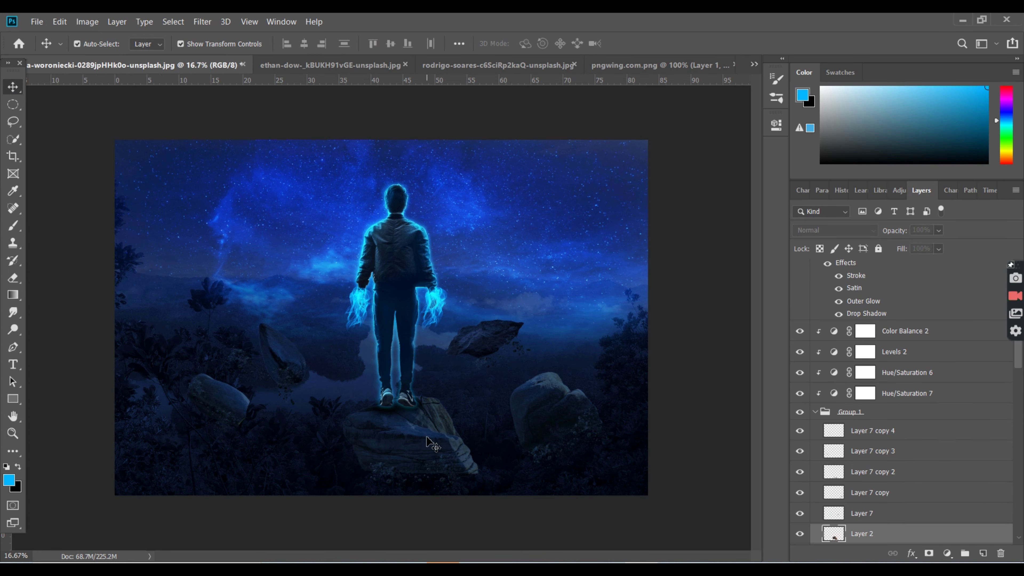
{"action": "left_click", "coordinate": [890, 460]}
{"action": "double_click", "coordinate": [834, 394]}
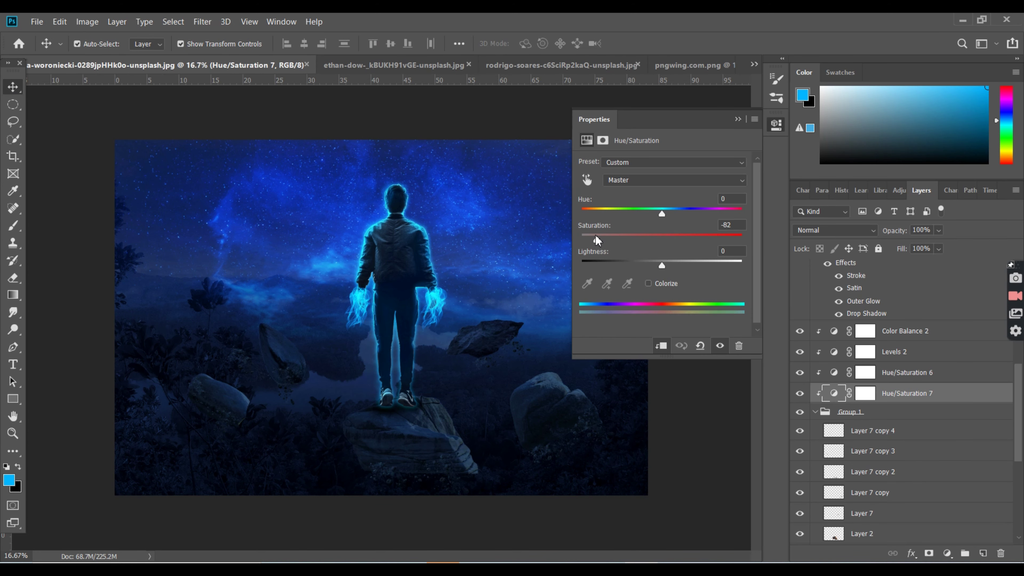
{"action": "double_click", "coordinate": [834, 372]}
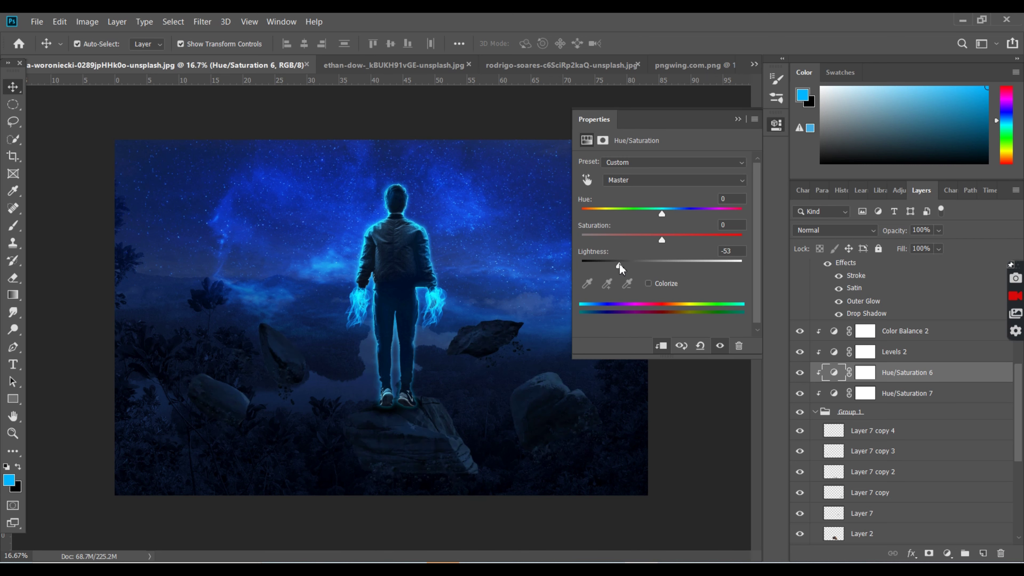
{"action": "left_click", "coordinate": [824, 354]}
{"action": "double_click", "coordinate": [834, 331]}
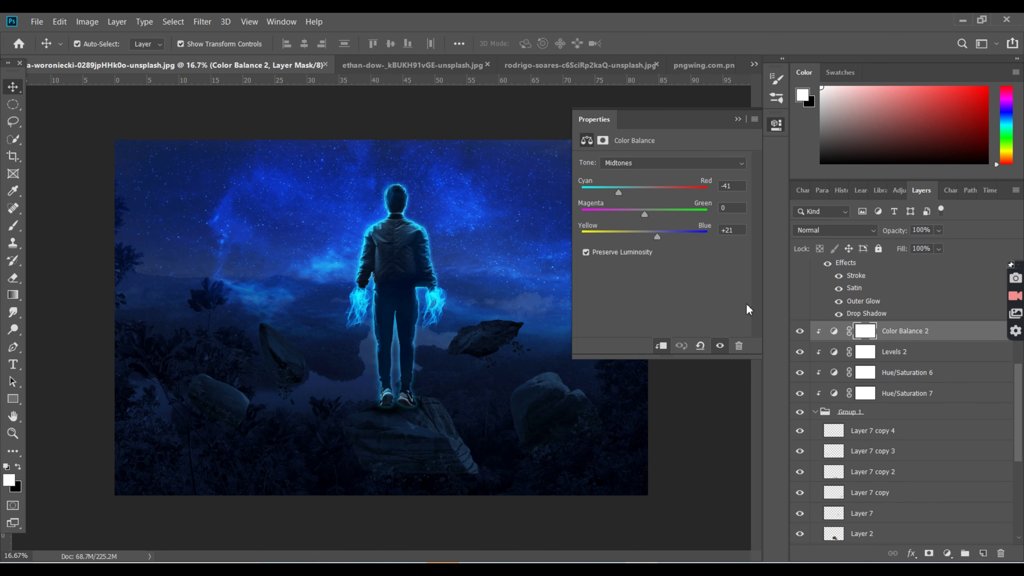
{"action": "left_click", "coordinate": [739, 120]}
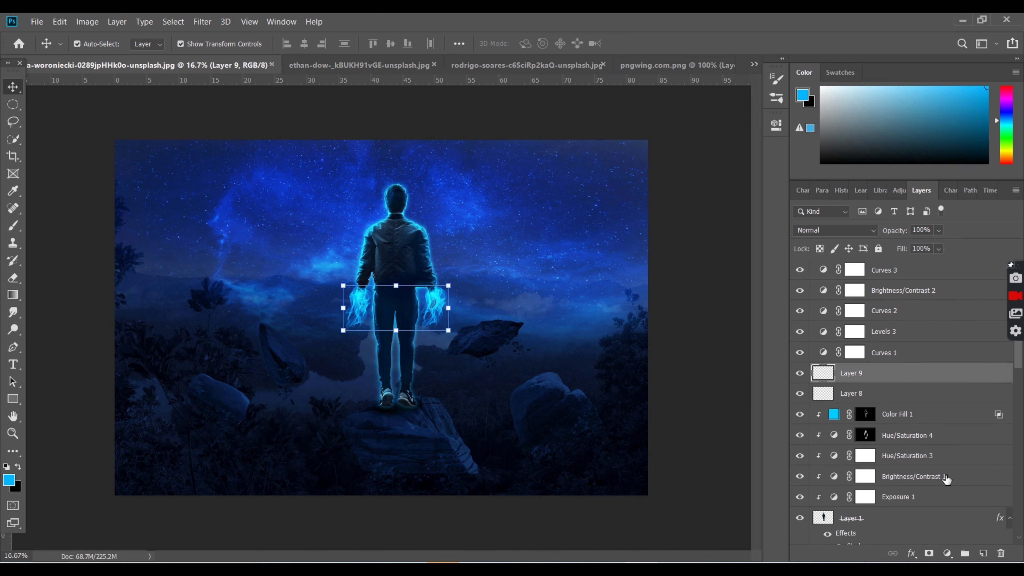
- Set the foreground colour to cyan 00ccff after swapping foreground and background
{"action": "left_click", "coordinate": [16, 483]}
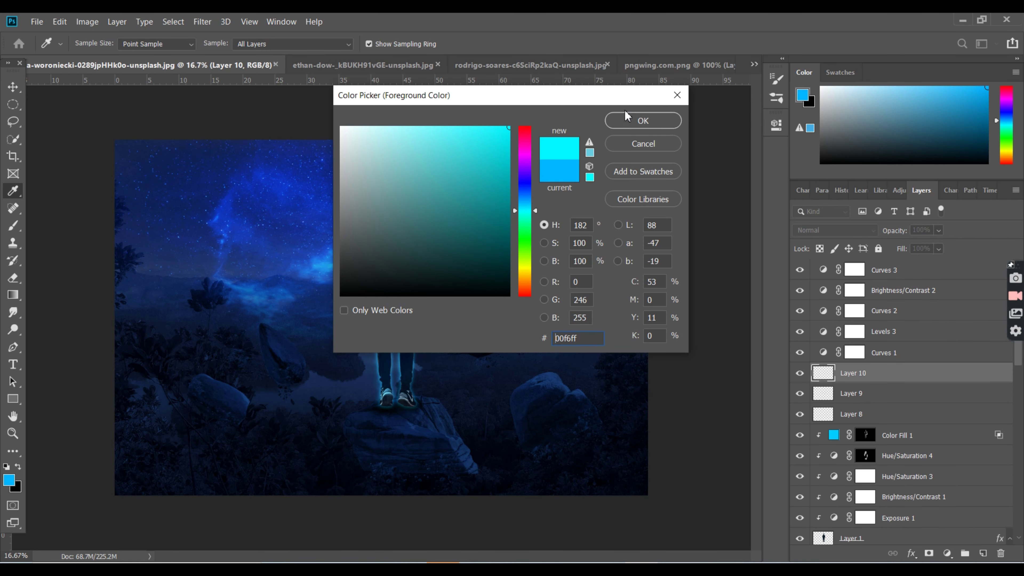
{"action": "left_click", "coordinate": [641, 120]}
{"action": "left_click", "coordinate": [19, 468]}
{"action": "type", "text": "00ccff"}
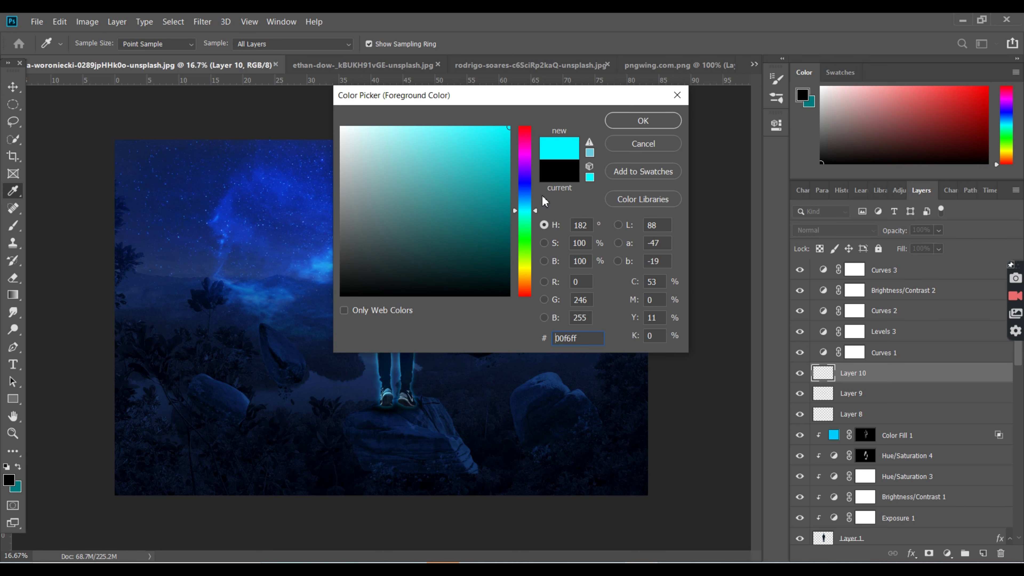
{"action": "left_click", "coordinate": [645, 119]}
- Render Clouds on the layer, then delete that clouds layer
{"action": "left_click", "coordinate": [202, 22]}
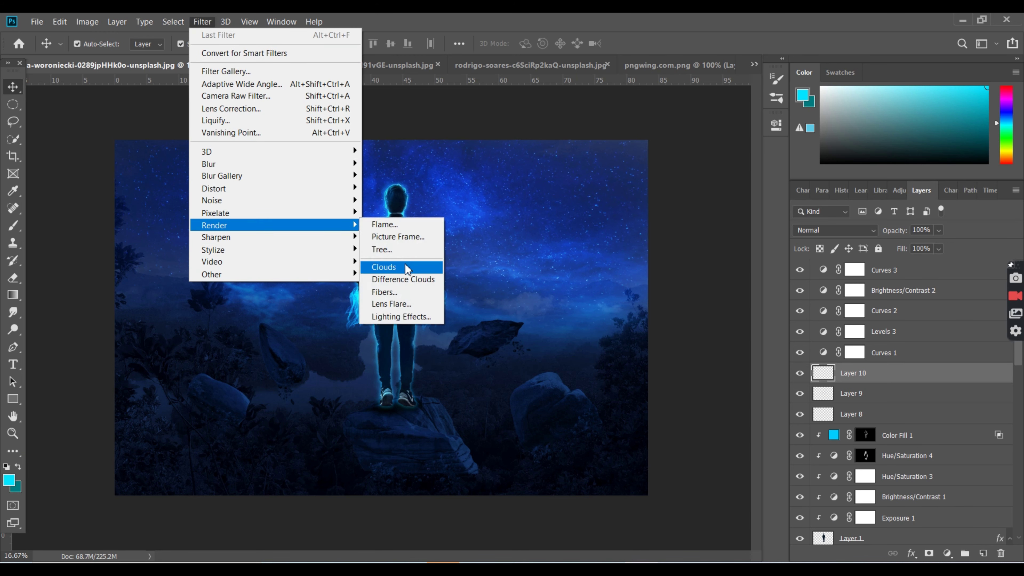
{"action": "left_click", "coordinate": [407, 266]}
{"action": "key", "text": "Delete"}
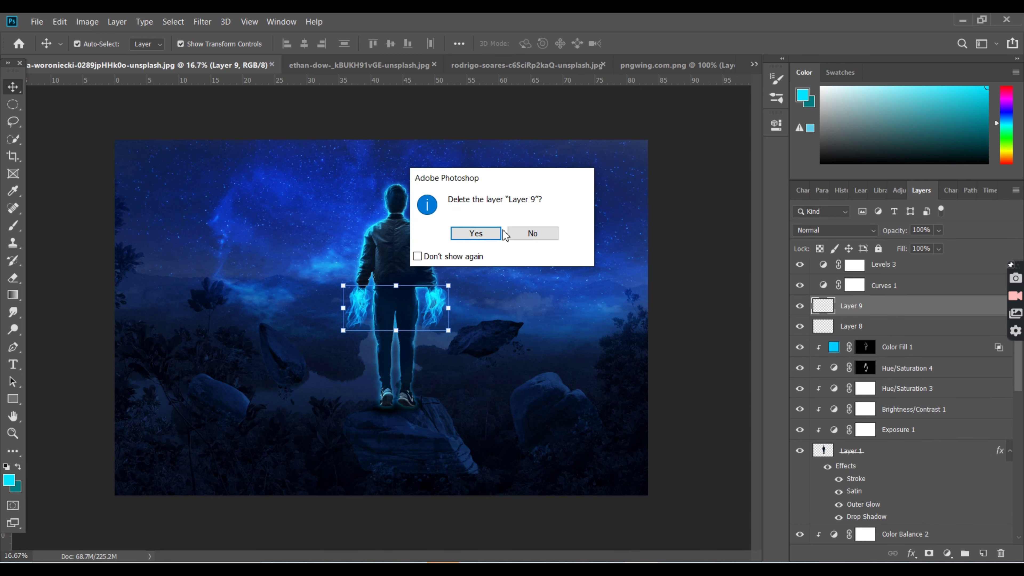
{"action": "left_click", "coordinate": [499, 232]}
- Add a new layer, set the background colour to black and render clouds on it
{"action": "left_click", "coordinate": [984, 554]}
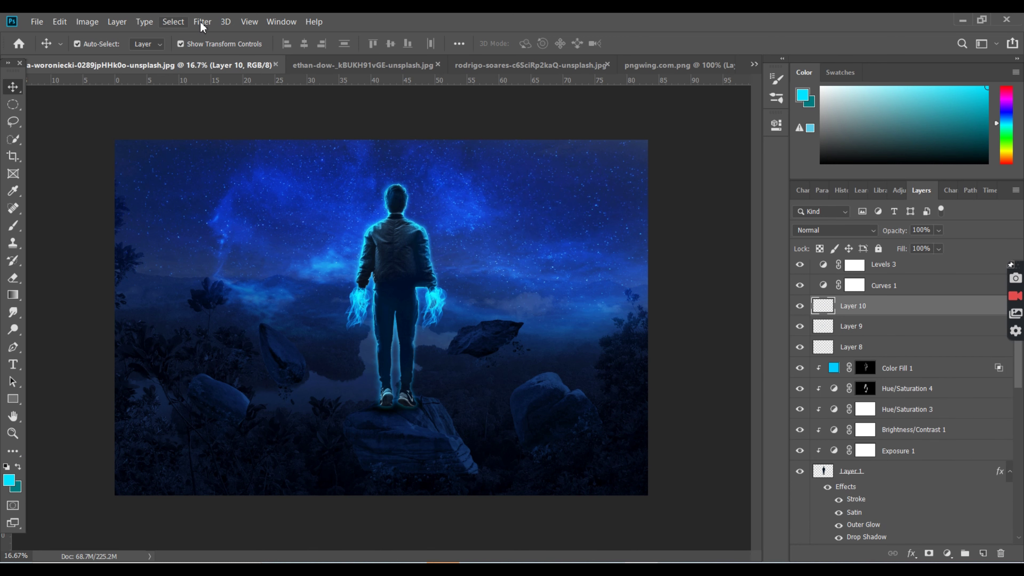
{"action": "left_click", "coordinate": [203, 21]}
{"action": "left_click", "coordinate": [65, 251]}
{"action": "left_click", "coordinate": [16, 487]}
{"action": "left_click", "coordinate": [653, 120]}
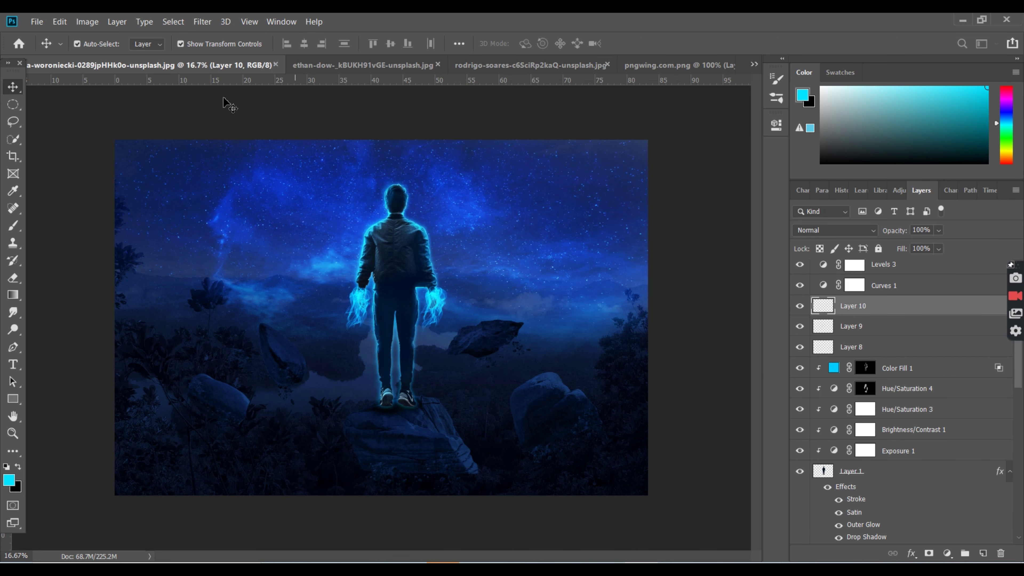
{"action": "left_click", "coordinate": [202, 21]}
{"action": "left_click", "coordinate": [407, 265]}
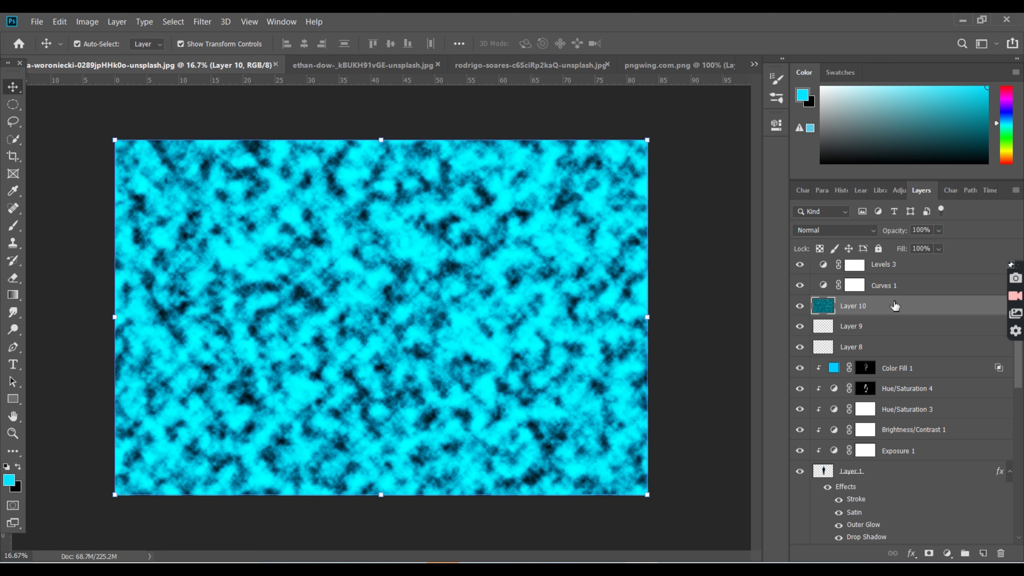
{"action": "left_click_drag", "start_coordinate": [854, 306], "coordinate": [1002, 553]}
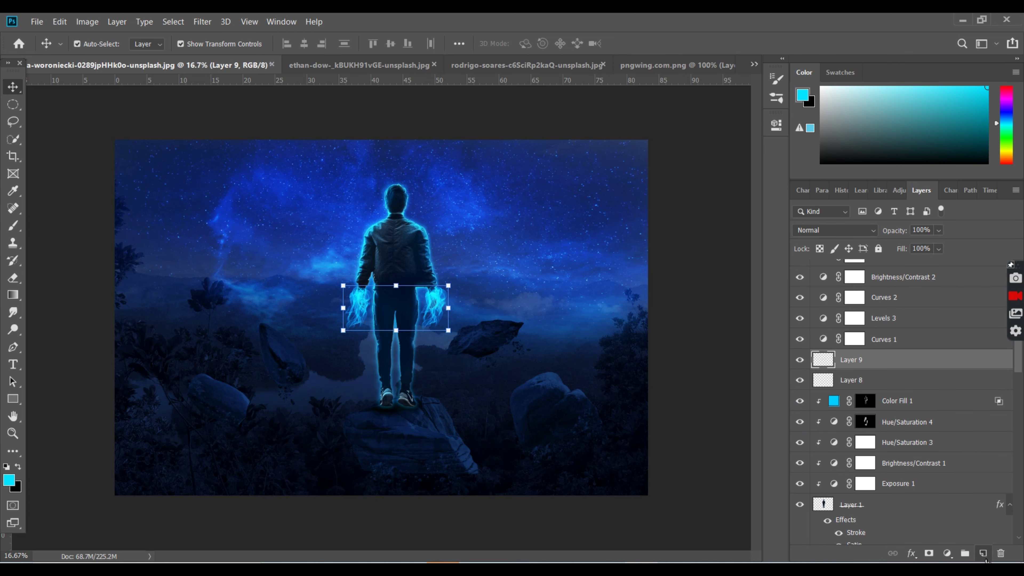
- Add another new layer, set a blue background colour and reapply the Clouds filter
{"action": "left_click", "coordinate": [984, 553]}
{"action": "left_click", "coordinate": [16, 487]}
{"action": "left_click", "coordinate": [523, 178]}
{"action": "left_click", "coordinate": [491, 137]}
{"action": "left_click", "coordinate": [653, 121]}
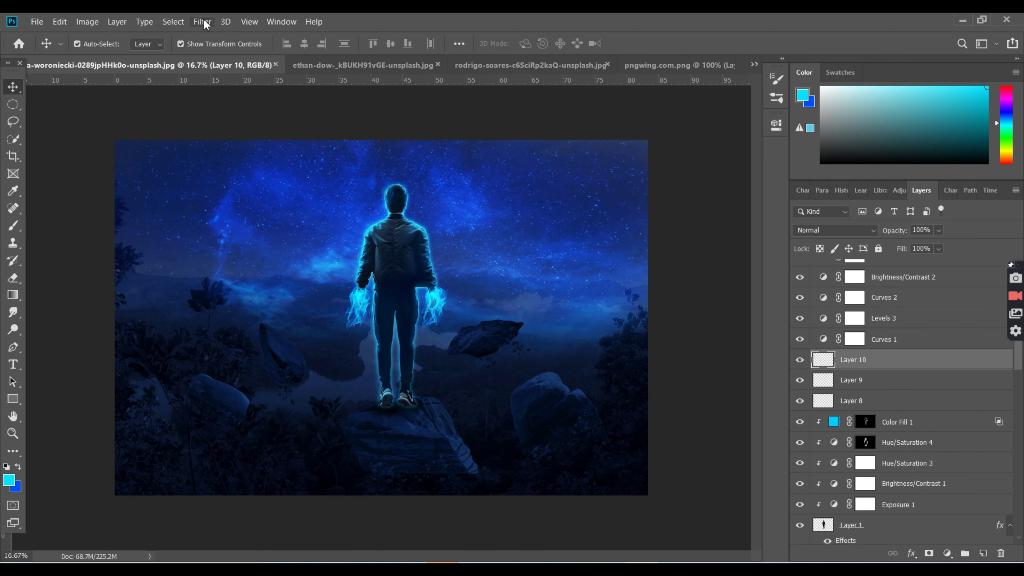
{"action": "left_click", "coordinate": [202, 21]}
{"action": "left_click", "coordinate": [237, 35]}
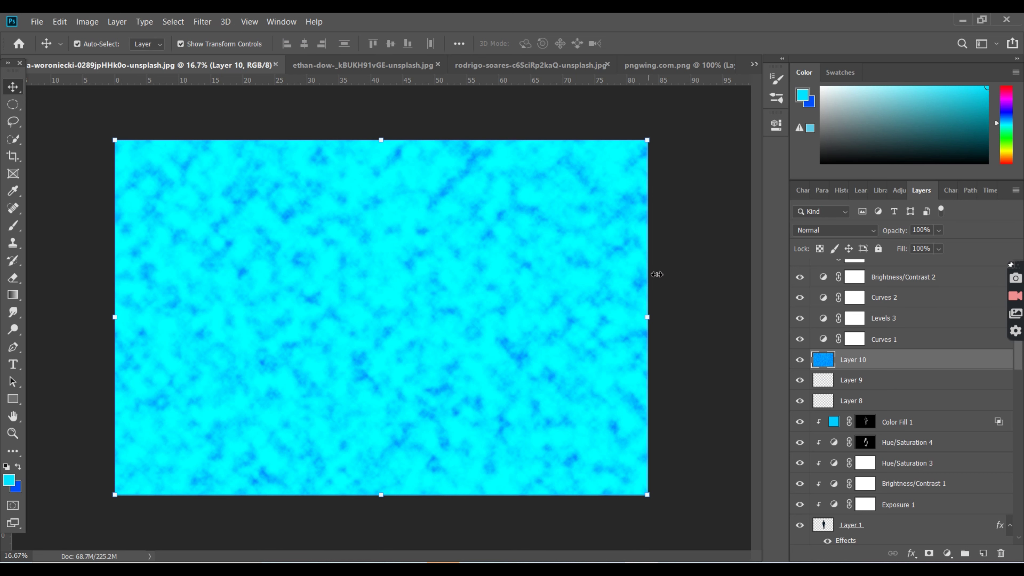
- Undo the cloud render on Layer 10, pick a new blue foreground and re-render clouds
{"action": "key", "text": "ctrl+z"}
{"action": "left_click", "coordinate": [9, 480]}
{"action": "left_click", "coordinate": [527, 209]}
{"action": "left_click", "coordinate": [645, 121]}
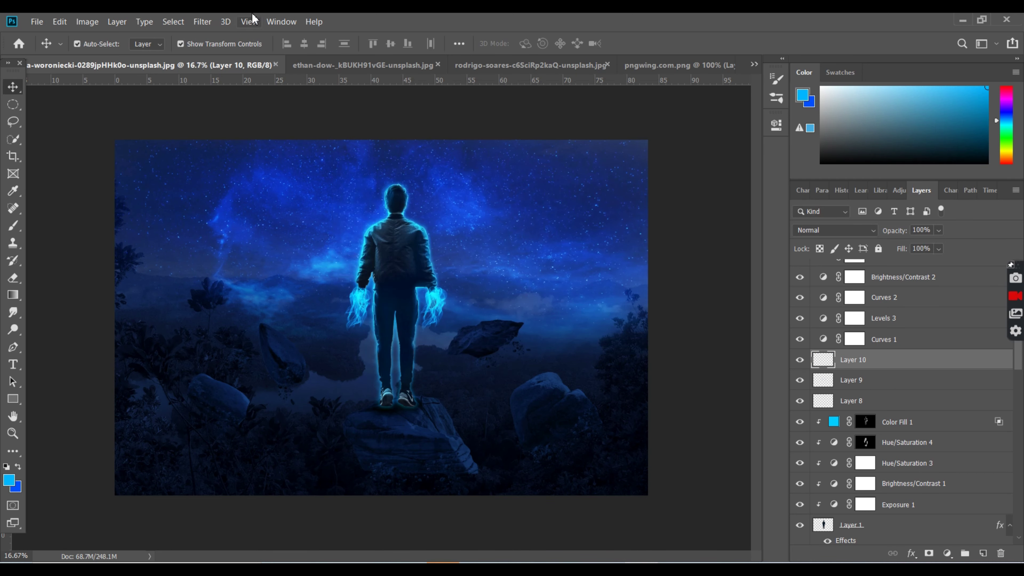
{"action": "left_click", "coordinate": [202, 21]}
{"action": "left_click", "coordinate": [238, 34]}
- Set Layer 10 to Linear Dodge (Add) and split the Blend If underlying slider
{"action": "left_click", "coordinate": [834, 230]}
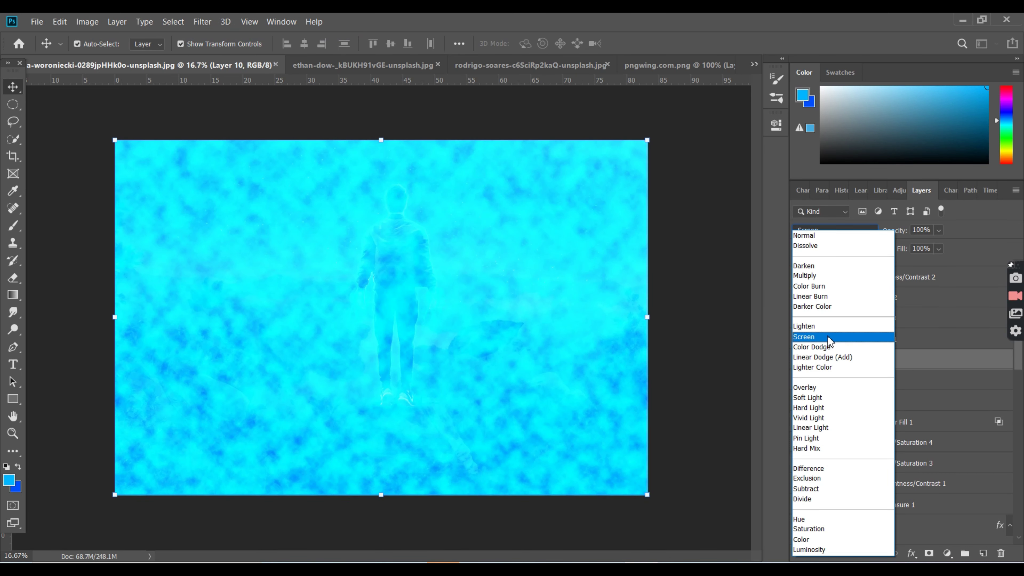
{"action": "left_click", "coordinate": [829, 357]}
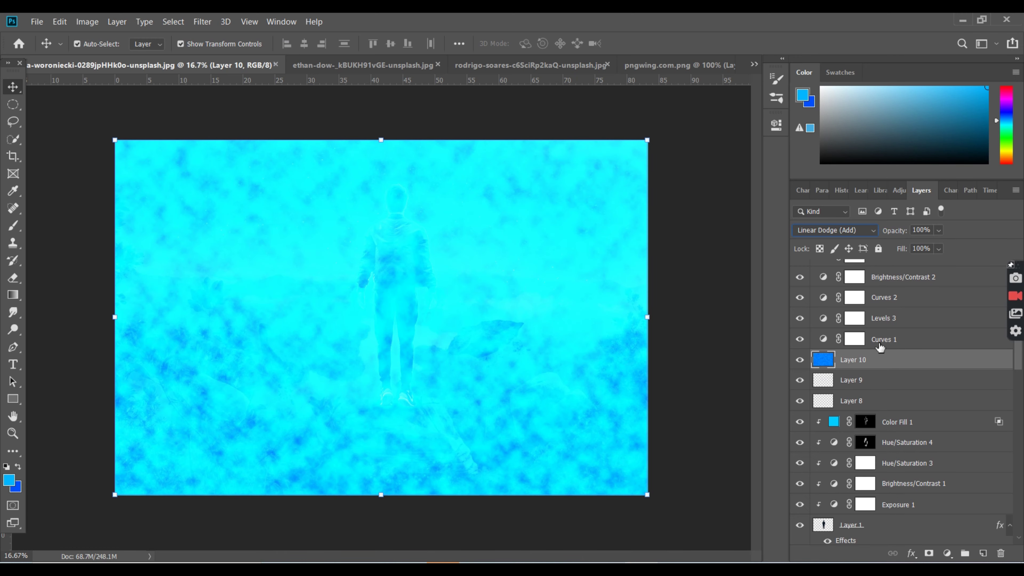
{"action": "double_click", "coordinate": [880, 365]}
{"action": "left_click_drag", "start_coordinate": [676, 483], "coordinate": [720, 483]}
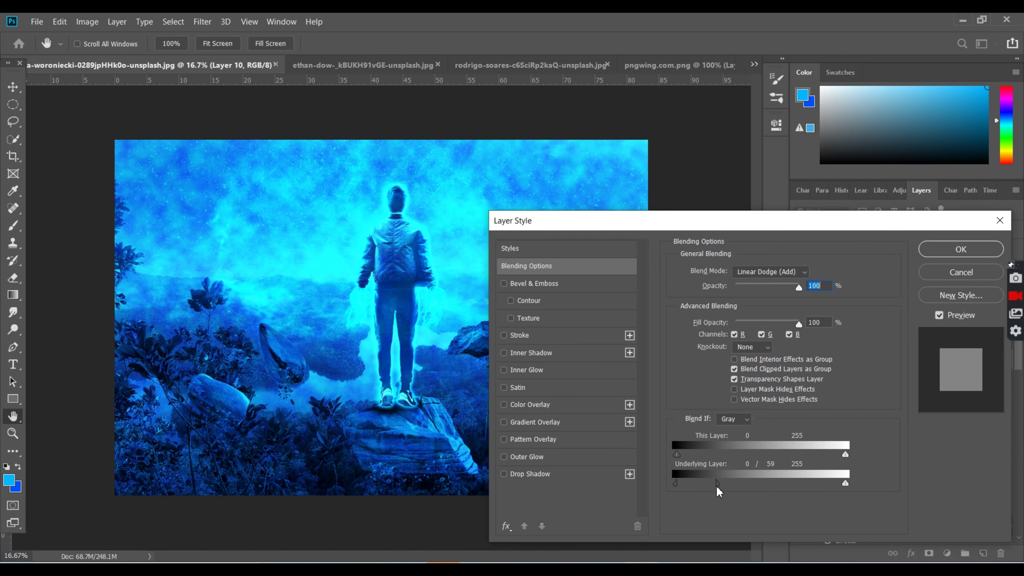
{"action": "left_click", "coordinate": [961, 249]}
- Add an inverted black mask to Layer 10 and pick a soft round brush around 1100 px
{"action": "left_click", "coordinate": [929, 554]}
{"action": "key", "text": "d"}
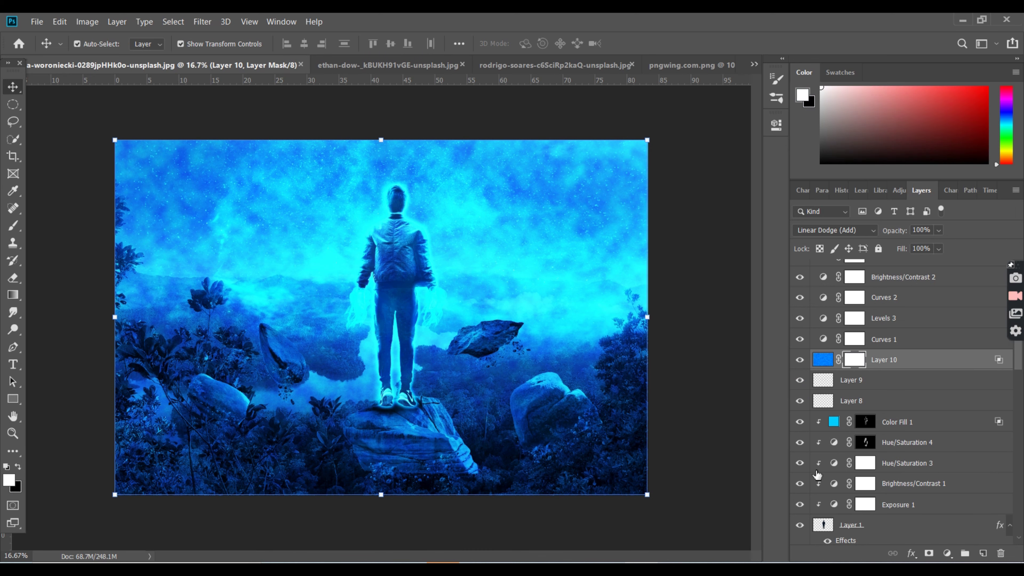
{"action": "key", "text": "ctrl+i"}
{"action": "key", "text": "b"}
{"action": "left_click", "coordinate": [94, 43]}
{"action": "double_click", "coordinate": [41, 101]}
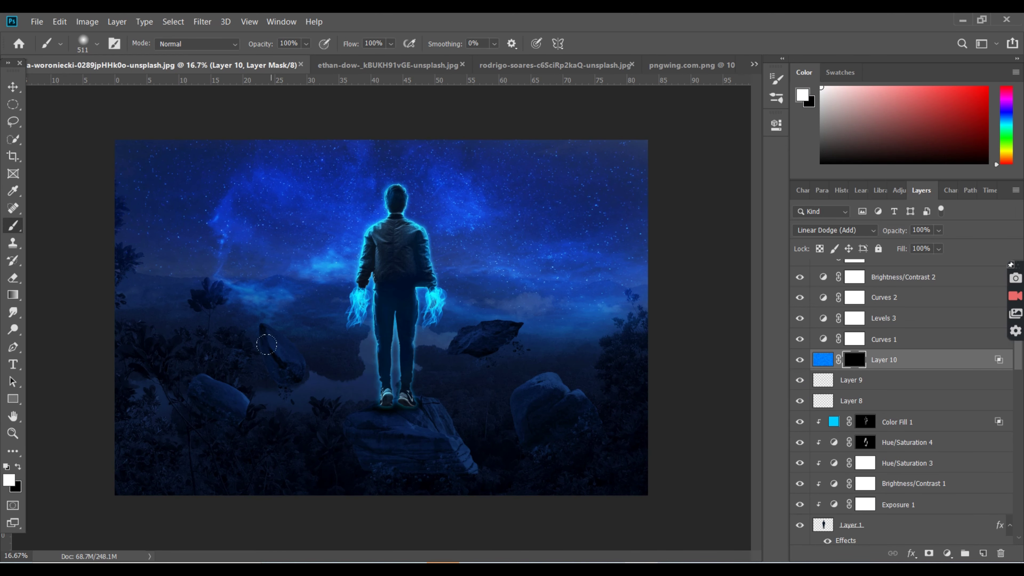
{"action": "key", "text": "bracketright"}
{"action": "key", "text": "bracketright"}
{"action": "key", "text": "bracketright"}
{"action": "left_click", "coordinate": [301, 342]}
- Paint white on the mask to reveal cloud glow on the ground, rocks and the figure's feet
{"action": "left_click", "coordinate": [234, 391]}
{"action": "left_click", "coordinate": [398, 396]}
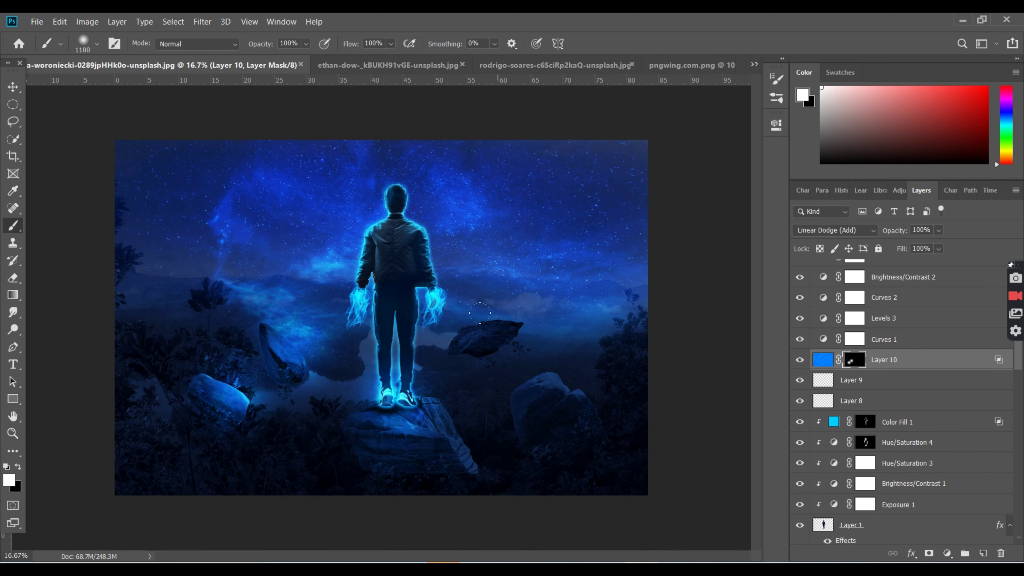
{"action": "left_click_drag", "start_coordinate": [494, 336], "coordinate": [573, 421]}
{"action": "left_click", "coordinate": [203, 406]}
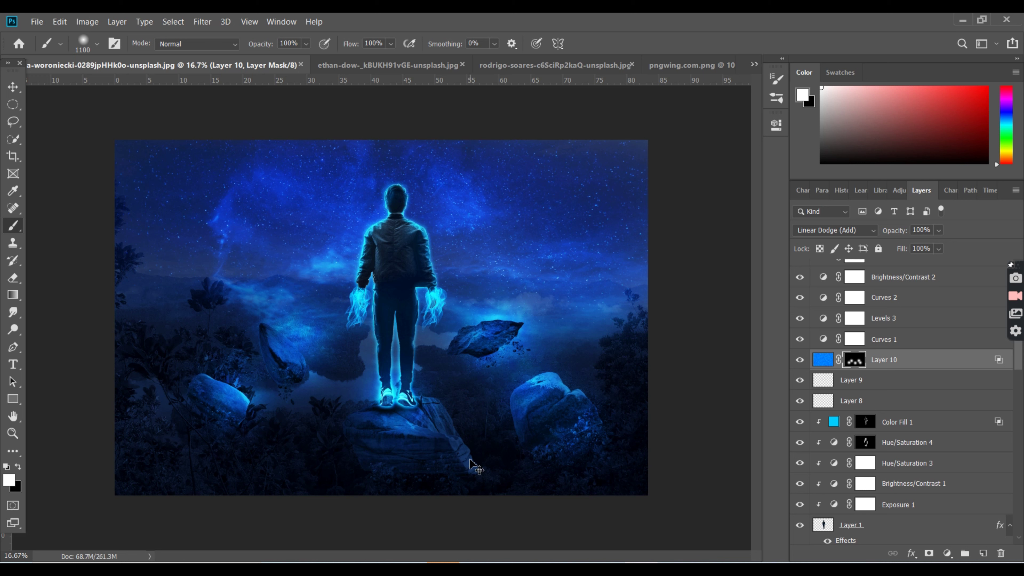
{"action": "key", "text": "ctrl+z"}
{"action": "key", "text": "ctrl+z"}
{"action": "key", "text": "ctrl+z"}
{"action": "left_click_drag", "start_coordinate": [432, 455], "coordinate": [361, 414]}
- Extend the glow over the floating rock and the left and right rocks
{"action": "left_click", "coordinate": [496, 328]}
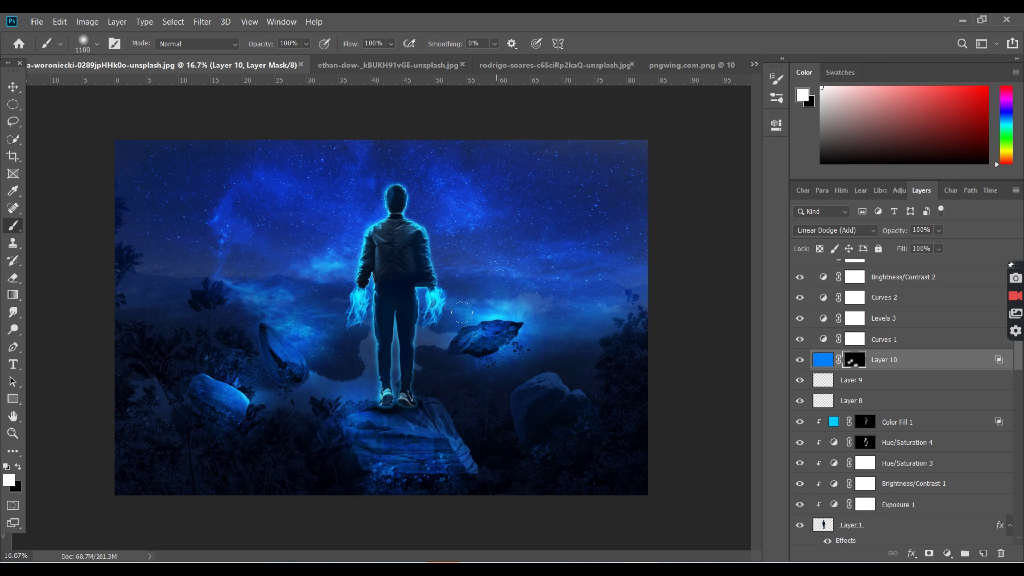
{"action": "left_click", "coordinate": [557, 413]}
{"action": "left_click_drag", "start_coordinate": [262, 354], "coordinate": [202, 404]}
{"action": "left_click_drag", "start_coordinate": [551, 454], "coordinate": [537, 403]}
{"action": "left_click", "coordinate": [13, 87]}
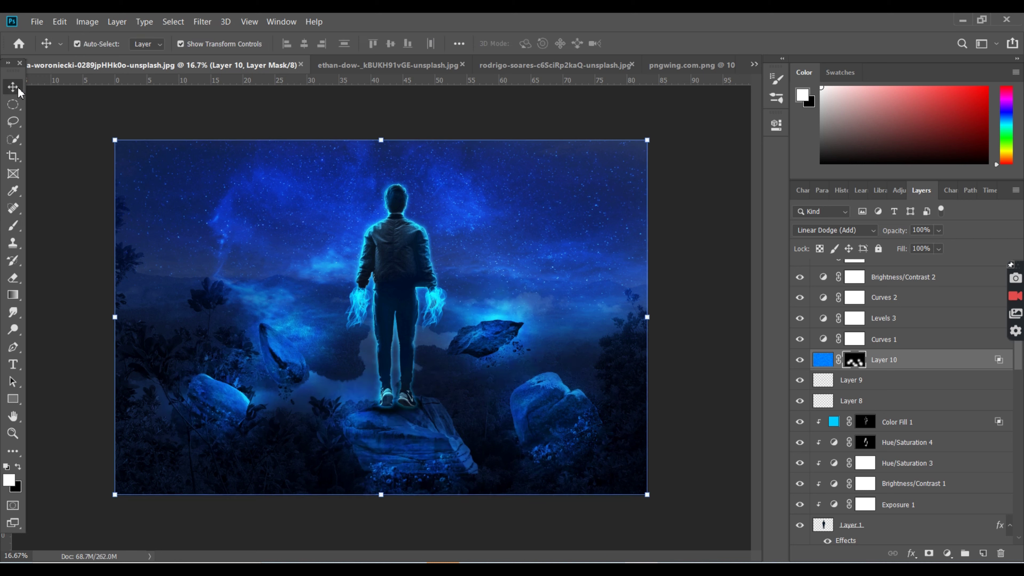
{"action": "left_click", "coordinate": [732, 282]}
{"action": "scroll", "coordinate": [998, 391], "scroll_direction": "up", "scroll_amount": 1}
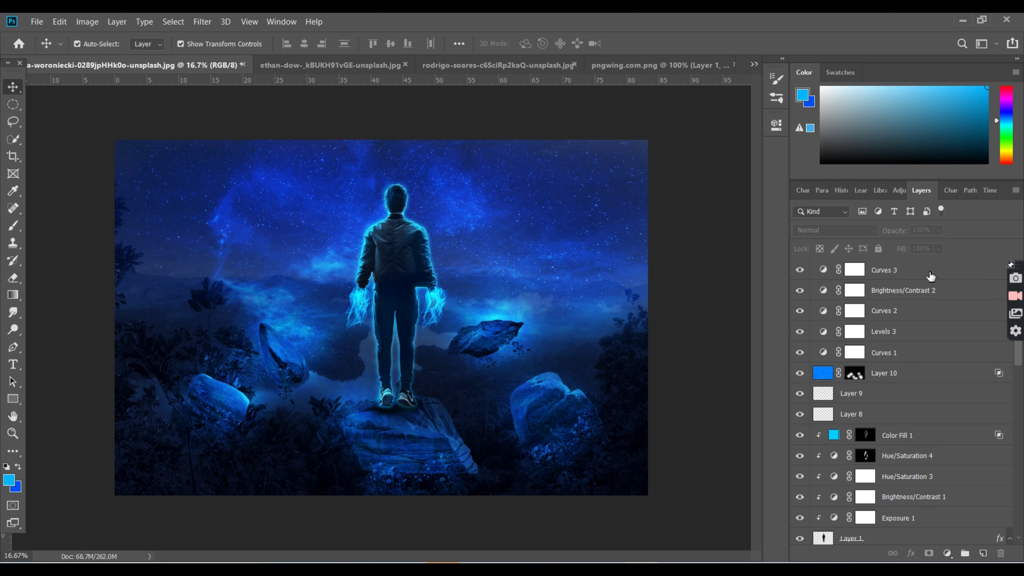
- Create new Layer 11 and choose the Pincel muestreado 3 cloud brush from the brush presets
{"action": "left_click", "coordinate": [929, 274]}
{"action": "left_click", "coordinate": [983, 554]}
{"action": "key", "text": "b"}
{"action": "left_click", "coordinate": [97, 43]}
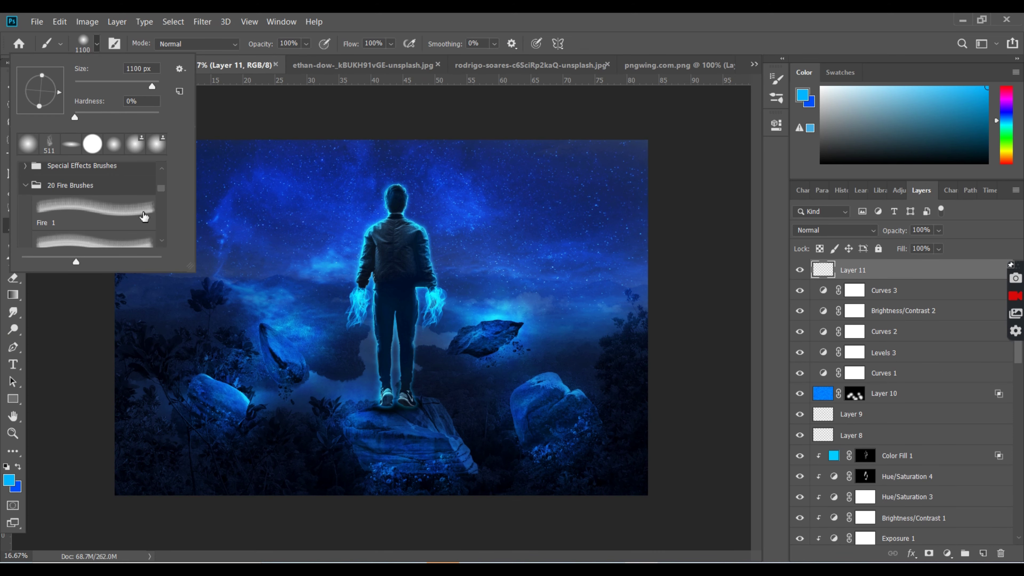
{"action": "left_click", "coordinate": [36, 191]}
{"action": "scroll", "coordinate": [164, 193], "scroll_direction": "up", "scroll_amount": 10}
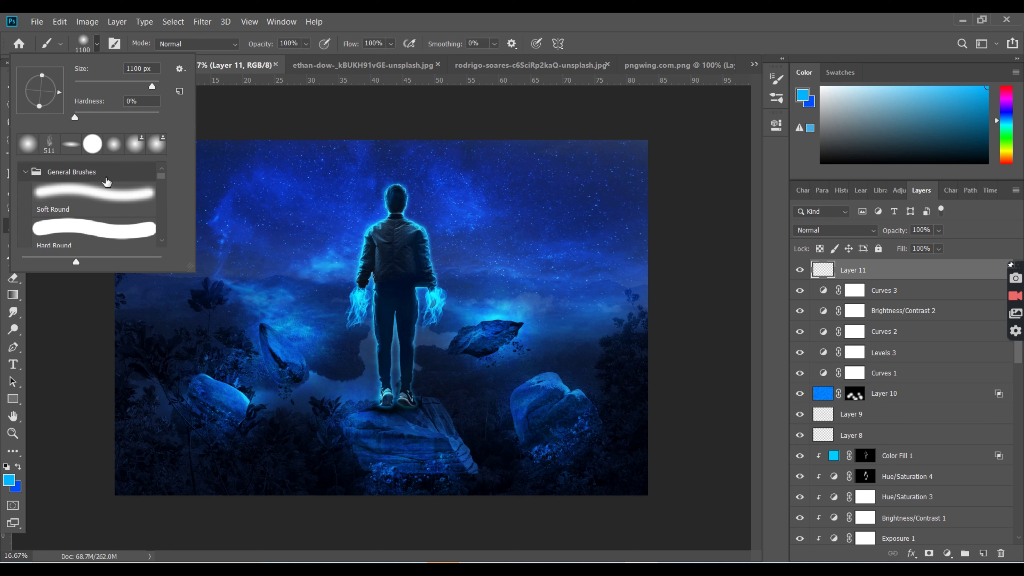
{"action": "left_click", "coordinate": [25, 172]}
{"action": "scroll", "coordinate": [121, 201], "scroll_direction": "down", "scroll_amount": 5}
{"action": "left_click", "coordinate": [93, 226]}
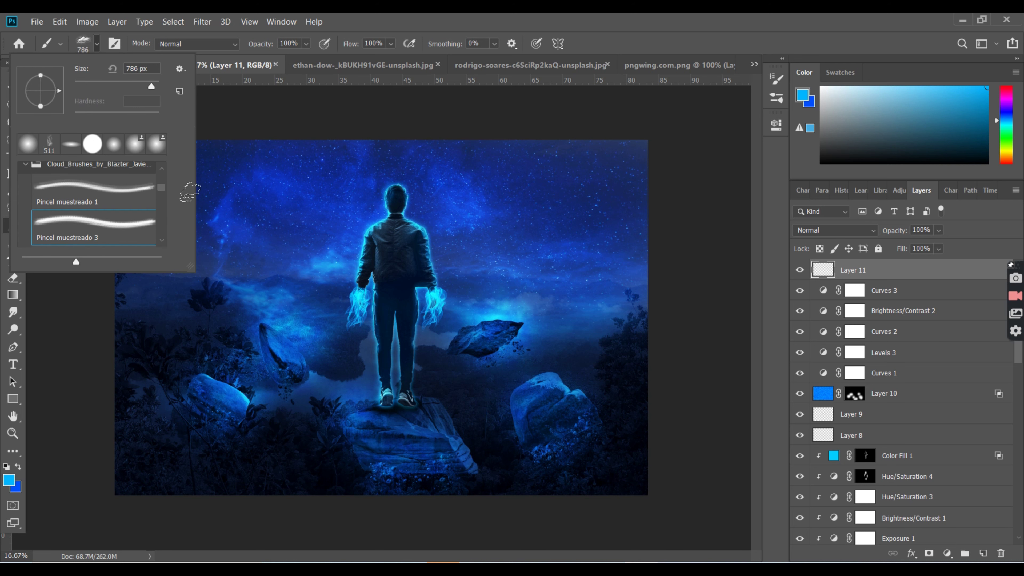
- Browse the storm brushes folder and try the Sampled Brush 7 storm brush
{"action": "scroll", "coordinate": [146, 206], "scroll_direction": "down", "scroll_amount": 2}
{"action": "scroll", "coordinate": [153, 214], "scroll_direction": "down", "scroll_amount": 2}
{"action": "scroll", "coordinate": [161, 222], "scroll_direction": "down", "scroll_amount": 3}
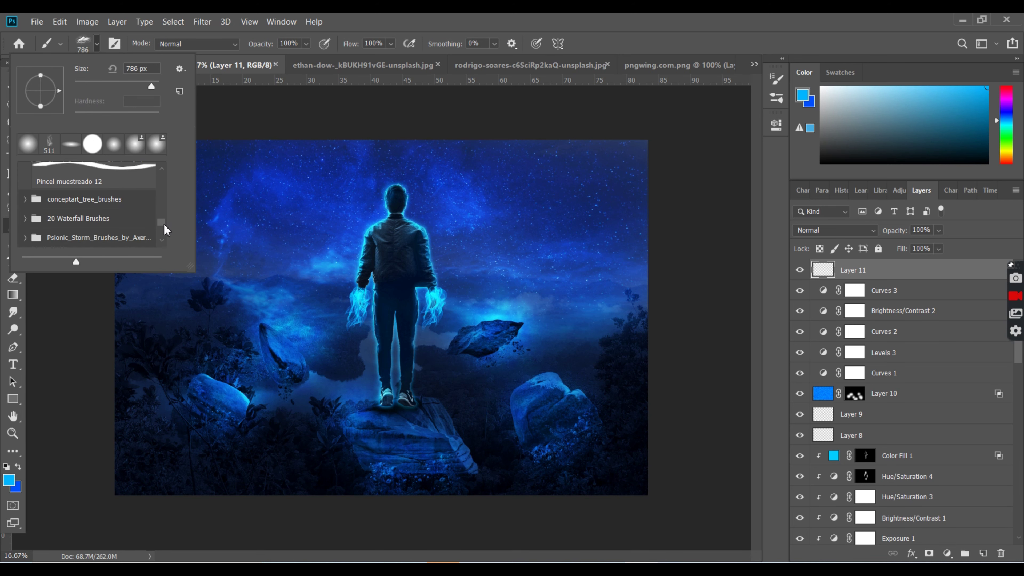
{"action": "scroll", "coordinate": [166, 230], "scroll_direction": "down", "scroll_amount": 3}
{"action": "left_click", "coordinate": [25, 220]}
{"action": "scroll", "coordinate": [149, 218], "scroll_direction": "down", "scroll_amount": 5}
{"action": "left_click", "coordinate": [149, 218]}
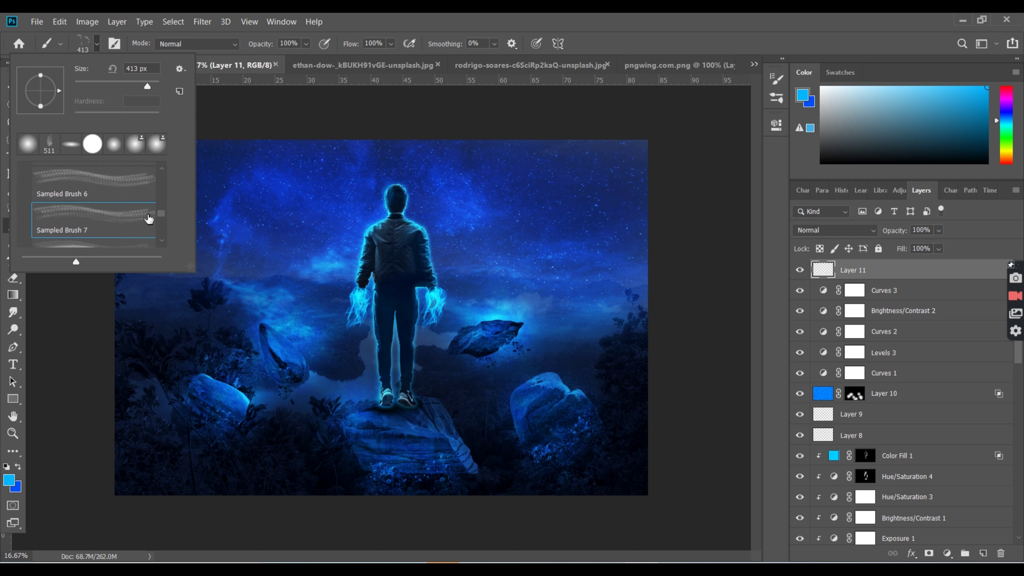
{"action": "left_click", "coordinate": [319, 315]}
- Go back to the Cloud_Brushes folder and reselect Pincel muestreado 3
{"action": "left_click", "coordinate": [97, 43]}
{"action": "scroll", "coordinate": [162, 201], "scroll_direction": "up", "scroll_amount": 3}
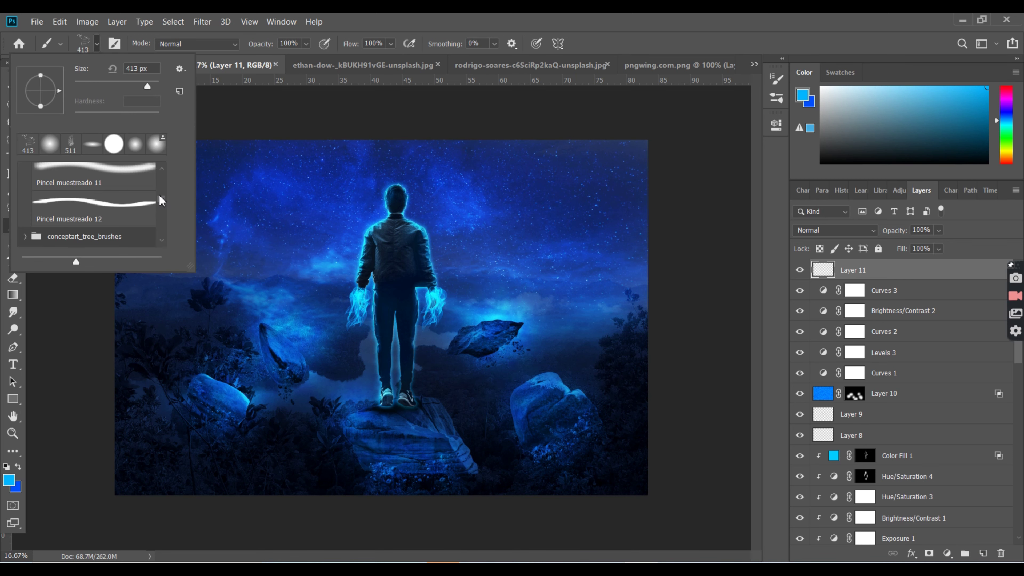
{"action": "scroll", "coordinate": [163, 208], "scroll_direction": "down", "scroll_amount": 2}
{"action": "scroll", "coordinate": [163, 204], "scroll_direction": "up", "scroll_amount": 2}
{"action": "scroll", "coordinate": [162, 200], "scroll_direction": "up", "scroll_amount": 3}
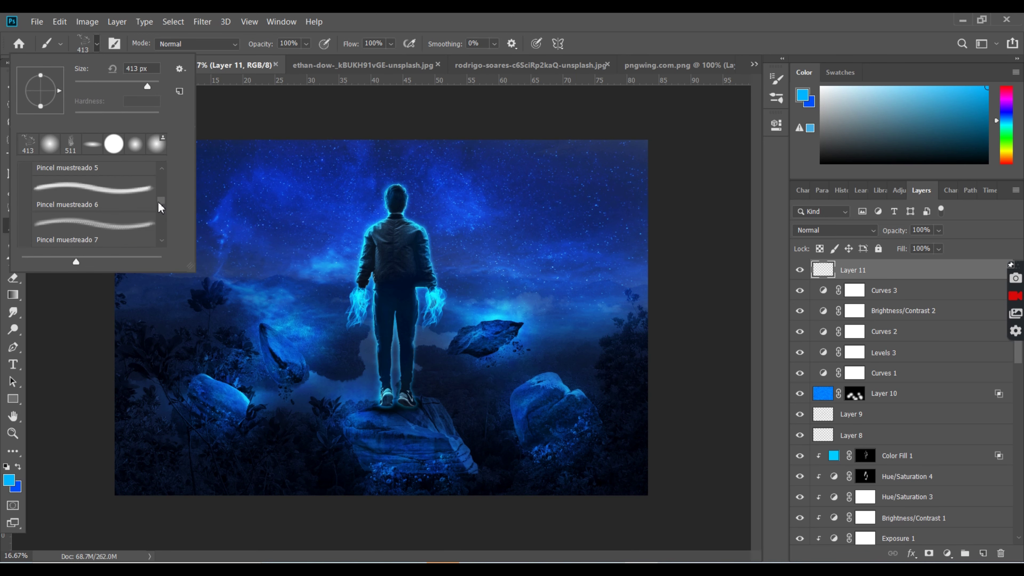
{"action": "scroll", "coordinate": [162, 197], "scroll_direction": "up", "scroll_amount": 2}
{"action": "scroll", "coordinate": [163, 196], "scroll_direction": "up", "scroll_amount": 5}
{"action": "scroll", "coordinate": [147, 192], "scroll_direction": "down", "scroll_amount": 1}
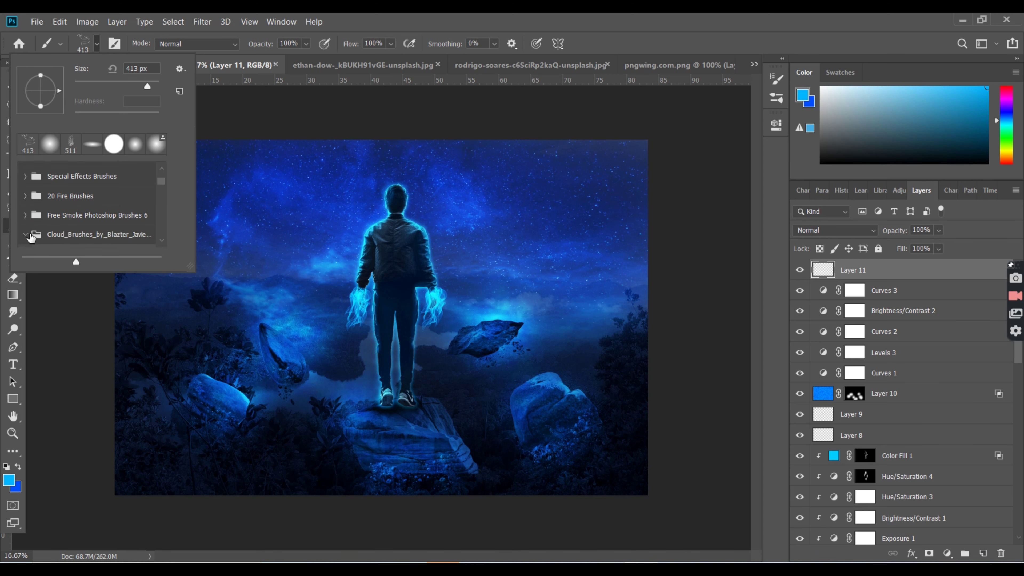
{"action": "scroll", "coordinate": [156, 237], "scroll_direction": "down", "scroll_amount": 2}
{"action": "left_click", "coordinate": [153, 224]}
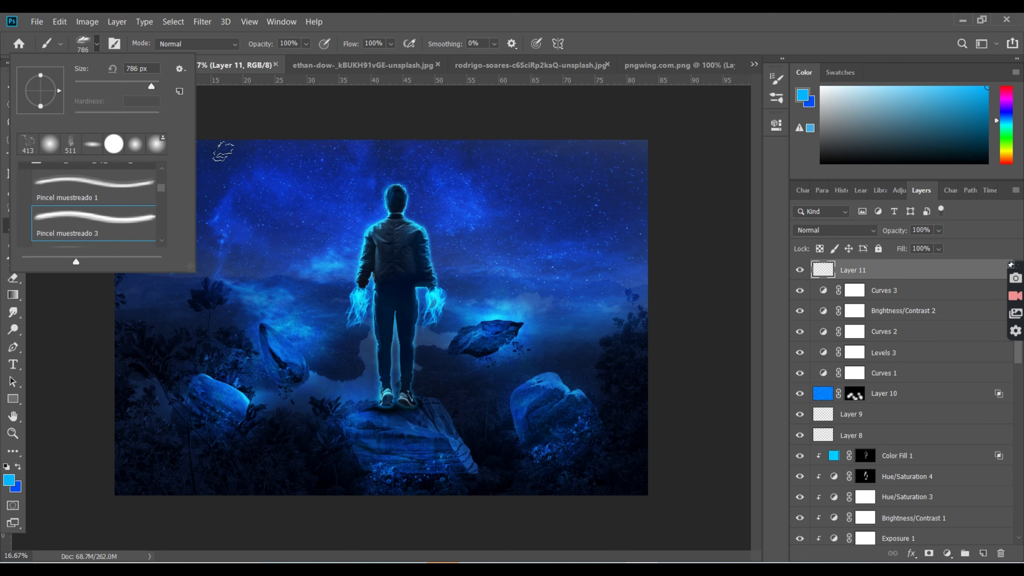
{"action": "left_click", "coordinate": [223, 152]}
- Stamp cyan clouds into the upper-left and upper-right sky on either side of the man
{"action": "left_click", "coordinate": [232, 222]}
{"action": "left_click", "coordinate": [547, 232]}
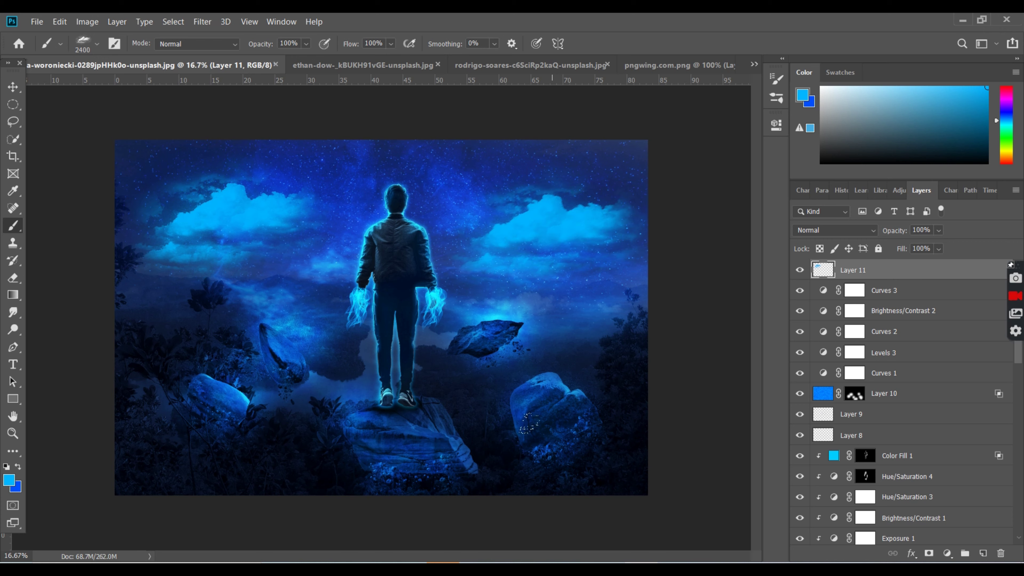
{"action": "left_click", "coordinate": [13, 87]}
{"action": "left_click", "coordinate": [37, 21]}
- Place the moon photo from D:\photos\New into the composite as an embedded image
{"action": "left_click", "coordinate": [52, 263]}
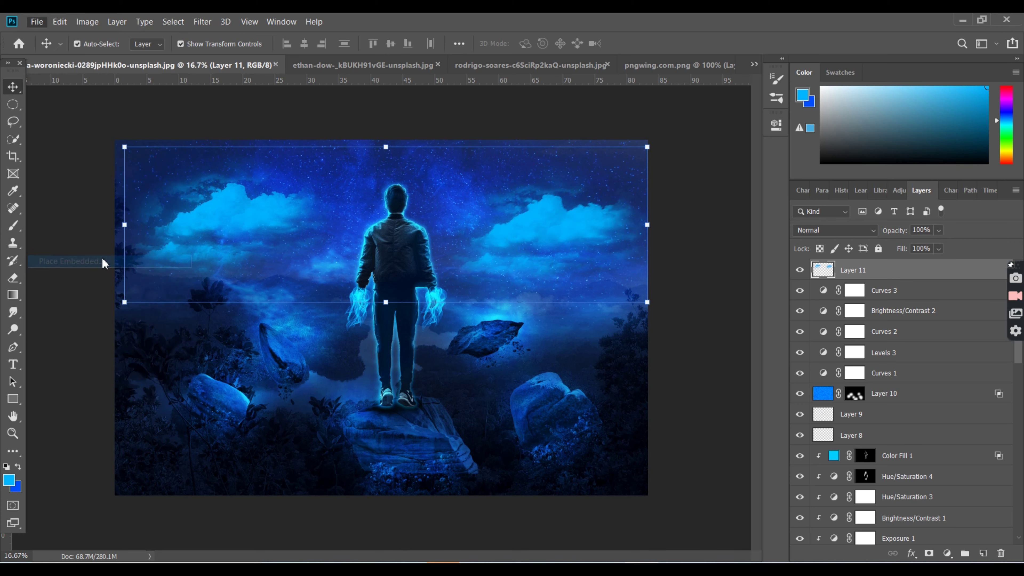
{"action": "left_click", "coordinate": [65, 414]}
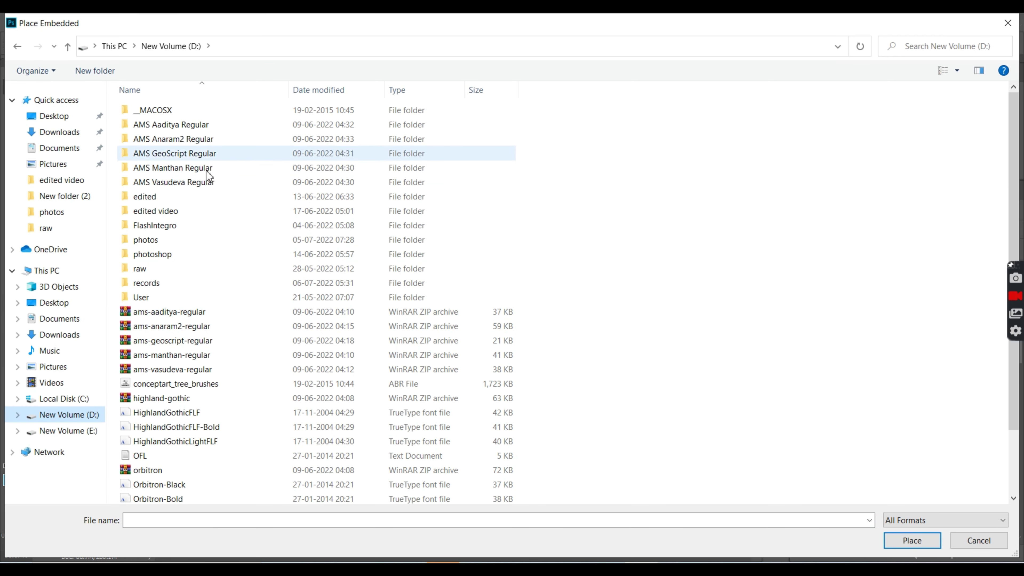
{"action": "double_click", "coordinate": [182, 240]}
{"action": "double_click", "coordinate": [205, 155]}
{"action": "double_click", "coordinate": [301, 121]}
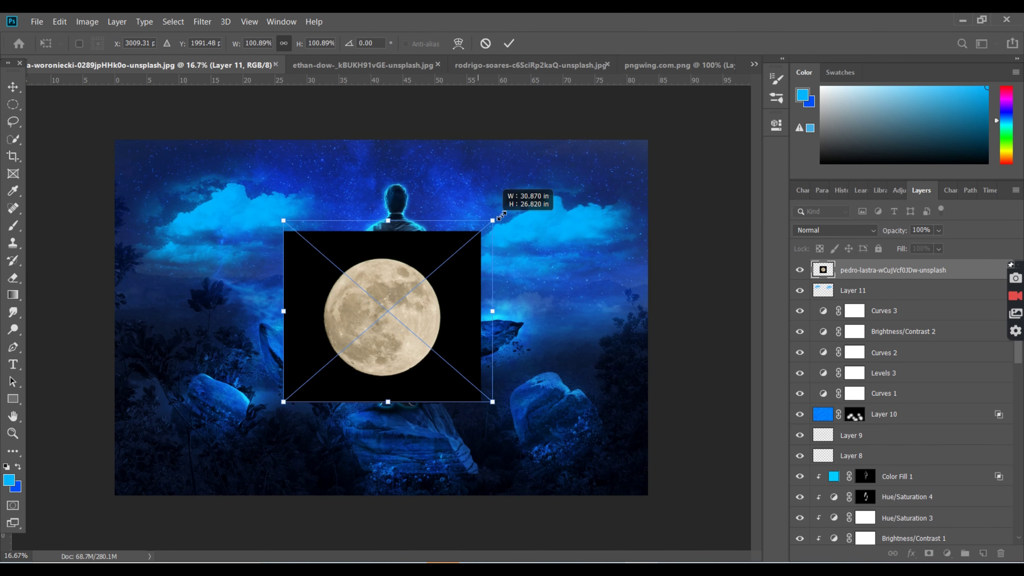
{"action": "key", "text": "Return"}
- Rasterize the moon layer and delete its black background using a Magic Wand selection
{"action": "key", "text": "w"}
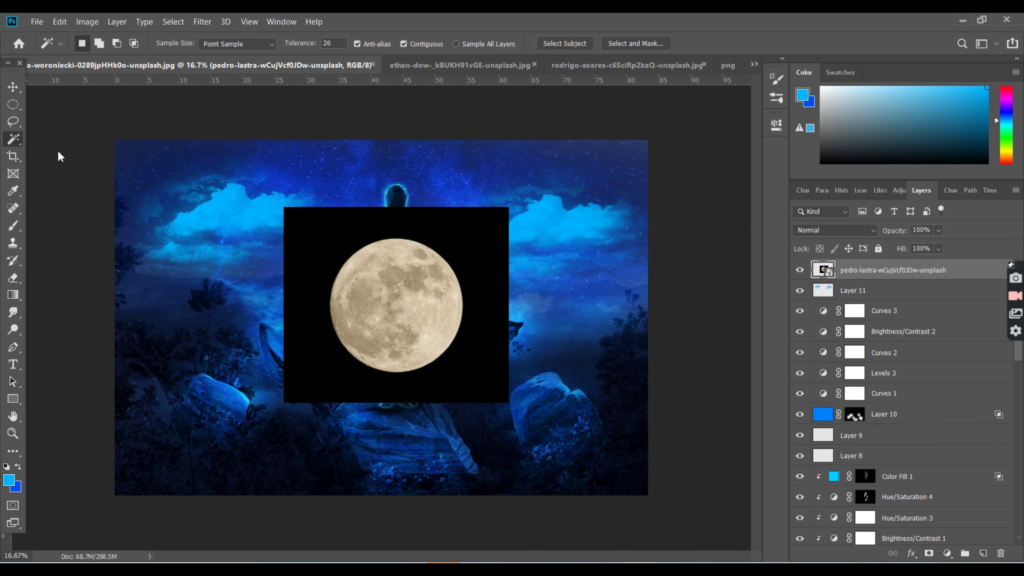
{"action": "left_click", "coordinate": [323, 255]}
{"action": "key", "text": "Delete"}
{"action": "left_click", "coordinate": [520, 233]}
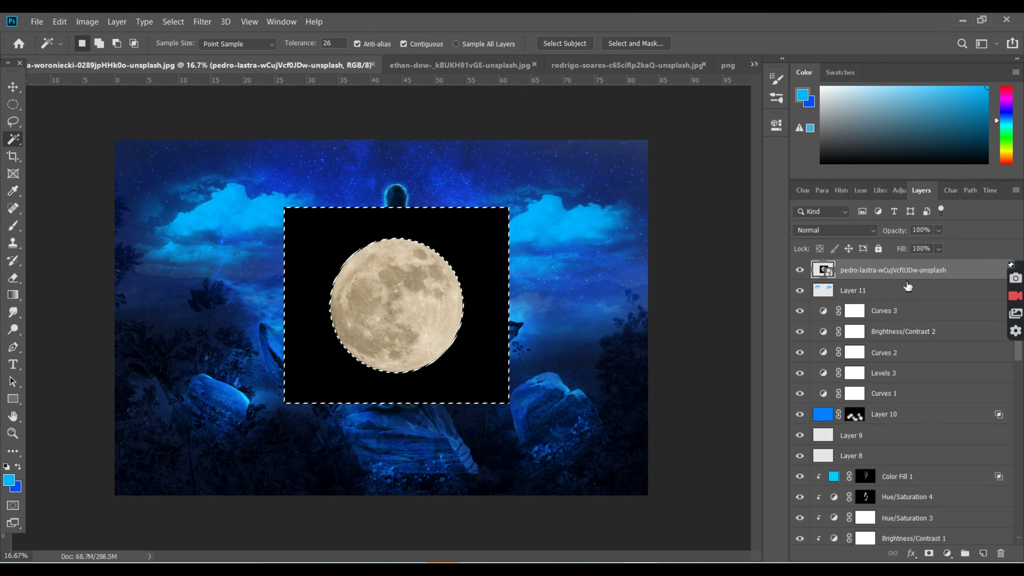
{"action": "right_click", "coordinate": [903, 270]}
{"action": "left_click", "coordinate": [738, 238]}
{"action": "key", "text": "Delete"}
{"action": "key", "text": "v"}
{"action": "key", "text": "ctrl+d"}
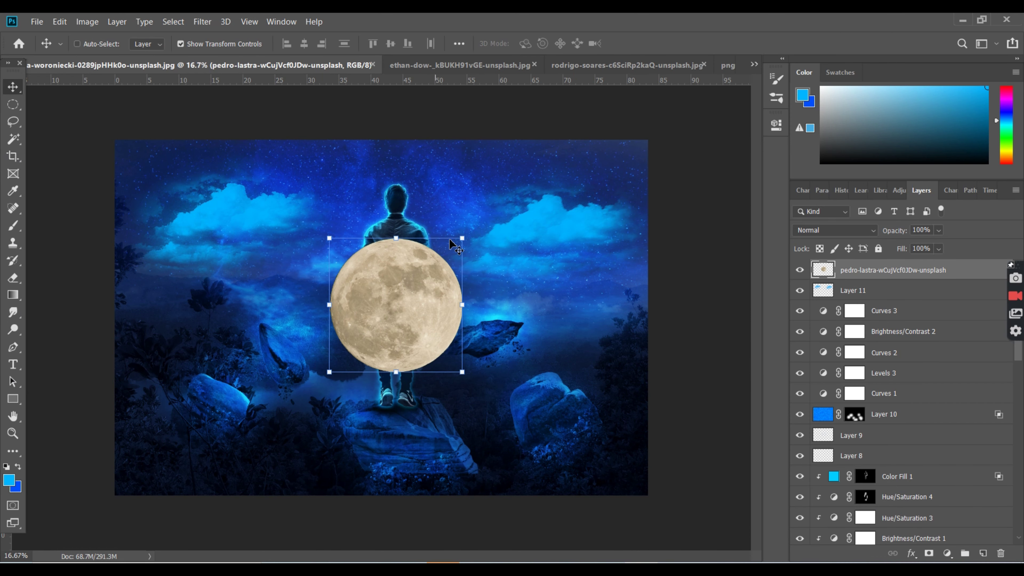
- Scale the moon to about 62%, move it to the upper-right sky, and place it behind the clouds
{"action": "key", "text": "ctrl+t"}
{"action": "left_click_drag", "start_coordinate": [465, 237], "coordinate": [412, 289]}
{"action": "left_click_drag", "start_coordinate": [368, 331], "coordinate": [514, 212]}
{"action": "key", "text": "Return"}
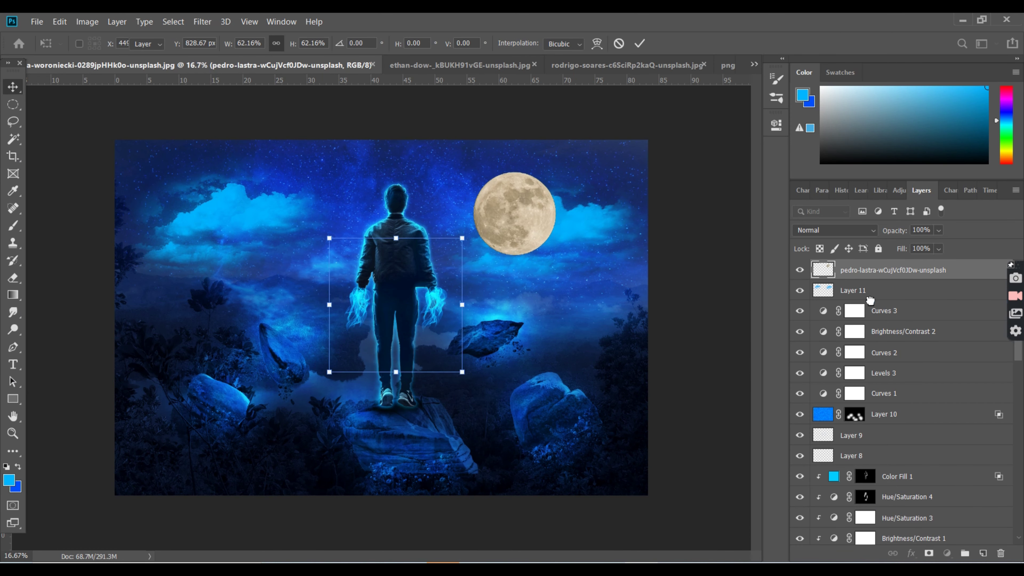
{"action": "key", "text": "ctrl+bracketleft"}
- Give the moon Drop Shadow, Outer Glow, Stroke and Inner Glow layer styles
{"action": "double_click", "coordinate": [963, 297]}
{"action": "left_click", "coordinate": [962, 295]}
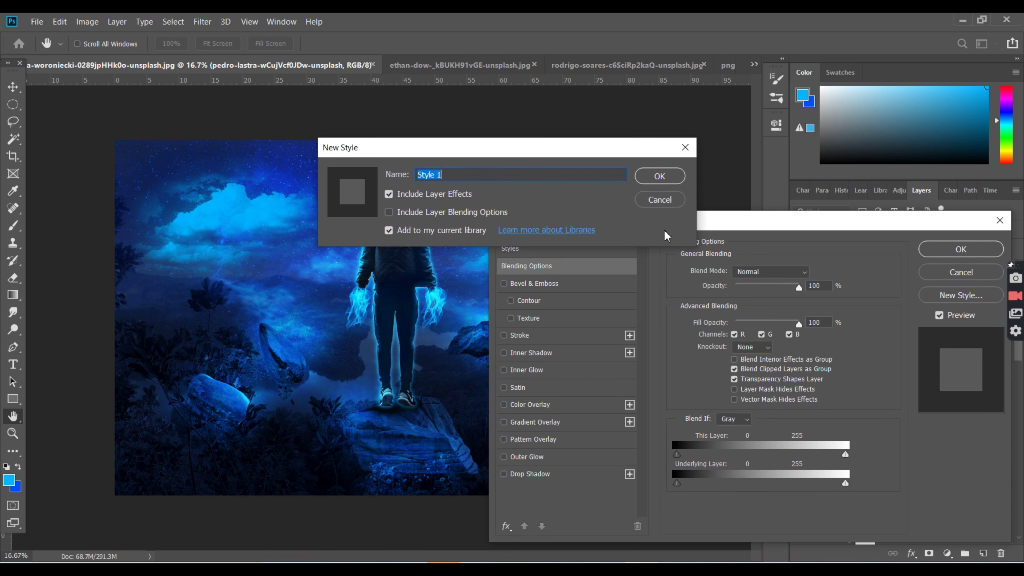
{"action": "left_click", "coordinate": [662, 199]}
{"action": "left_click", "coordinate": [555, 476]}
{"action": "left_click", "coordinate": [565, 457]}
{"action": "left_click", "coordinate": [548, 341]}
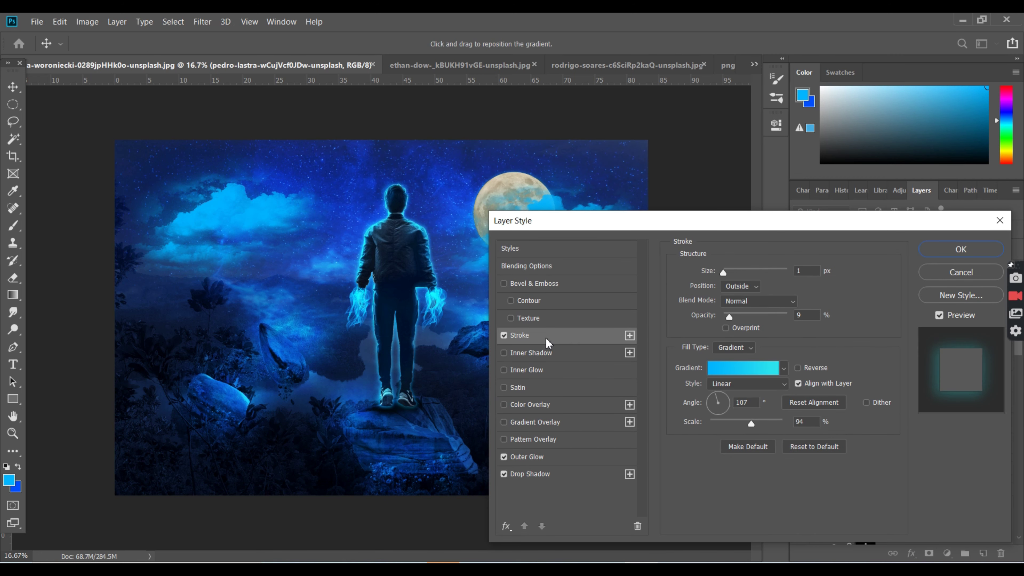
{"action": "left_click", "coordinate": [540, 375]}
{"action": "left_click", "coordinate": [961, 249]}
- Add a clipped Hue/Saturation layer that colorizes the moon blue, with lightness -31
{"action": "left_click", "coordinate": [948, 554]}
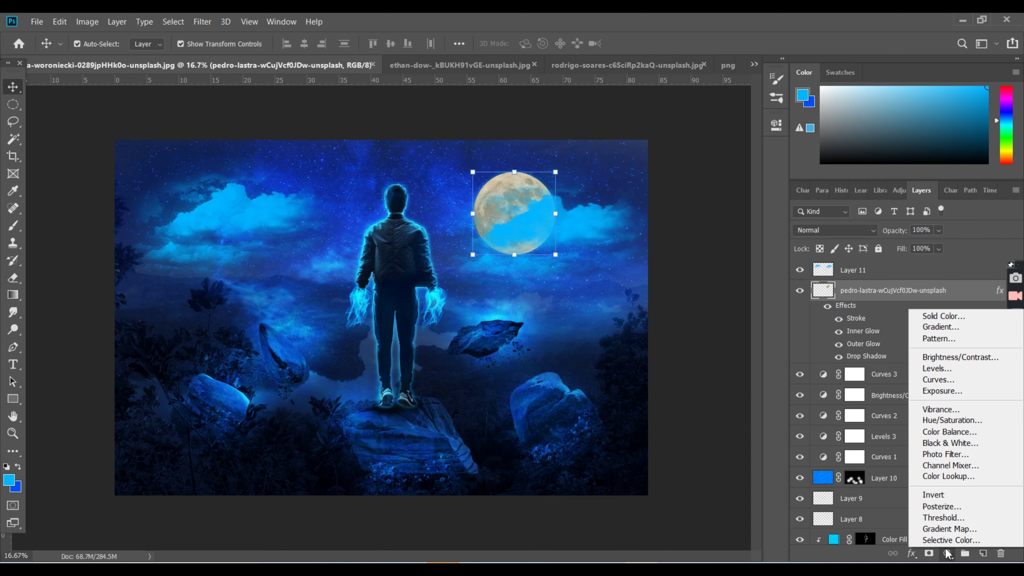
{"action": "left_click", "coordinate": [952, 420]}
{"action": "left_click", "coordinate": [661, 345]}
{"action": "left_click", "coordinate": [648, 283]}
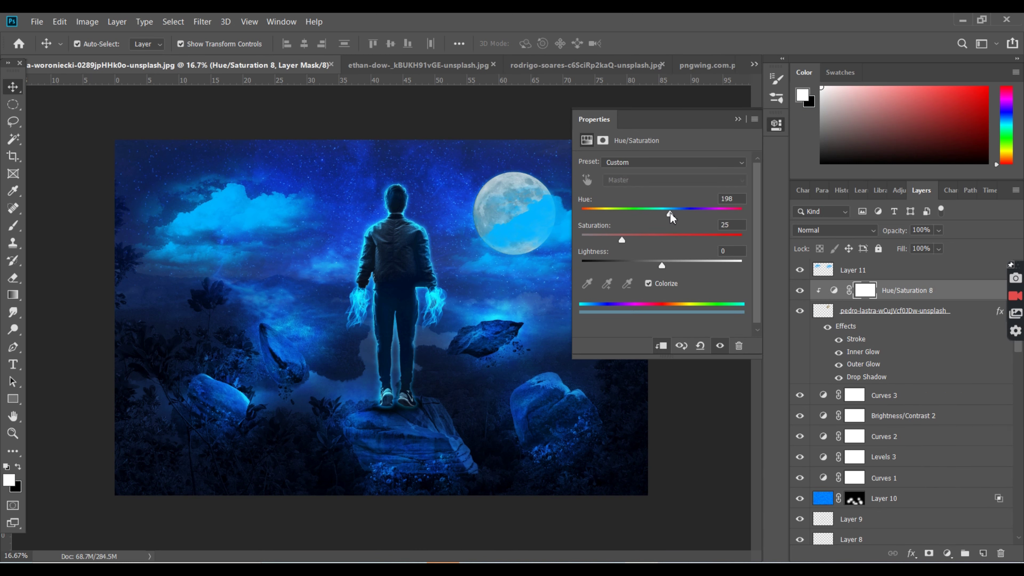
{"action": "mouse_move", "coordinate": [662, 262]}
{"action": "left_mouse_down"}
{"action": "mouse_move", "coordinate": [642, 262]}
{"action": "mouse_move", "coordinate": [695, 240]}
{"action": "mouse_move", "coordinate": [637, 266]}
{"action": "left_mouse_up"}
{"action": "left_click", "coordinate": [738, 118]}
{"action": "left_click", "coordinate": [834, 290]}
{"action": "left_click", "coordinate": [776, 124]}
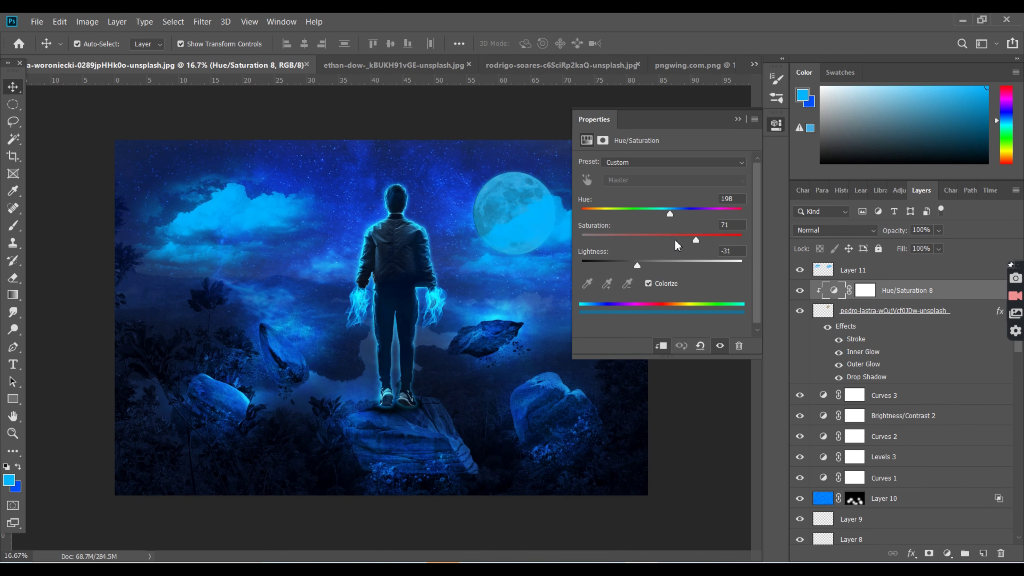
{"action": "mouse_move", "coordinate": [695, 240]}
{"action": "left_mouse_down"}
{"action": "mouse_move", "coordinate": [663, 241]}
{"action": "mouse_move", "coordinate": [662, 213]}
{"action": "left_mouse_up"}
{"action": "left_click", "coordinate": [738, 119]}
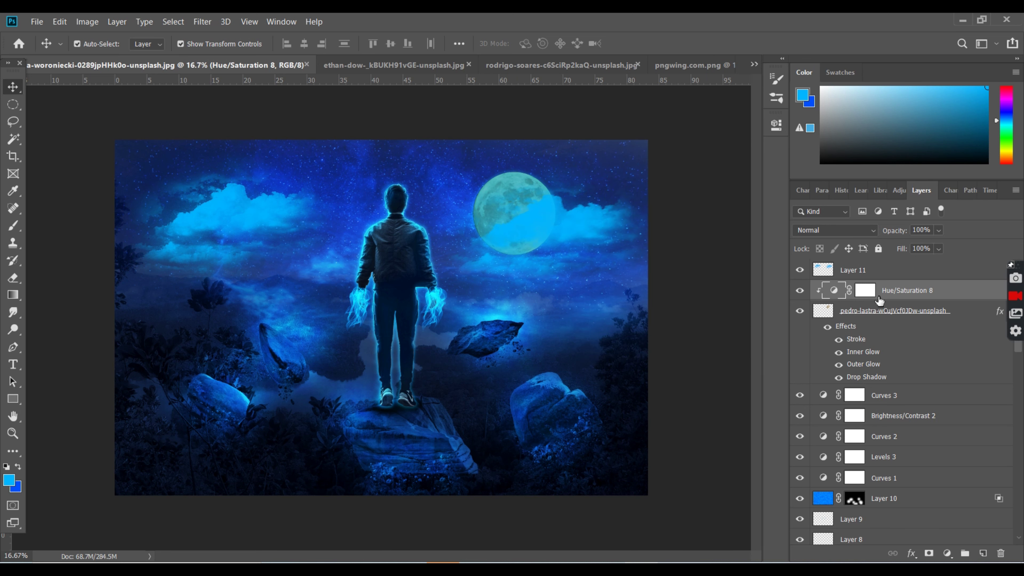
- Change the man layer's Inner Glow blend mode to Linear Dodge (Add)
{"action": "double_click", "coordinate": [956, 312]}
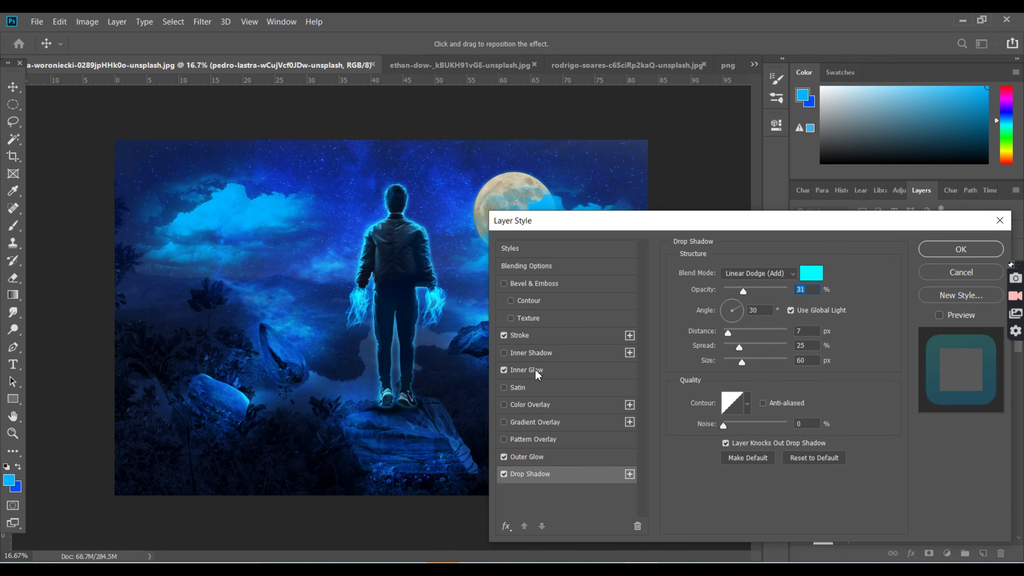
{"action": "left_click", "coordinate": [758, 271]}
{"action": "left_click", "coordinate": [746, 352]}
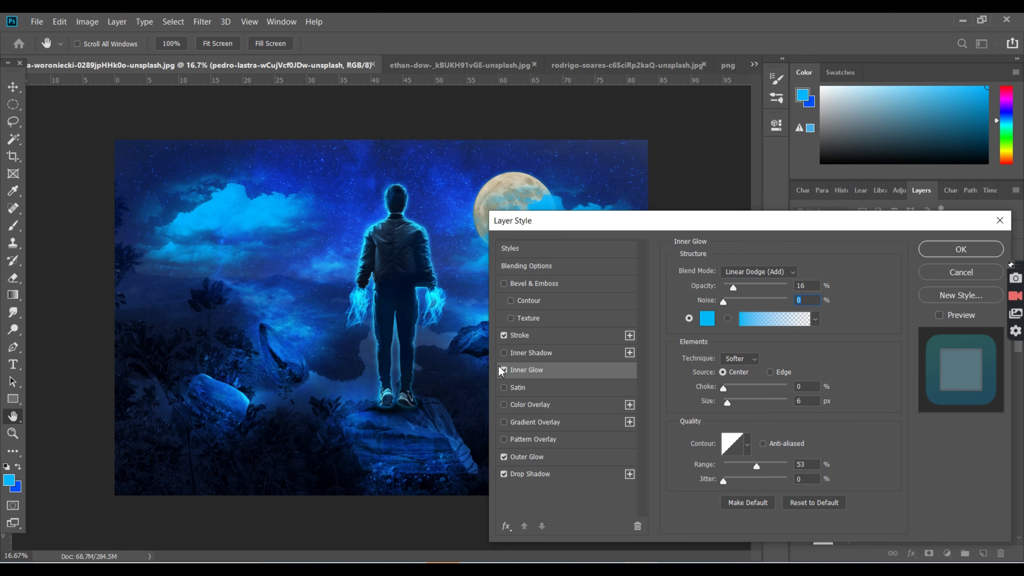
{"action": "left_click", "coordinate": [519, 335]}
{"action": "left_click", "coordinate": [961, 249]}
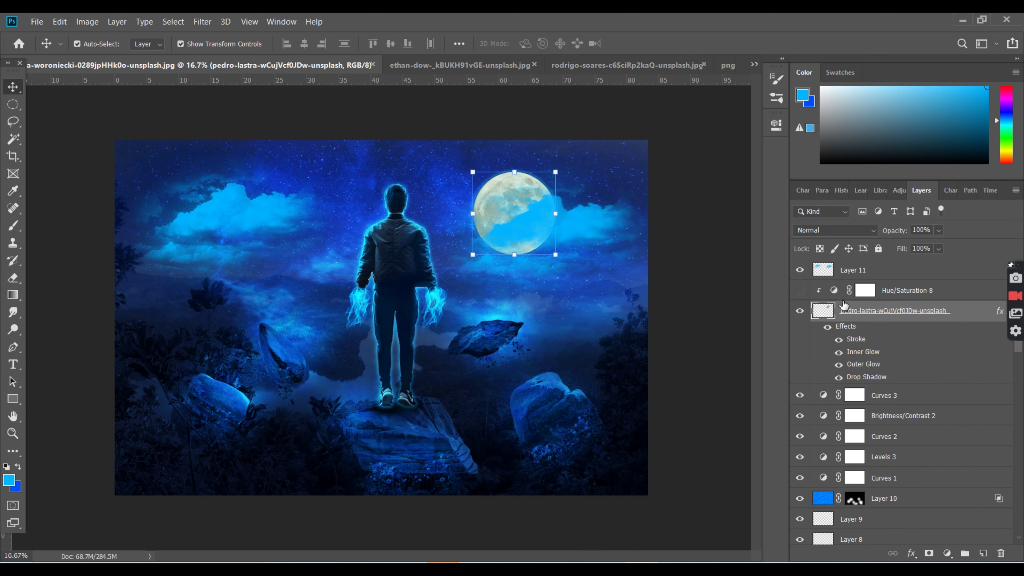
- Add a clipped Curves layer above Hue/Saturation 8, raising the Blue curve to push the moon bluer
{"action": "left_click", "coordinate": [800, 290]}
{"action": "left_click", "coordinate": [835, 293]}
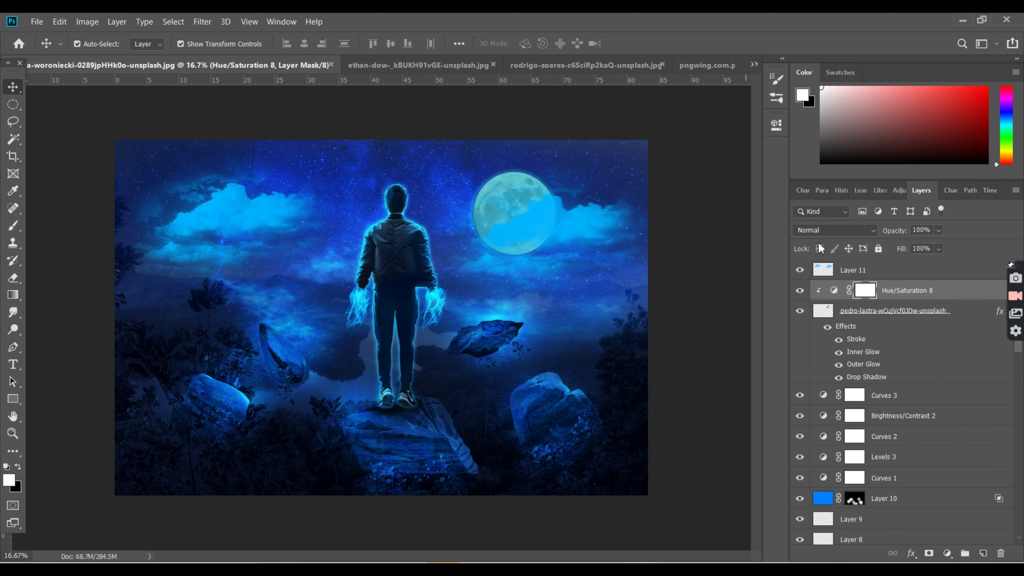
{"action": "left_click", "coordinate": [948, 553]}
{"action": "left_click", "coordinate": [940, 382]}
{"action": "left_click", "coordinate": [656, 180]}
{"action": "left_click", "coordinate": [629, 216]}
{"action": "left_click_drag", "start_coordinate": [697, 239], "coordinate": [699, 221]}
- Shape an RGB S-curve to brighten the moon and reset the Blue curve to straight
{"action": "left_click", "coordinate": [685, 180]}
{"action": "left_click", "coordinate": [692, 190]}
{"action": "left_click_drag", "start_coordinate": [662, 272], "coordinate": [662, 286]}
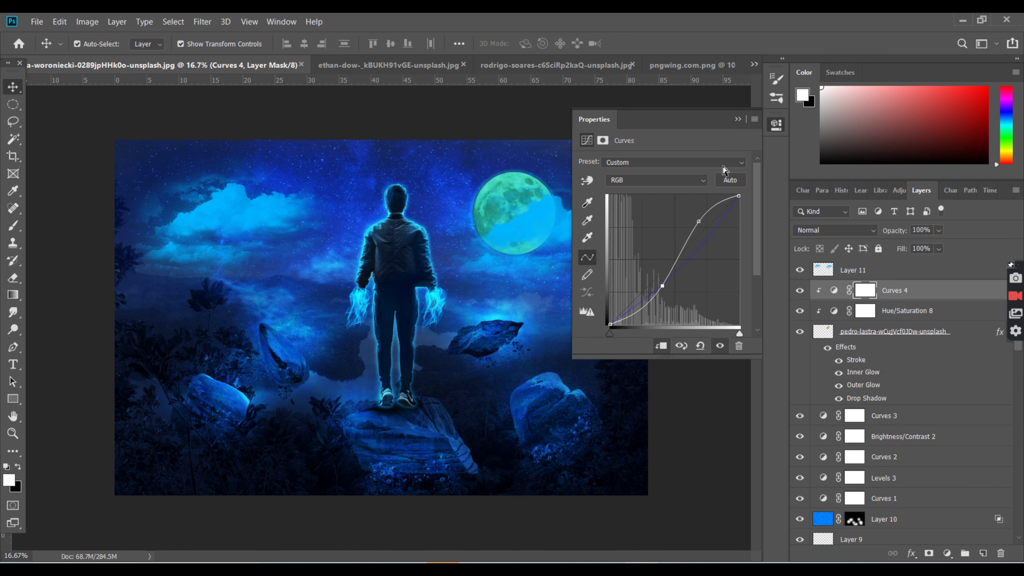
{"action": "left_click", "coordinate": [685, 181]}
{"action": "left_click", "coordinate": [704, 220]}
{"action": "left_click", "coordinate": [700, 345]}
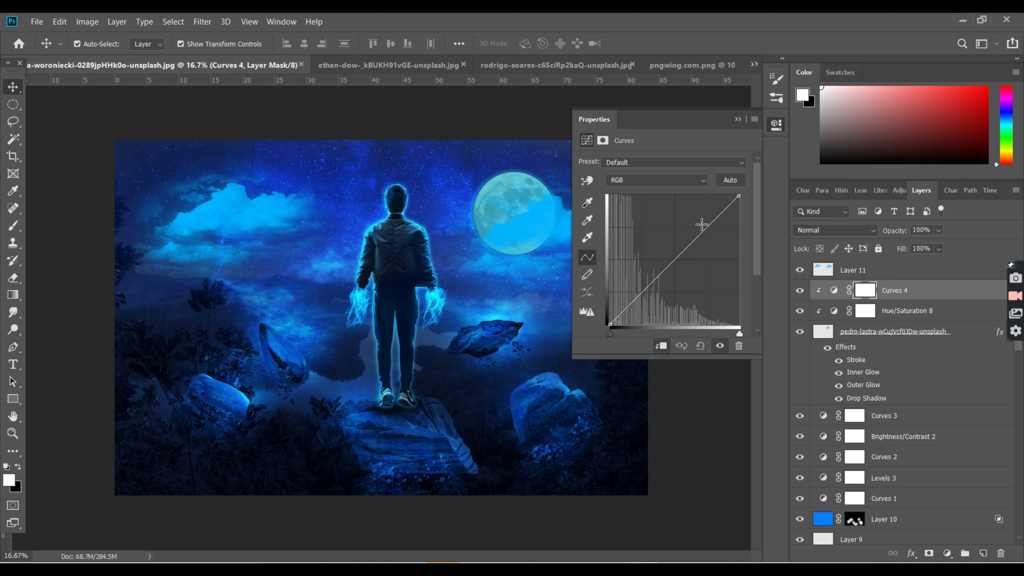
{"action": "left_click", "coordinate": [739, 119]}
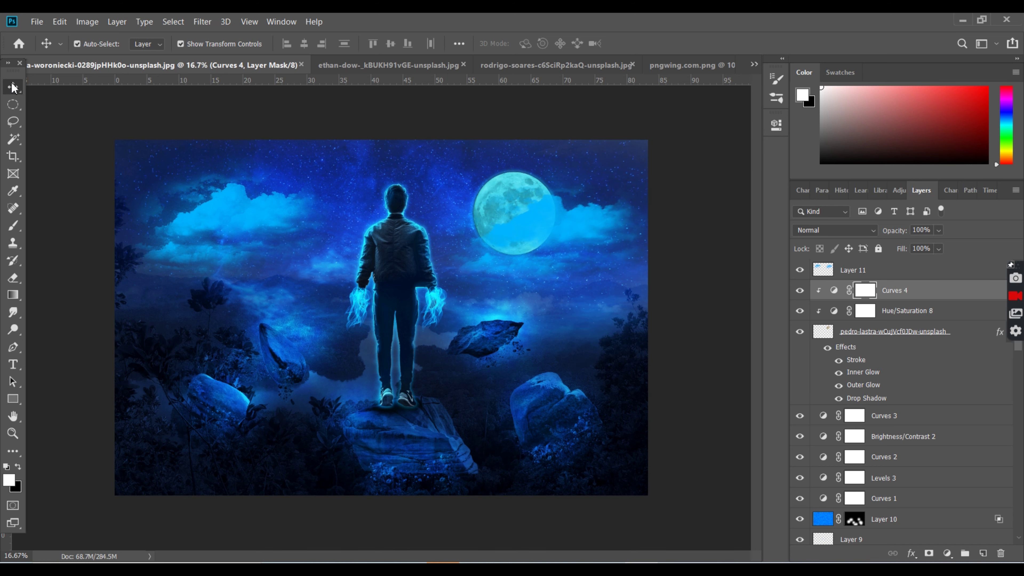
- Unlock the Background into Layer 0, then select all layers and merge them into Layer 11
{"action": "left_click", "coordinate": [909, 272]}
{"action": "scroll", "coordinate": [903, 404], "scroll_direction": "down", "scroll_amount": 10}
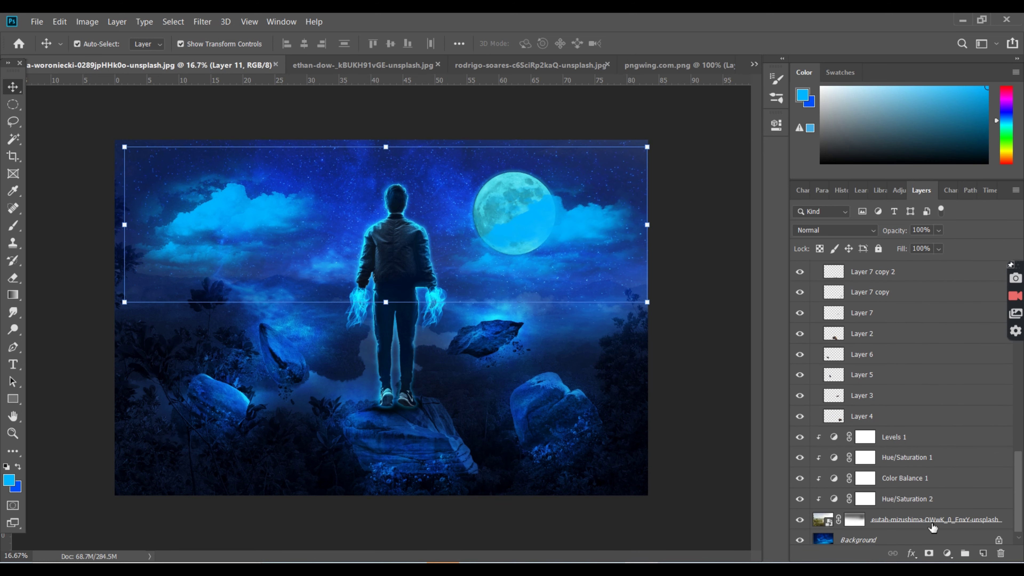
{"action": "left_click", "coordinate": [926, 540]}
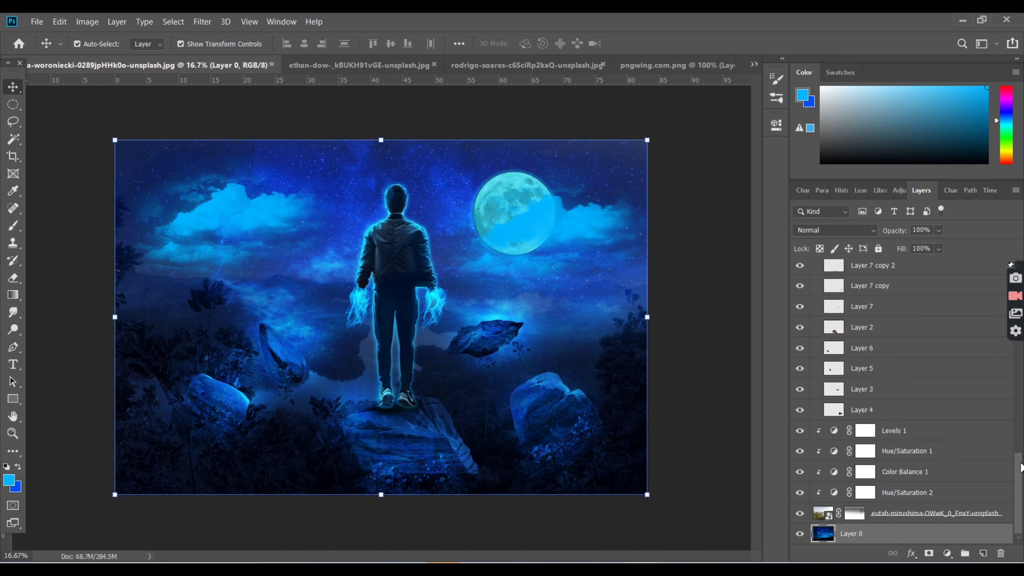
{"action": "left_click_drag", "start_coordinate": [1021, 468], "coordinate": [1021, 355]}
{"action": "left_click", "coordinate": [908, 416], "text": "shift"}
{"action": "right_click", "coordinate": [888, 444]}
{"action": "left_click", "coordinate": [743, 387]}
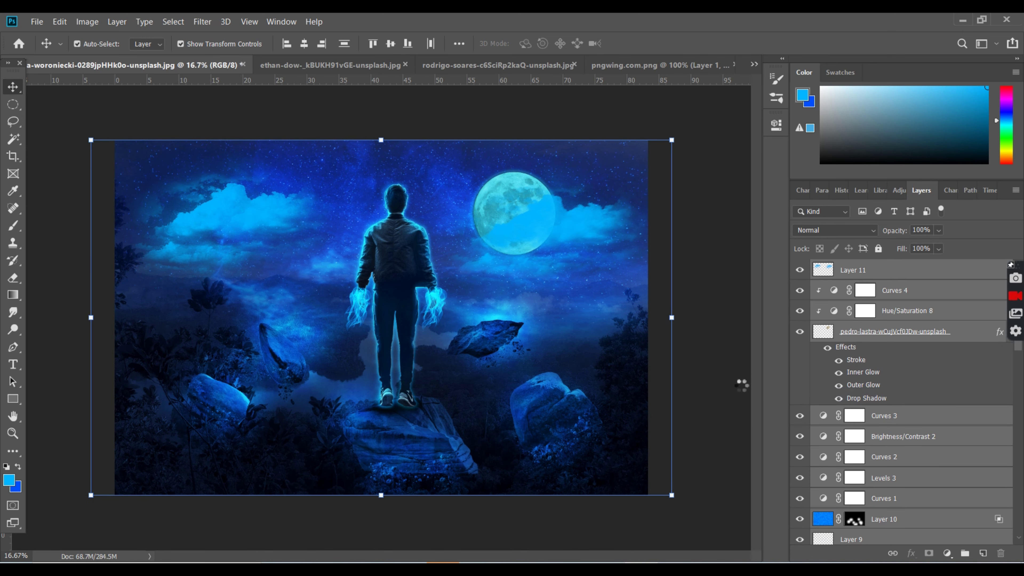
- In Camera Raw, cool the temperature, lower highlights, and soften texture and clarity
{"action": "left_click", "coordinate": [202, 22]}
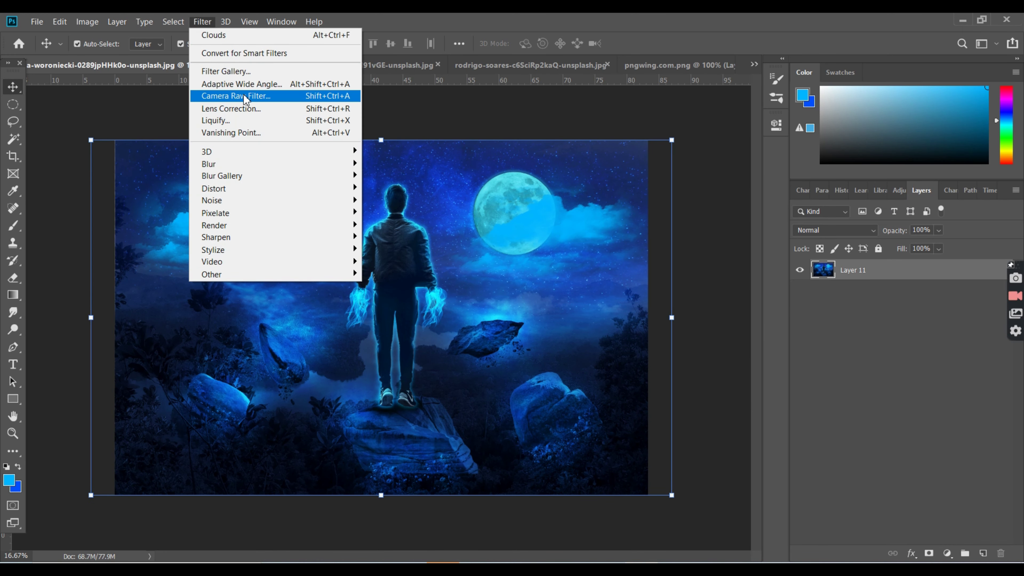
{"action": "left_click", "coordinate": [236, 96]}
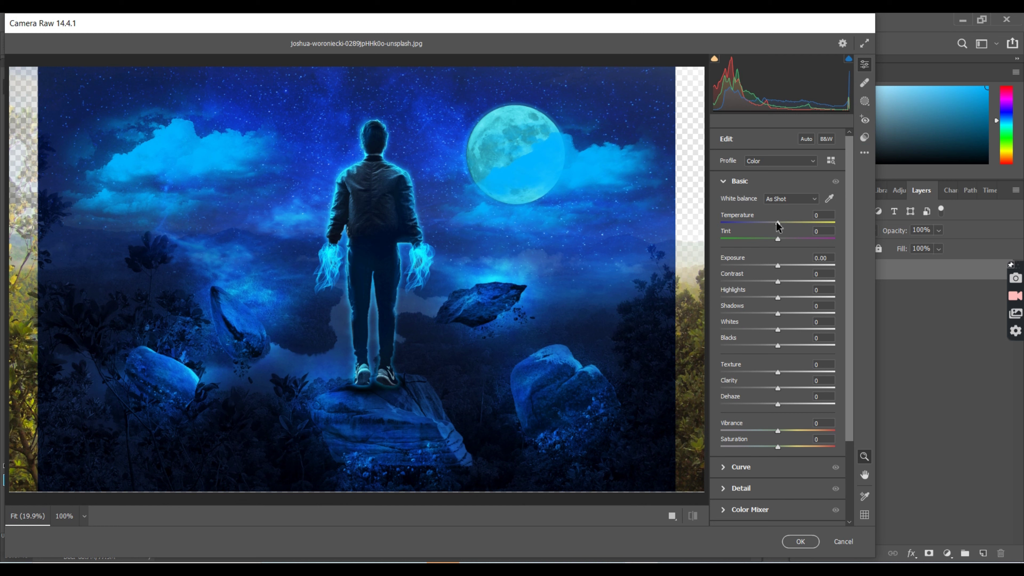
{"action": "mouse_move", "coordinate": [777, 222]}
{"action": "left_mouse_down"}
{"action": "mouse_move", "coordinate": [782, 281]}
{"action": "mouse_move", "coordinate": [737, 298]}
{"action": "mouse_move", "coordinate": [763, 313]}
{"action": "mouse_move", "coordinate": [758, 329]}
{"action": "left_mouse_up"}
{"action": "mouse_move", "coordinate": [778, 345]}
{"action": "left_mouse_down"}
{"action": "mouse_move", "coordinate": [763, 346]}
{"action": "mouse_move", "coordinate": [814, 372]}
{"action": "mouse_move", "coordinate": [800, 372]}
{"action": "left_mouse_up"}
{"action": "mouse_move", "coordinate": [778, 388]}
{"action": "left_mouse_down"}
{"action": "mouse_move", "coordinate": [729, 388]}
{"action": "mouse_move", "coordinate": [783, 408]}
{"action": "mouse_move", "coordinate": [787, 381]}
{"action": "mouse_move", "coordinate": [779, 413]}
{"action": "left_mouse_up"}
- Nudge the Curve highlights and lights down slightly, and check the Color Mixer
{"action": "left_click", "coordinate": [724, 182]}
{"action": "left_click", "coordinate": [741, 202]}
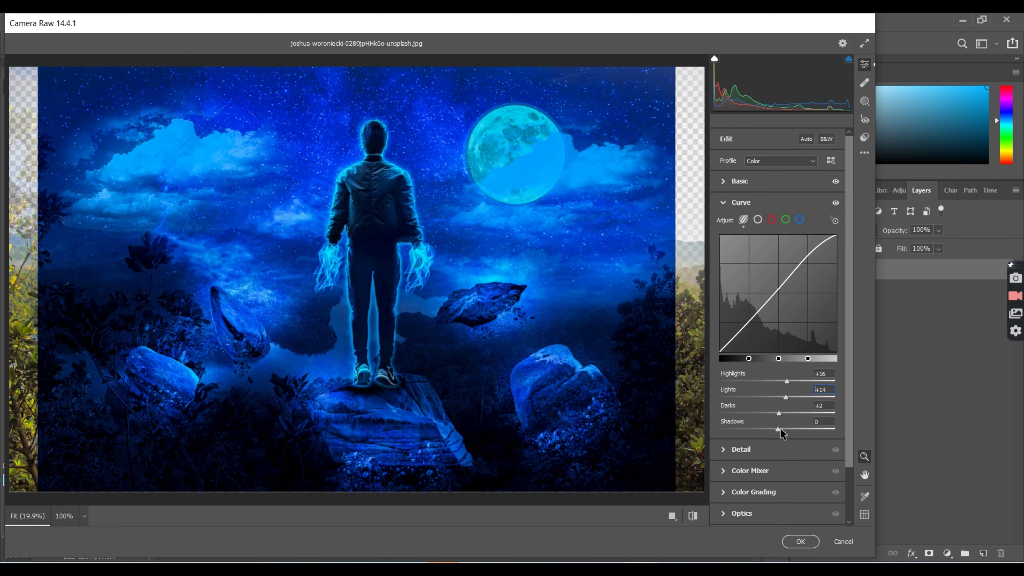
{"action": "key", "text": "ctrl+z"}
{"action": "left_click", "coordinate": [742, 203]}
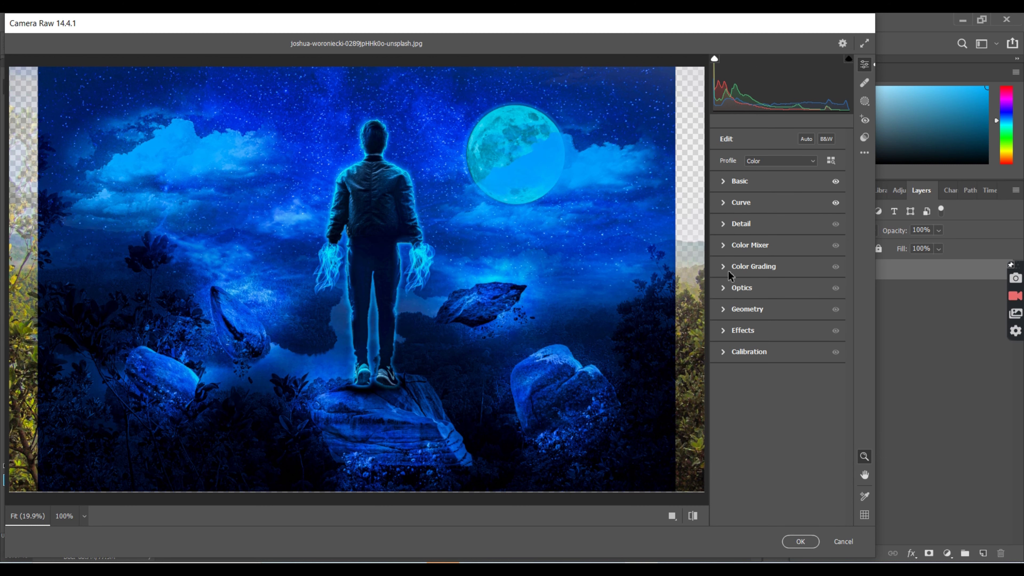
{"action": "left_click", "coordinate": [750, 244]}
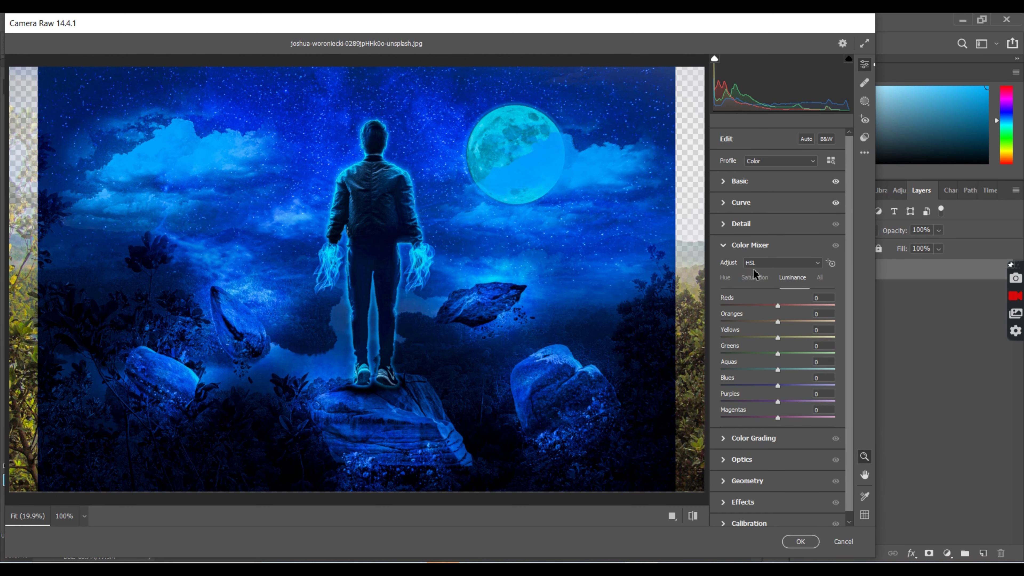
{"action": "left_click", "coordinate": [725, 245]}
- Set Detail noise reduction to 26 and apply the Camera Raw filter
{"action": "left_click", "coordinate": [725, 224]}
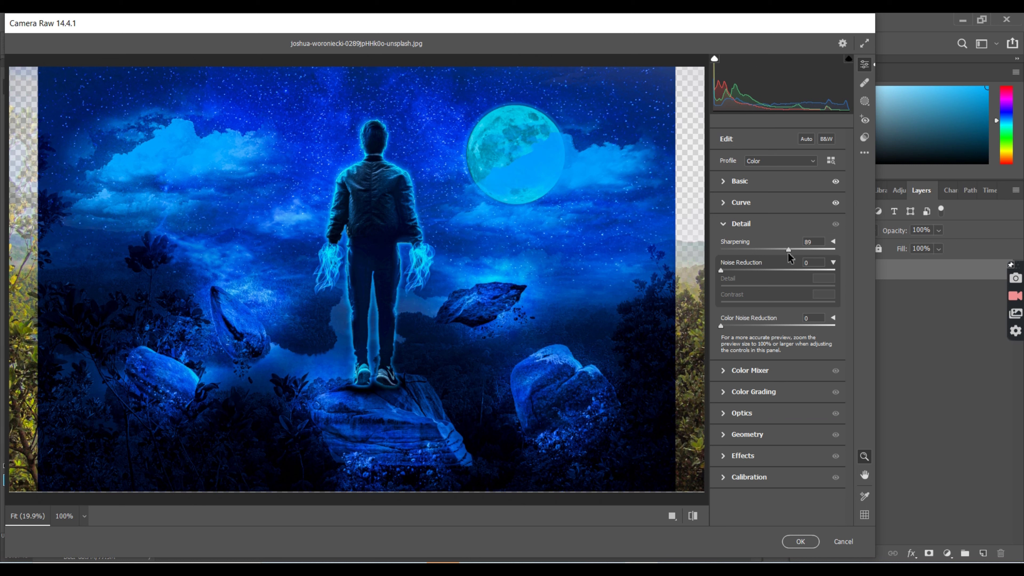
{"action": "left_click", "coordinate": [769, 270]}
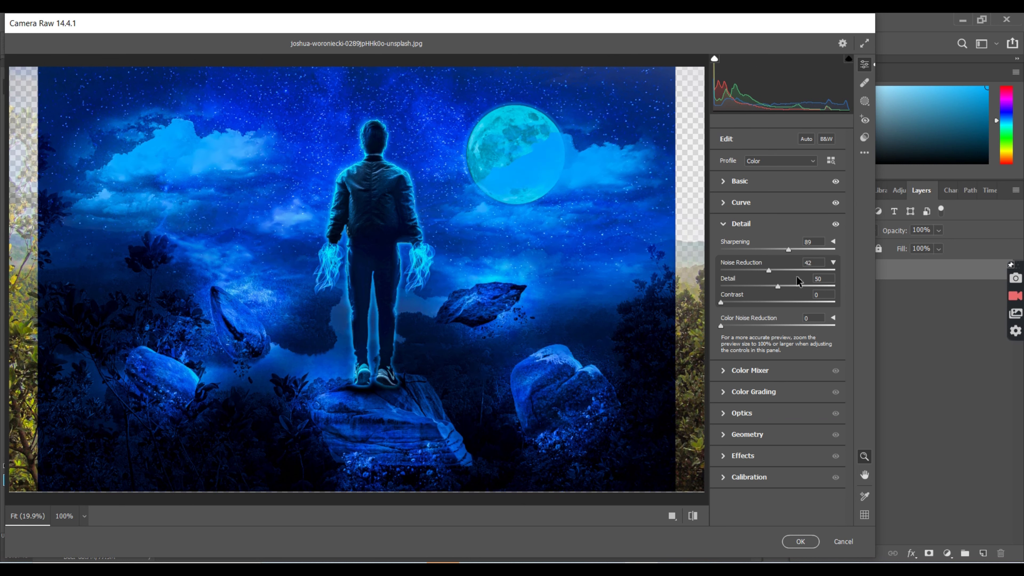
{"action": "left_click_drag", "start_coordinate": [797, 277], "coordinate": [776, 281]}
{"action": "left_click", "coordinate": [762, 274]}
{"action": "key", "text": "Return"}
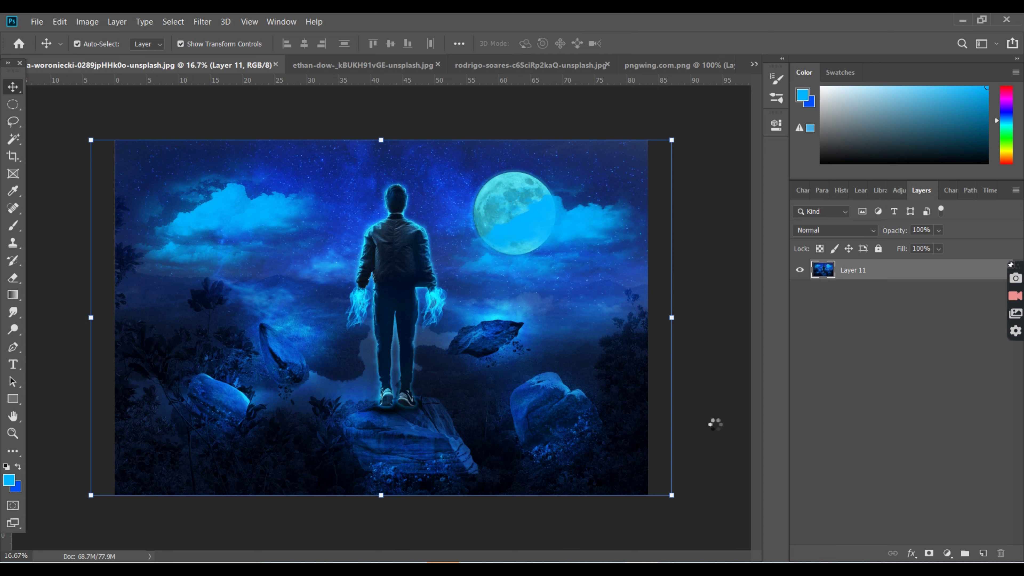
- Click an empty canvas area with the Move tool to hide Layer 11's transform bounds
{"action": "left_click", "coordinate": [724, 321]}
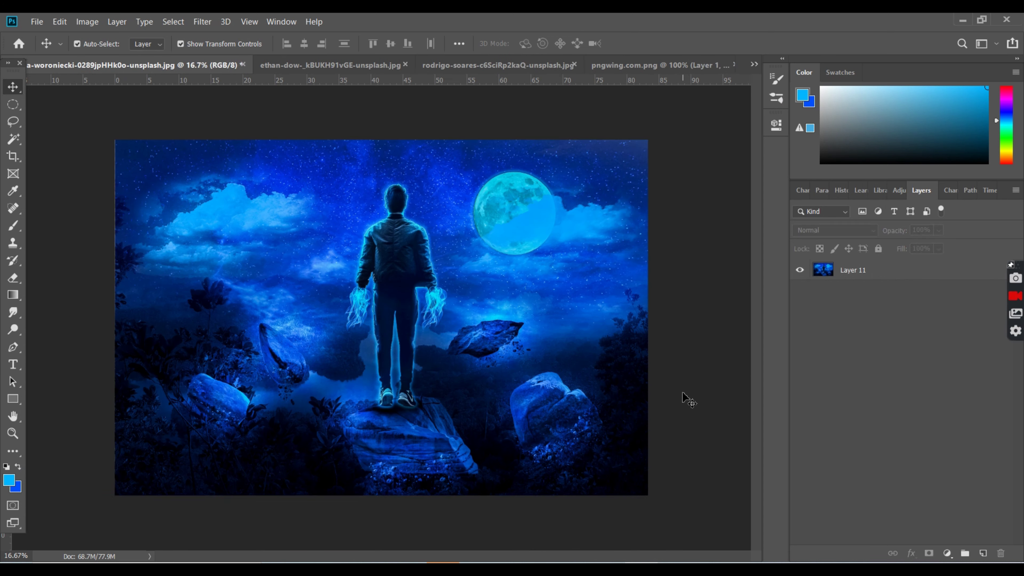